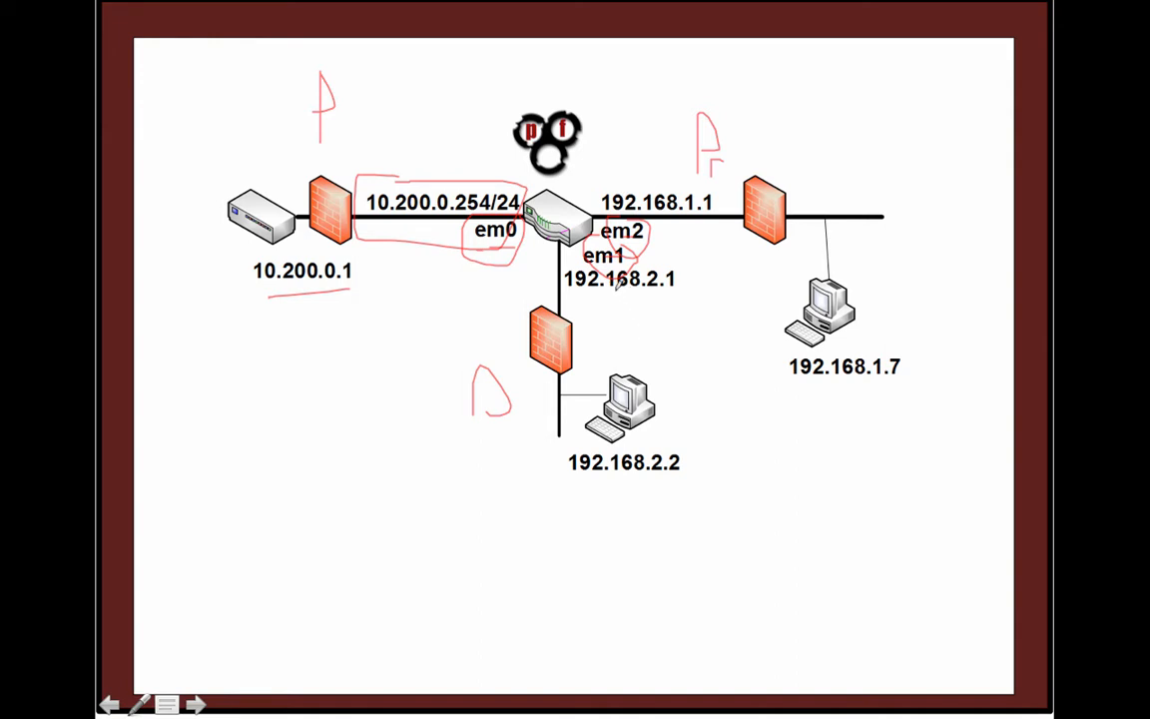
- Mark 192.168.2.1, 192.168.1.1 and the 192.168.1.7 PC's segment in red ink on the diagram
{"action": "mouse_move", "coordinate": [575, 288]}
{"action": "left_mouse_down"}
{"action": "mouse_move", "coordinate": [652, 288]}
{"action": "mouse_move", "coordinate": [626, 252]}
{"action": "left_mouse_up"}
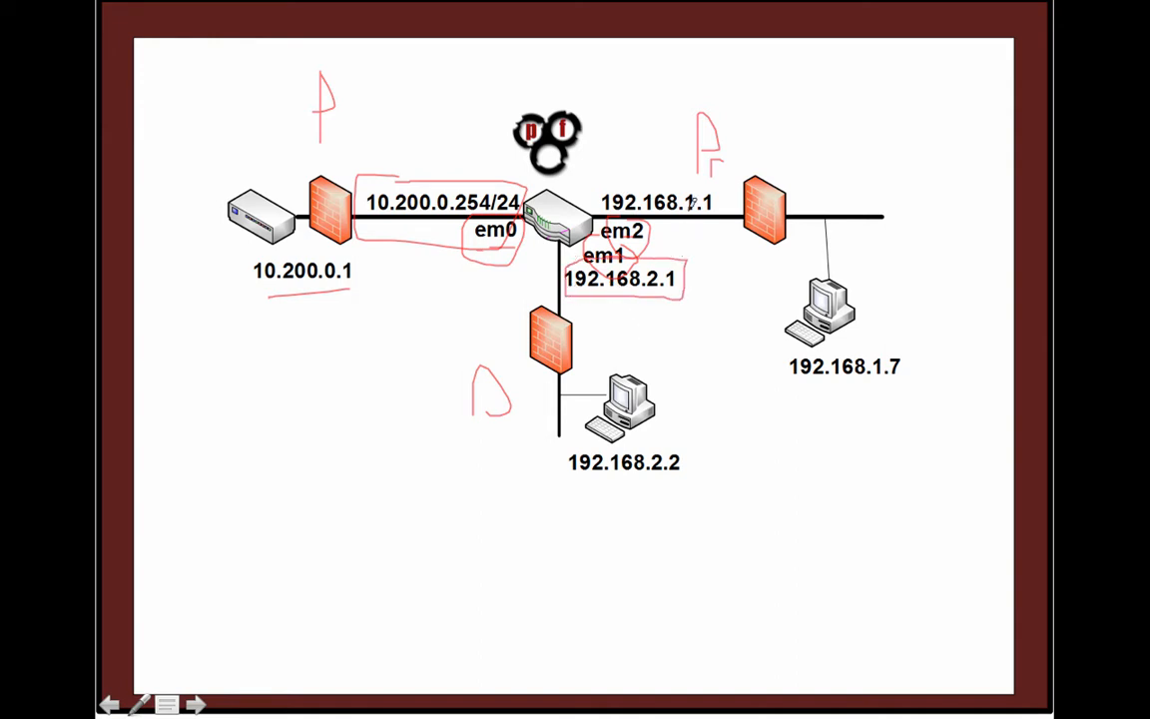
{"action": "left_click_drag", "start_coordinate": [728, 195], "coordinate": [629, 172]}
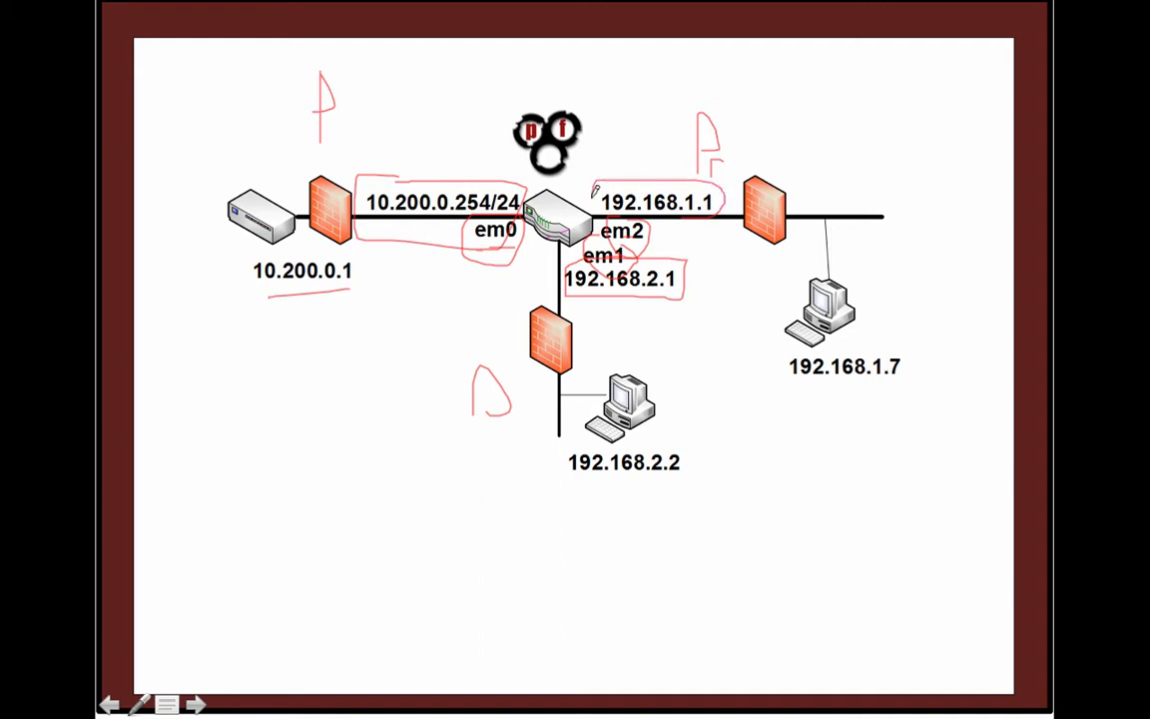
{"action": "mouse_move", "coordinate": [867, 320]}
{"action": "left_mouse_down"}
{"action": "mouse_move", "coordinate": [910, 215]}
{"action": "mouse_move", "coordinate": [840, 149]}
{"action": "mouse_move", "coordinate": [745, 188]}
{"action": "left_mouse_up"}
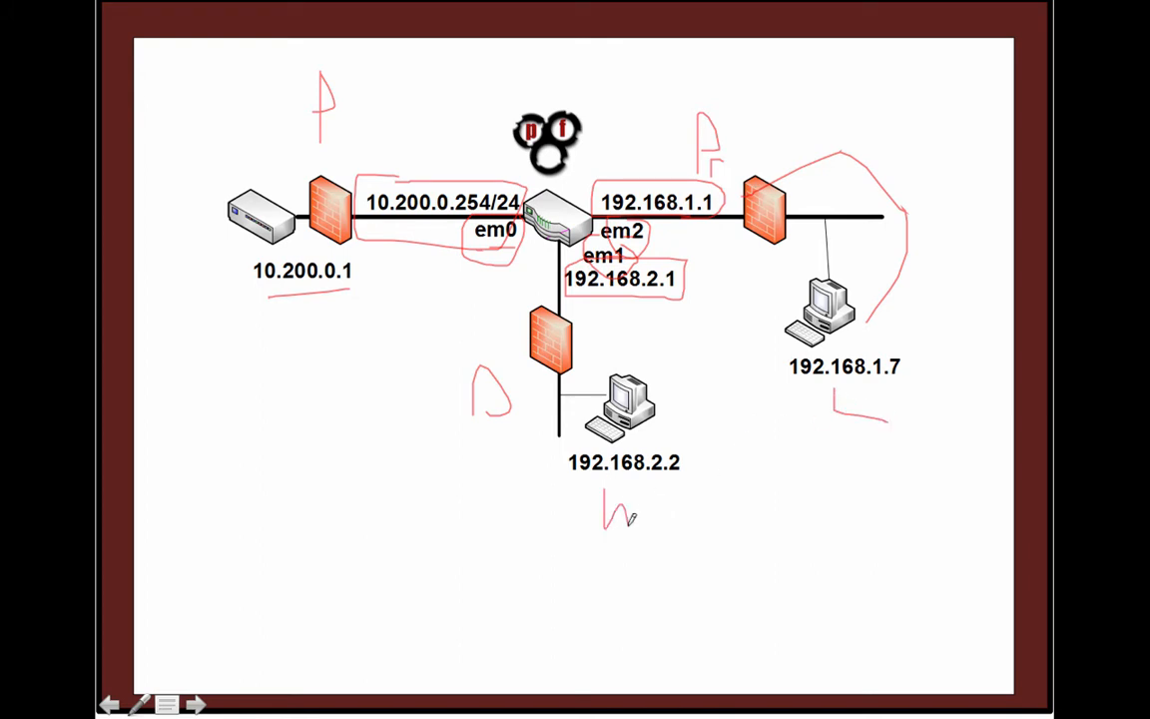
{"action": "left_click_drag", "start_coordinate": [631, 519], "coordinate": [667, 482]}
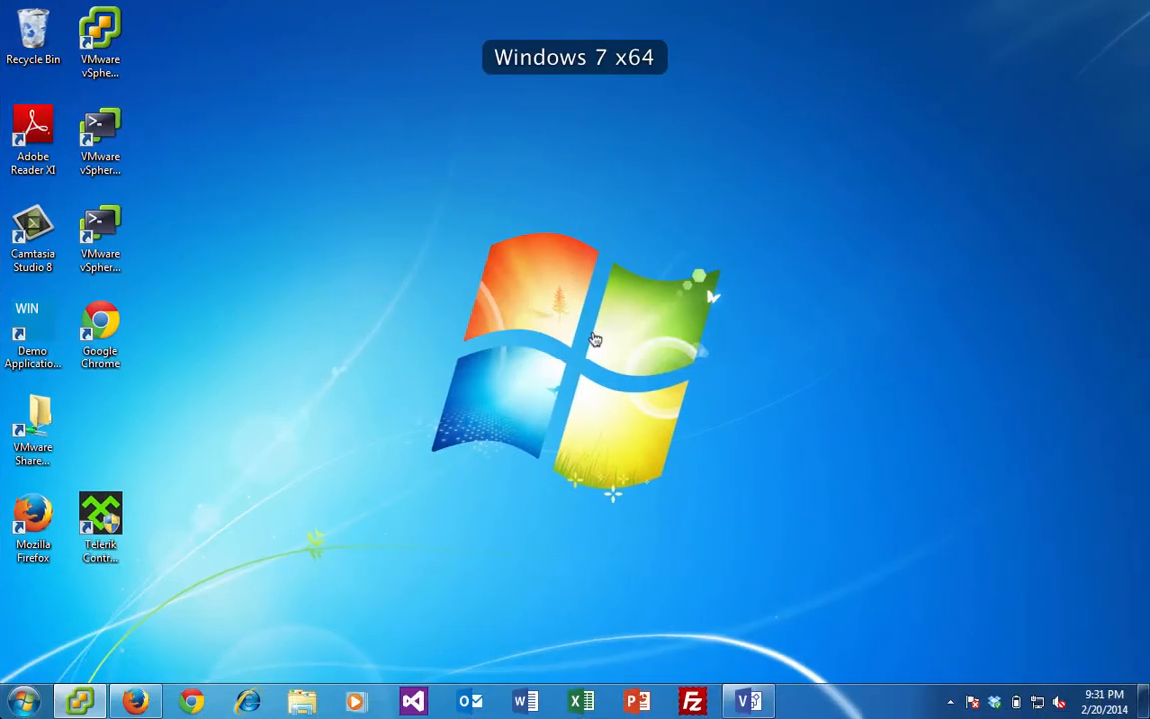
- Restore vSphere Client, expand firewalls > pfsense and open 001_pfsense's virtual machine settings
{"action": "left_click", "coordinate": [78, 703]}
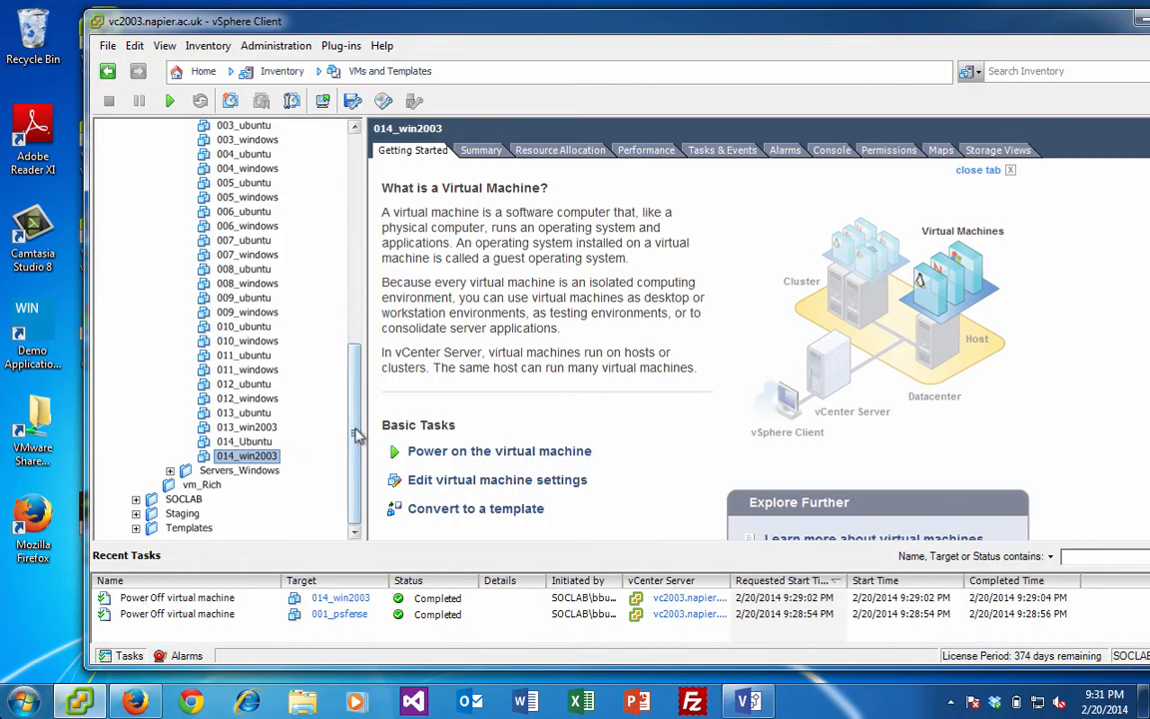
{"action": "left_click_drag", "start_coordinate": [356, 436], "coordinate": [327, 221]}
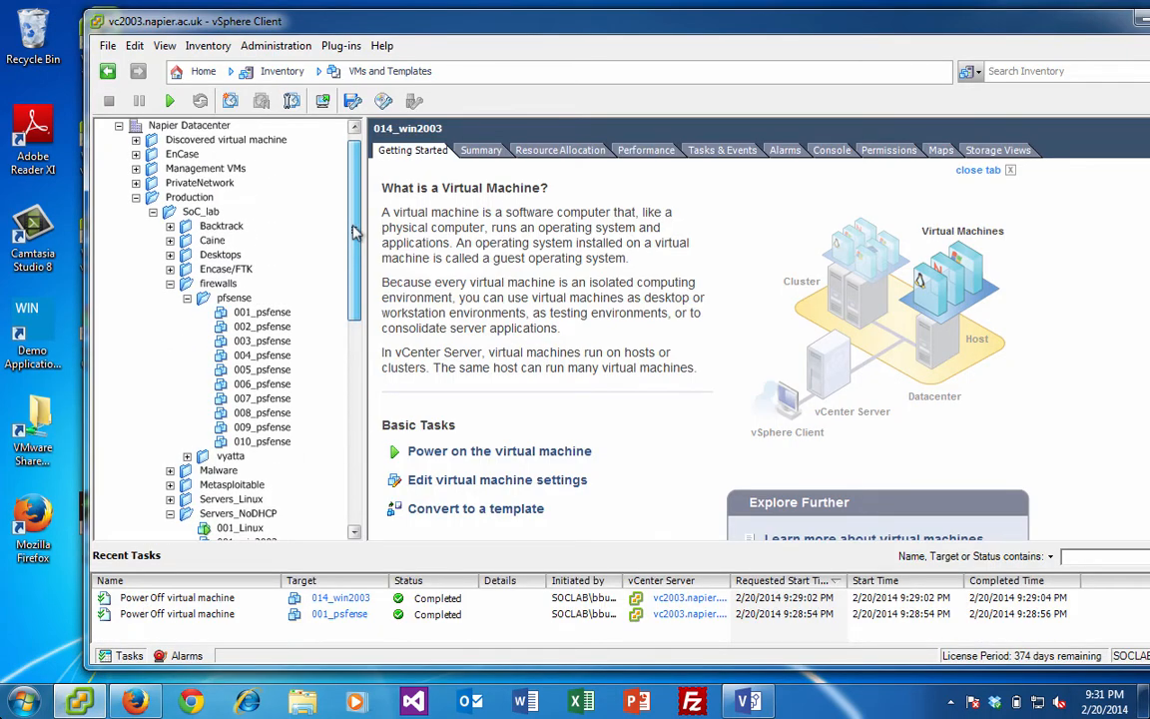
{"action": "left_click", "coordinate": [233, 299]}
{"action": "left_click", "coordinate": [187, 299]}
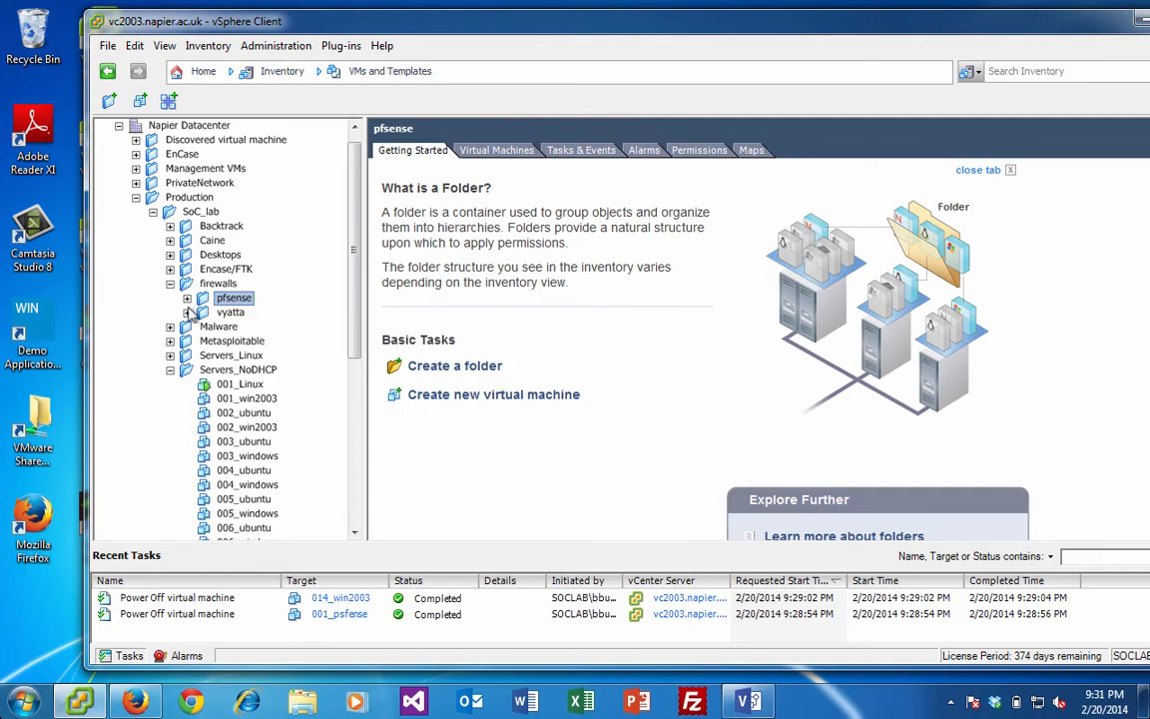
{"action": "left_click", "coordinate": [187, 299]}
{"action": "left_click", "coordinate": [261, 313]}
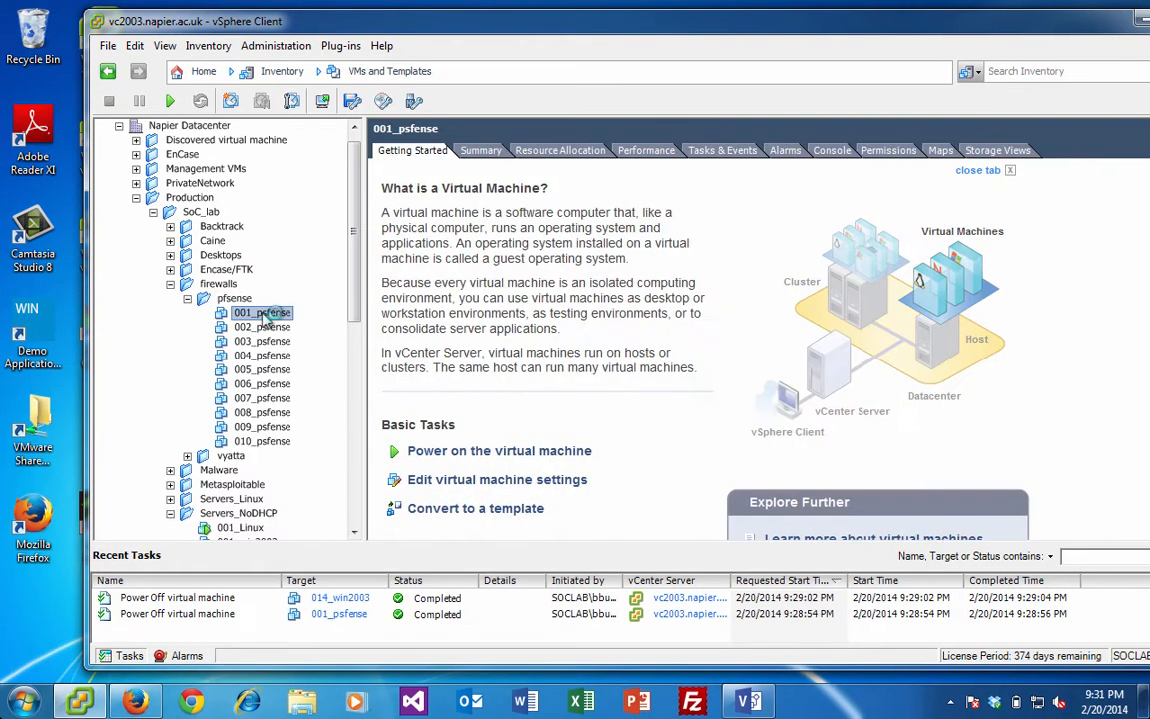
{"action": "left_click", "coordinate": [445, 480]}
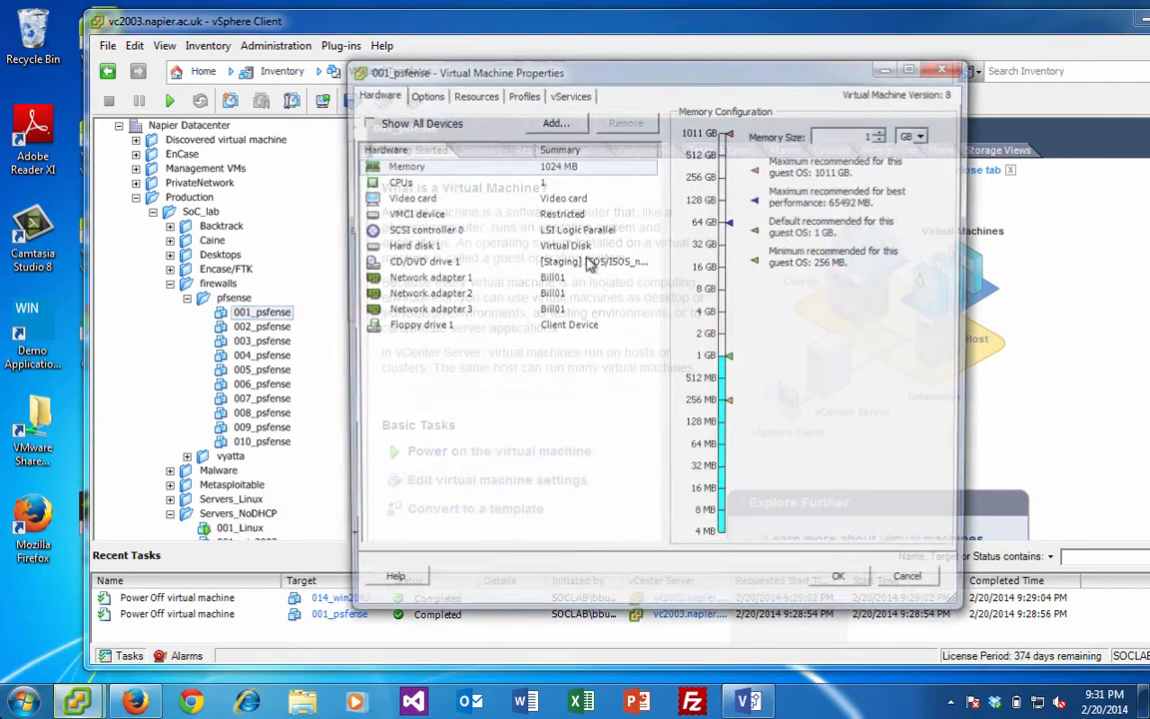
- Load the pfSense-LiveCD ISO from ISOS_new into CD/DVD drive 1 and save the settings
{"action": "left_click", "coordinate": [514, 262]}
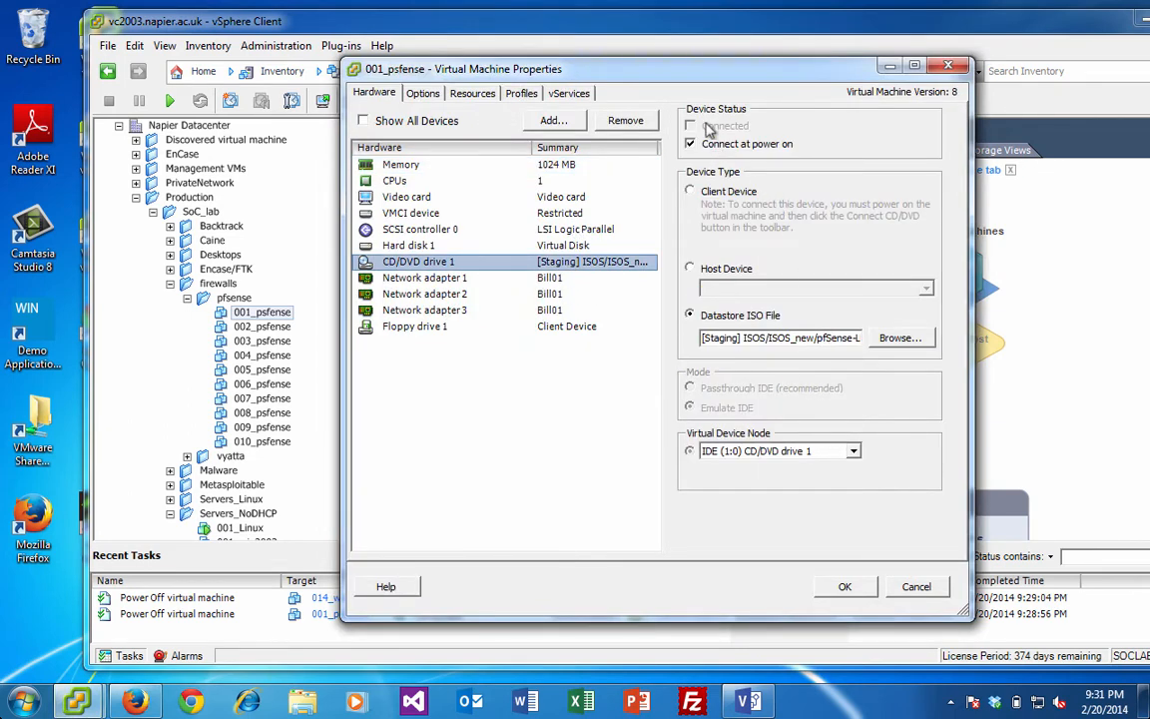
{"action": "left_click", "coordinate": [891, 344]}
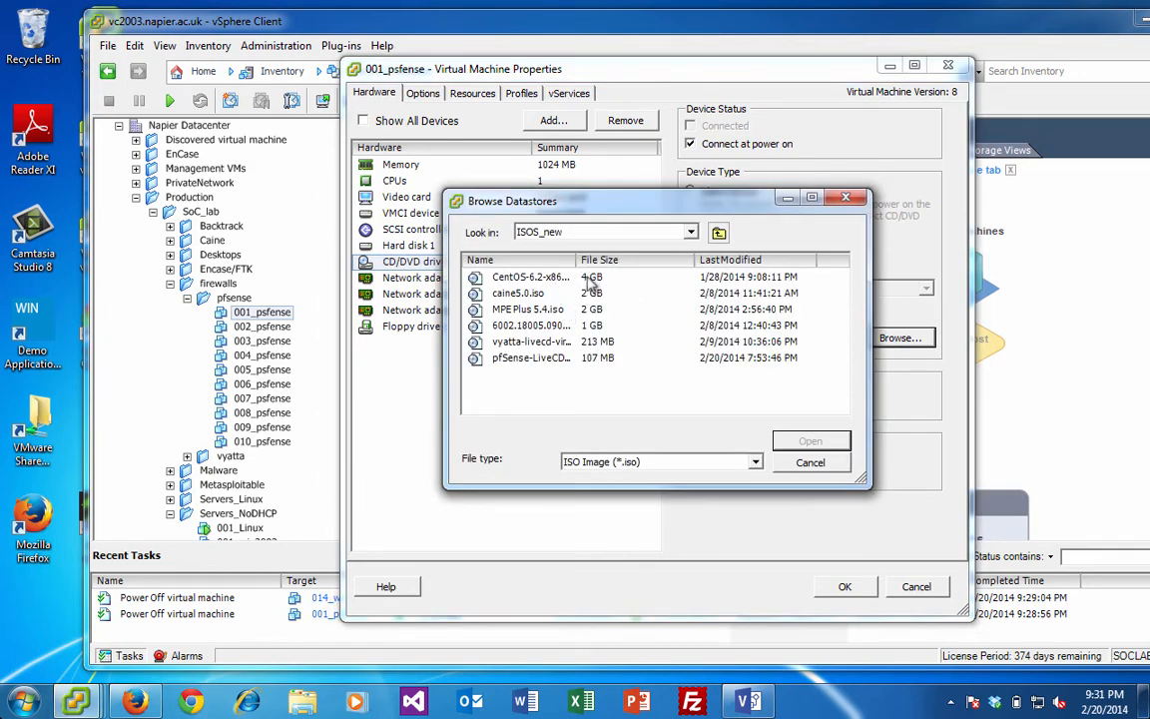
{"action": "left_click", "coordinate": [556, 360]}
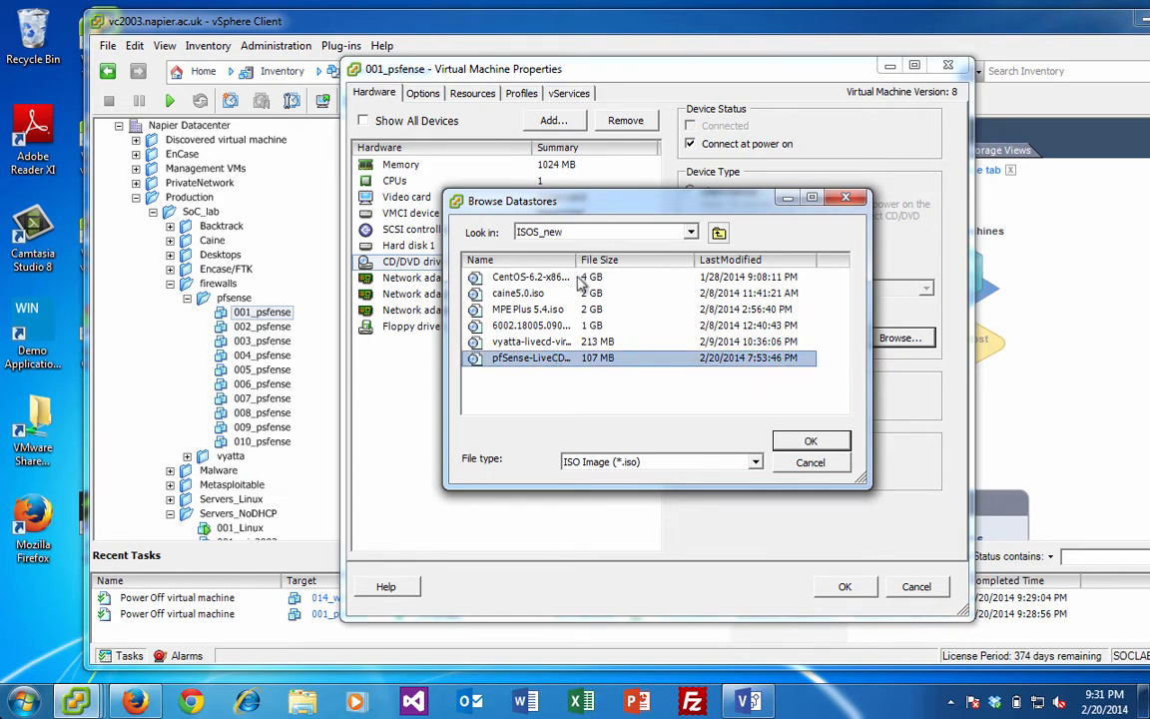
{"action": "left_click", "coordinate": [810, 464]}
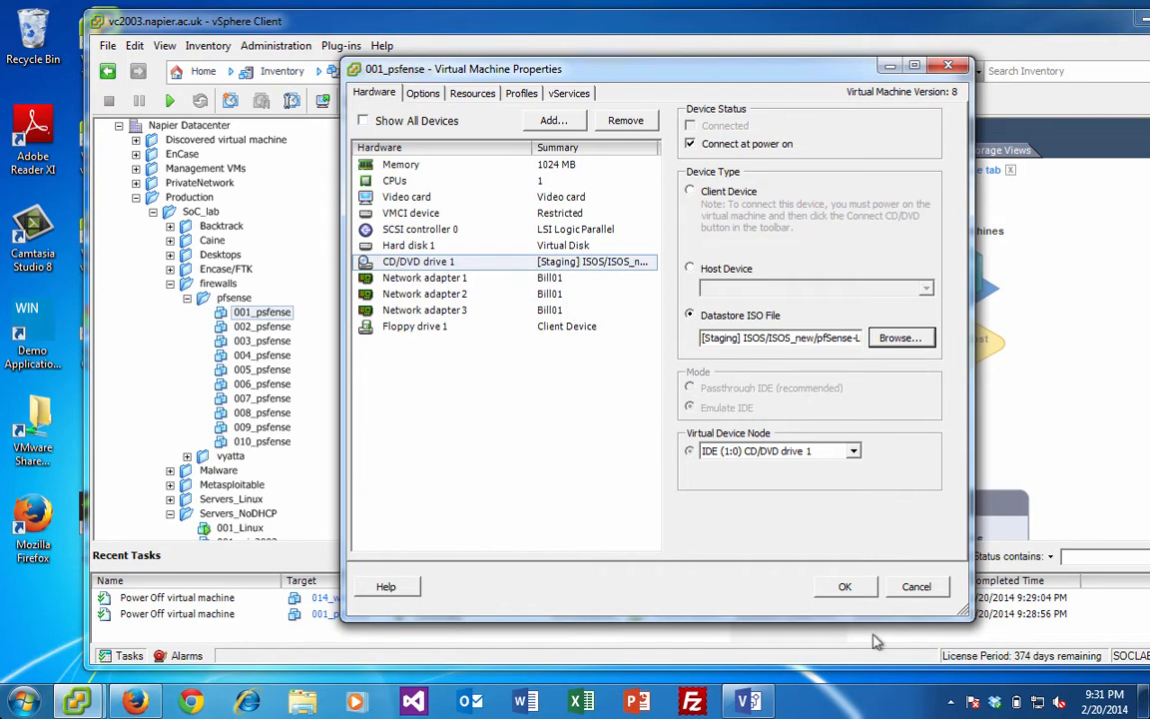
{"action": "left_click", "coordinate": [844, 590]}
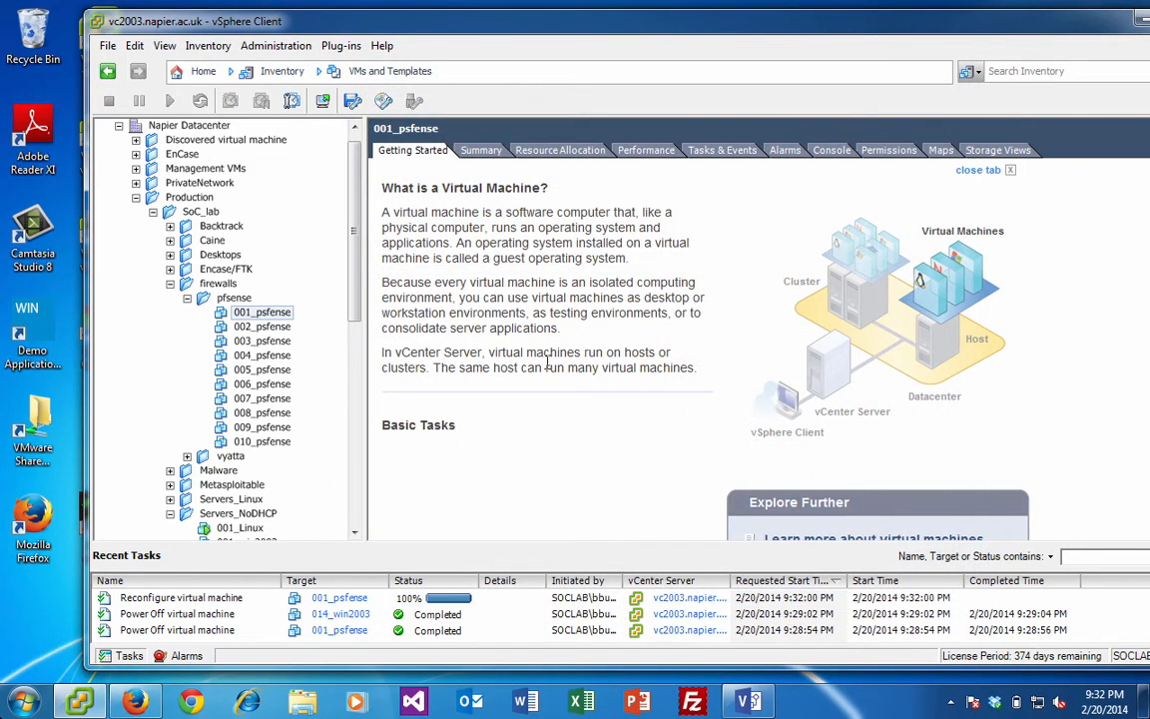
- Power on 001_pfsense and open its console, moved to the upper left
{"action": "right_click", "coordinate": [266, 314]}
{"action": "left_click", "coordinate": [568, 390]}
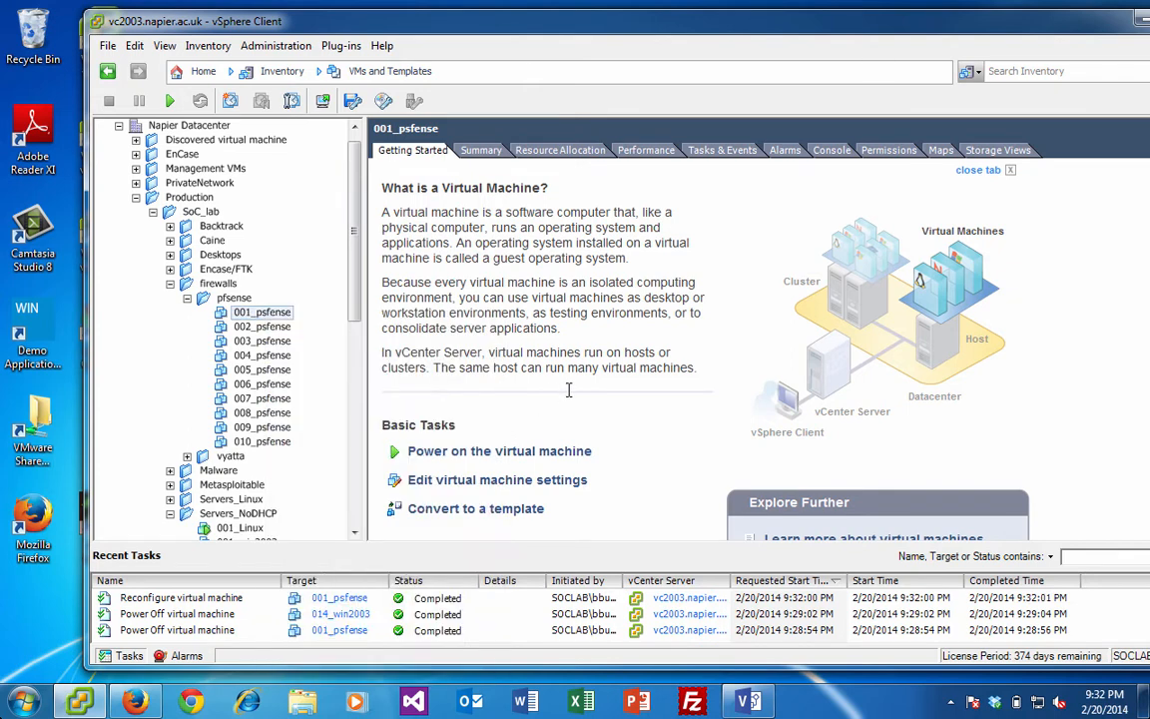
{"action": "left_click", "coordinate": [544, 454]}
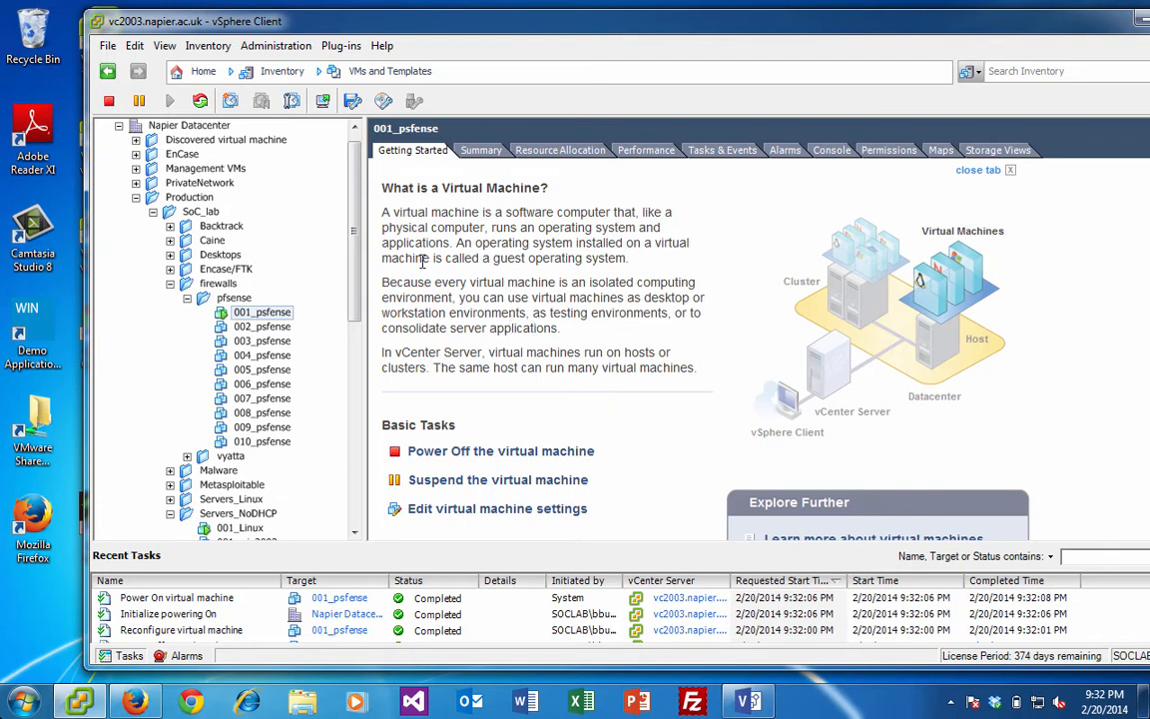
{"action": "right_click", "coordinate": [279, 315]}
{"action": "left_click", "coordinate": [319, 373]}
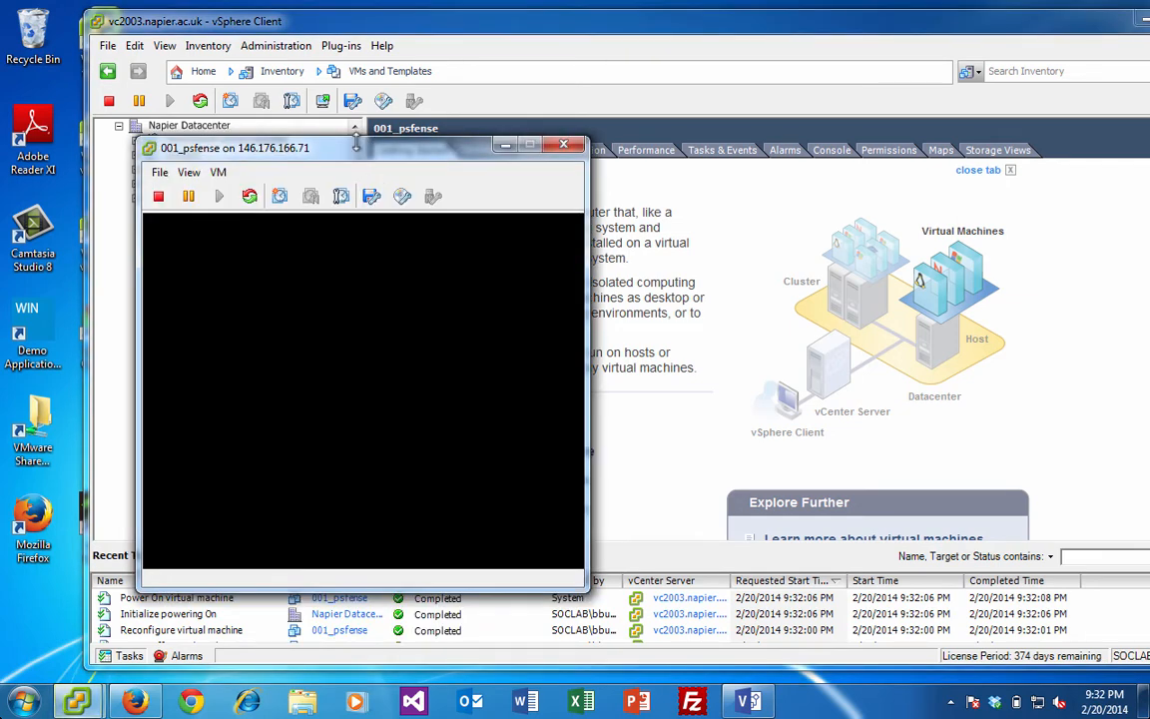
{"action": "left_click_drag", "start_coordinate": [356, 147], "coordinate": [319, 70]}
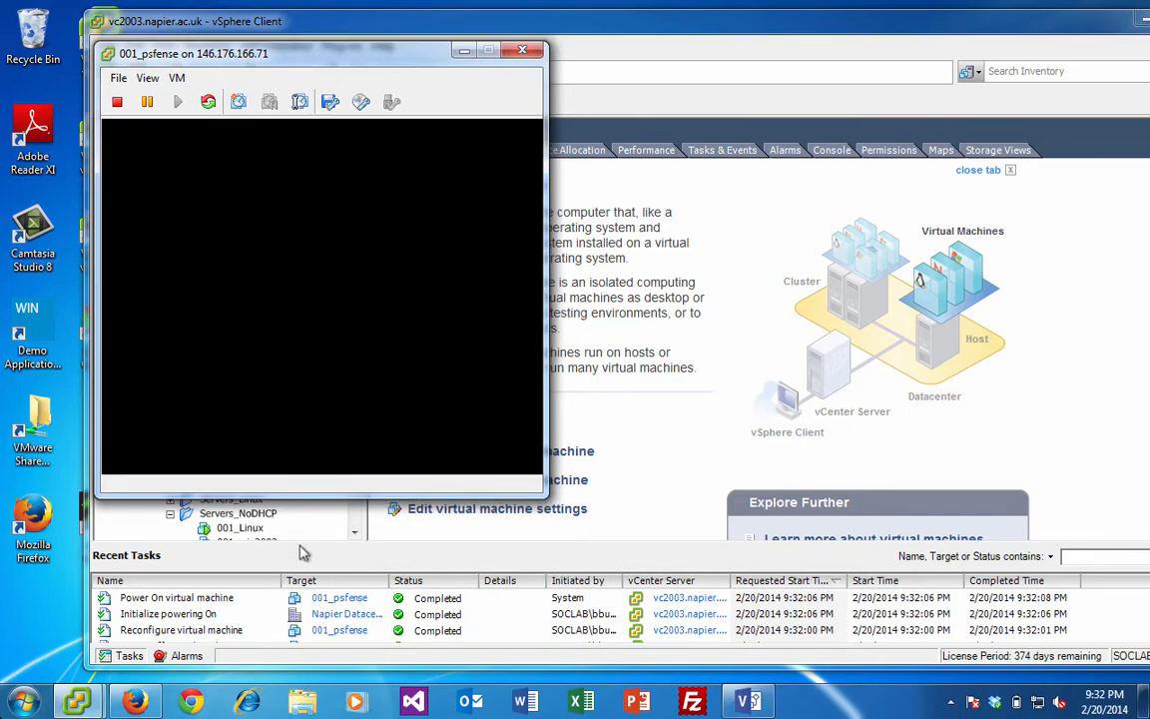
- Power on the 014_Ubuntu and 014_win2003 virtual machines
{"action": "left_click", "coordinate": [356, 516]}
{"action": "left_click_drag", "start_coordinate": [356, 419], "coordinate": [357, 460]}
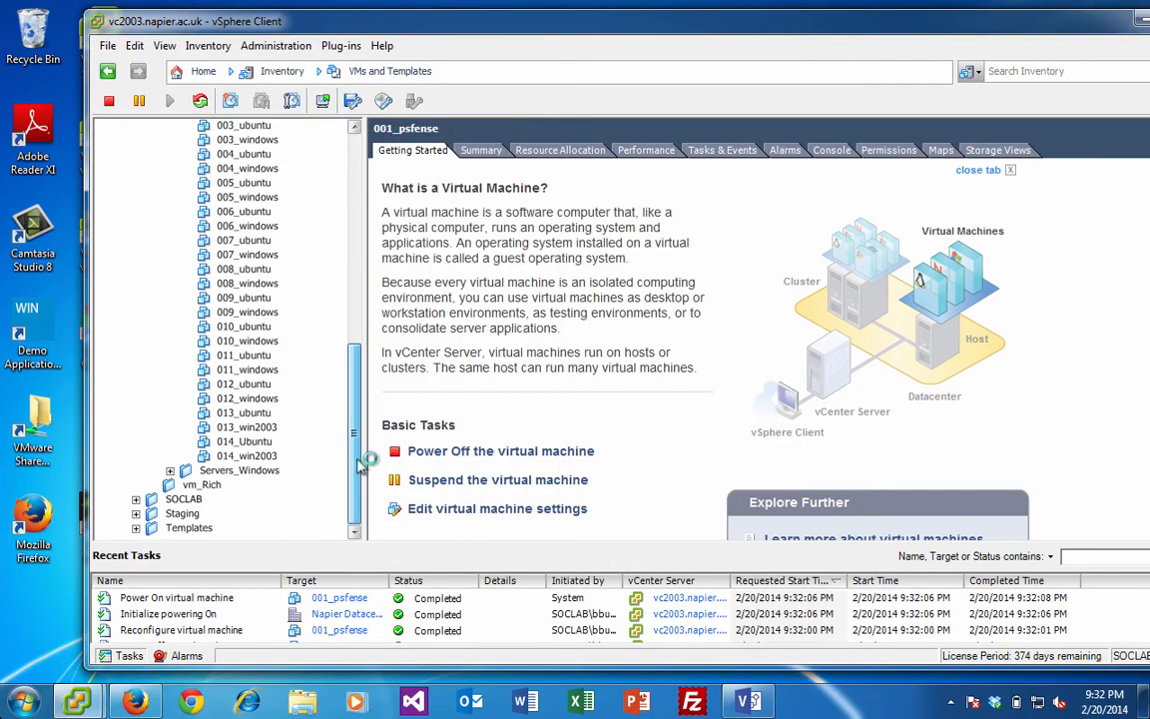
{"action": "scroll", "coordinate": [334, 414], "scroll_direction": "up", "scroll_amount": 7}
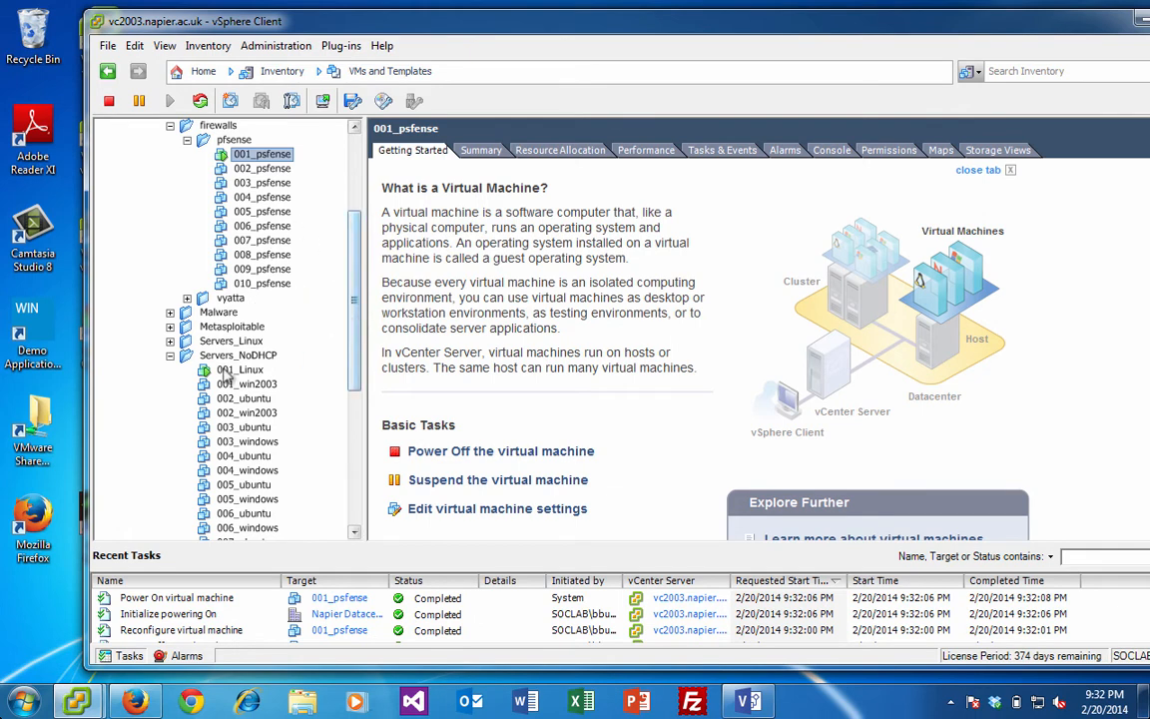
{"action": "scroll", "coordinate": [226, 399], "scroll_direction": "down", "scroll_amount": 7}
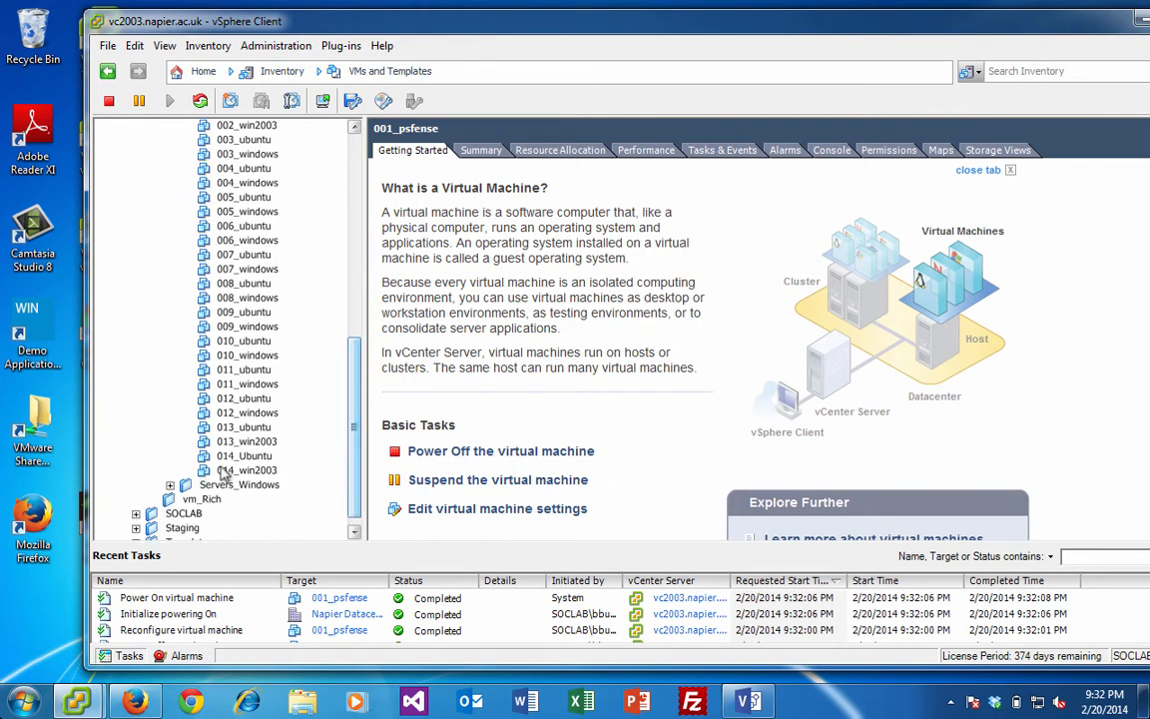
{"action": "left_click", "coordinate": [232, 456]}
{"action": "right_click", "coordinate": [234, 455]}
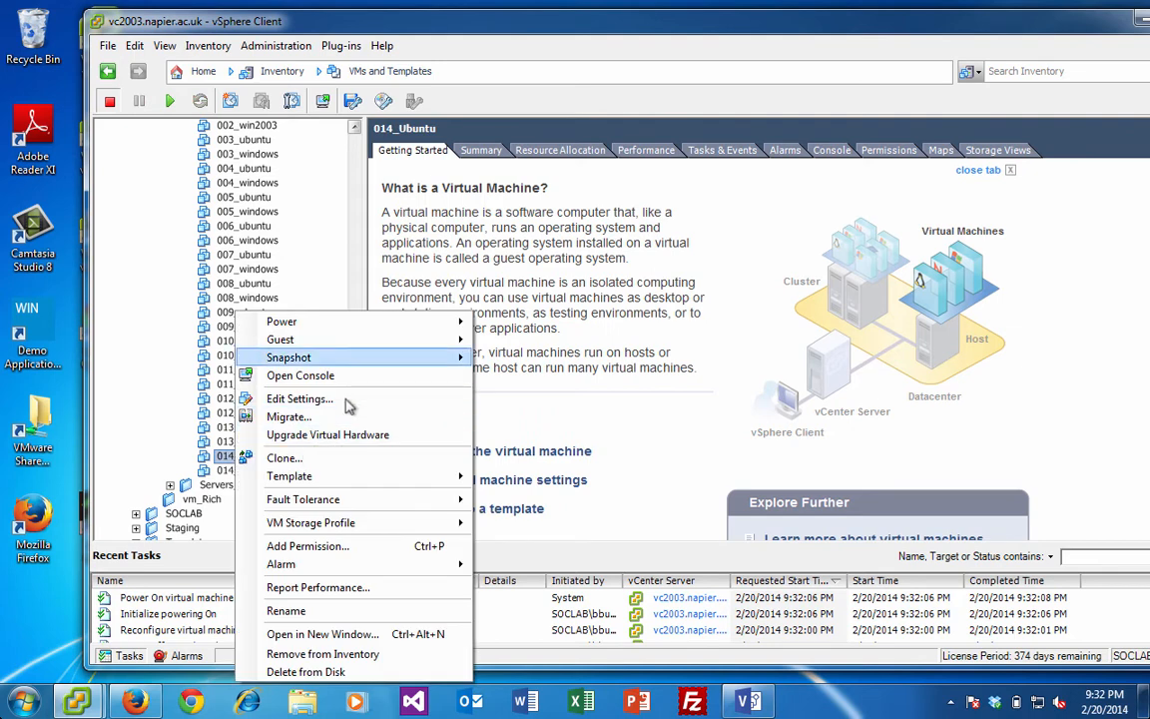
{"action": "mouse_move", "coordinate": [309, 323]}
{"action": "left_click", "coordinate": [469, 321]}
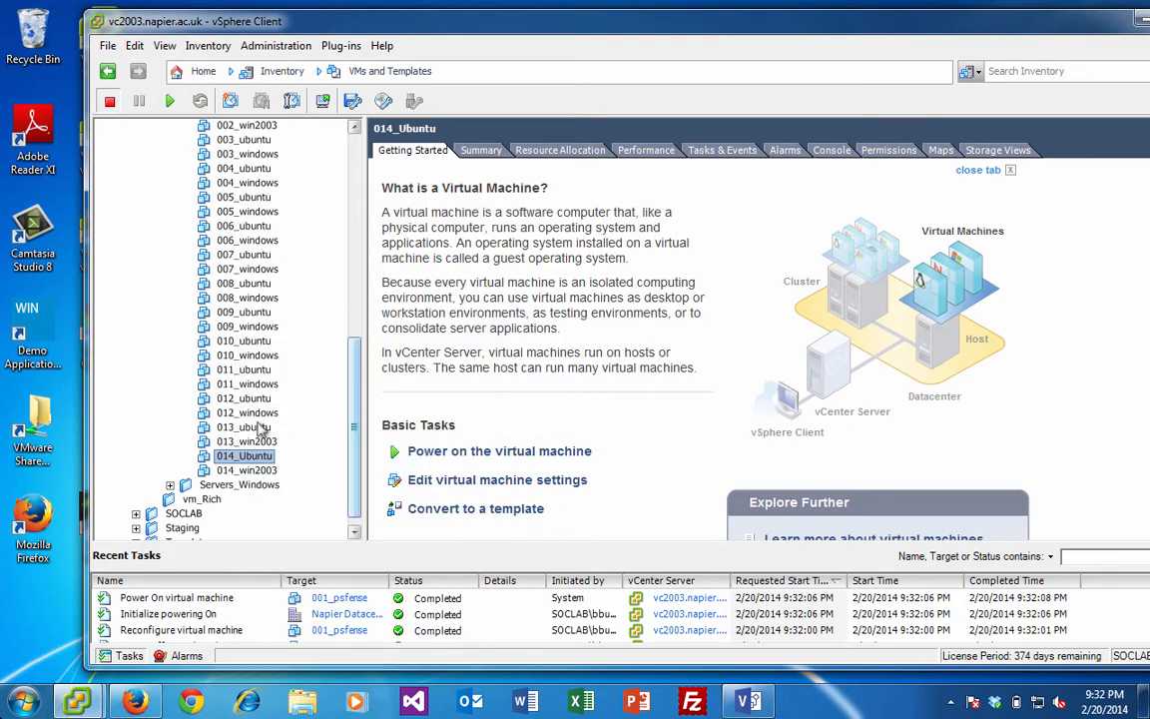
{"action": "left_click", "coordinate": [238, 469]}
{"action": "right_click", "coordinate": [240, 470]}
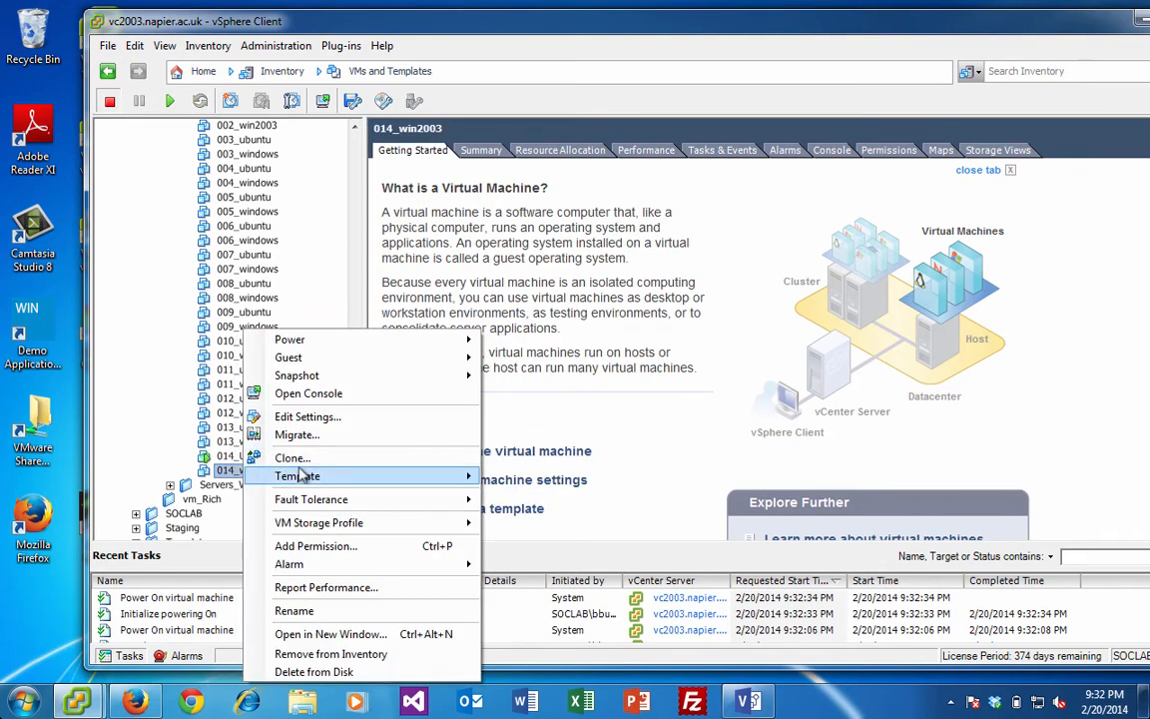
{"action": "mouse_move", "coordinate": [352, 342]}
{"action": "left_click", "coordinate": [502, 344]}
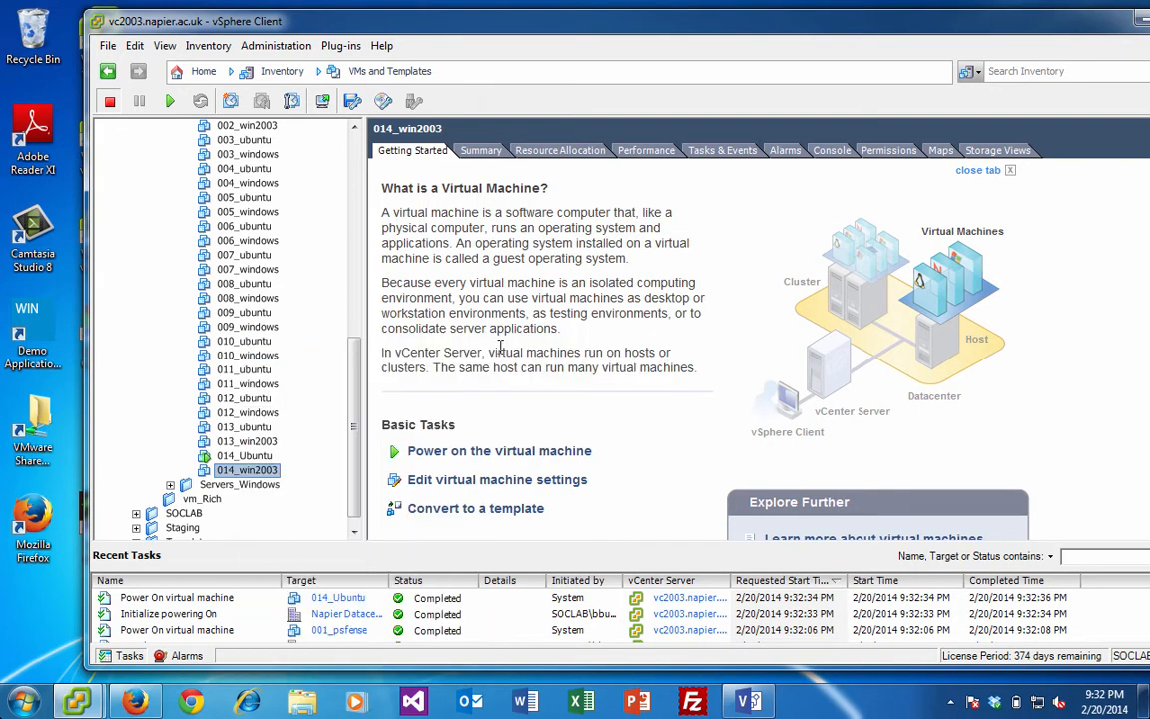
- Open consoles for 014_Ubuntu and 014_win2003, then minimize vSphere Client
{"action": "left_click", "coordinate": [245, 457]}
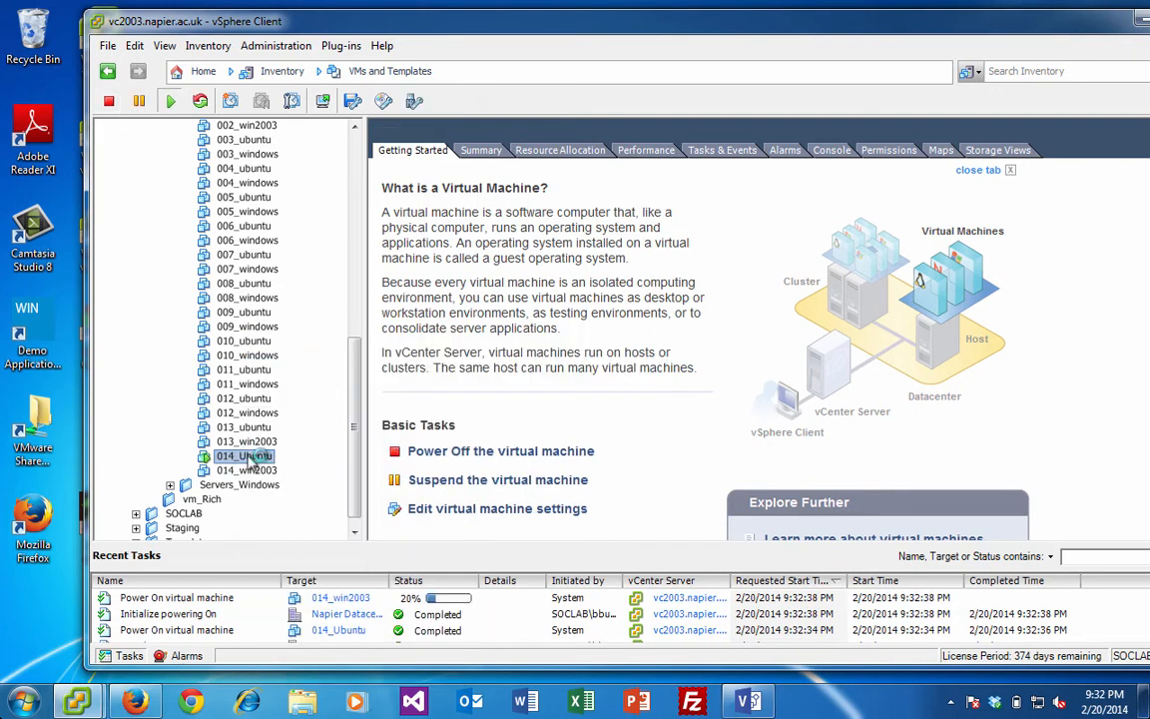
{"action": "right_click", "coordinate": [250, 459]}
{"action": "left_click", "coordinate": [378, 395]}
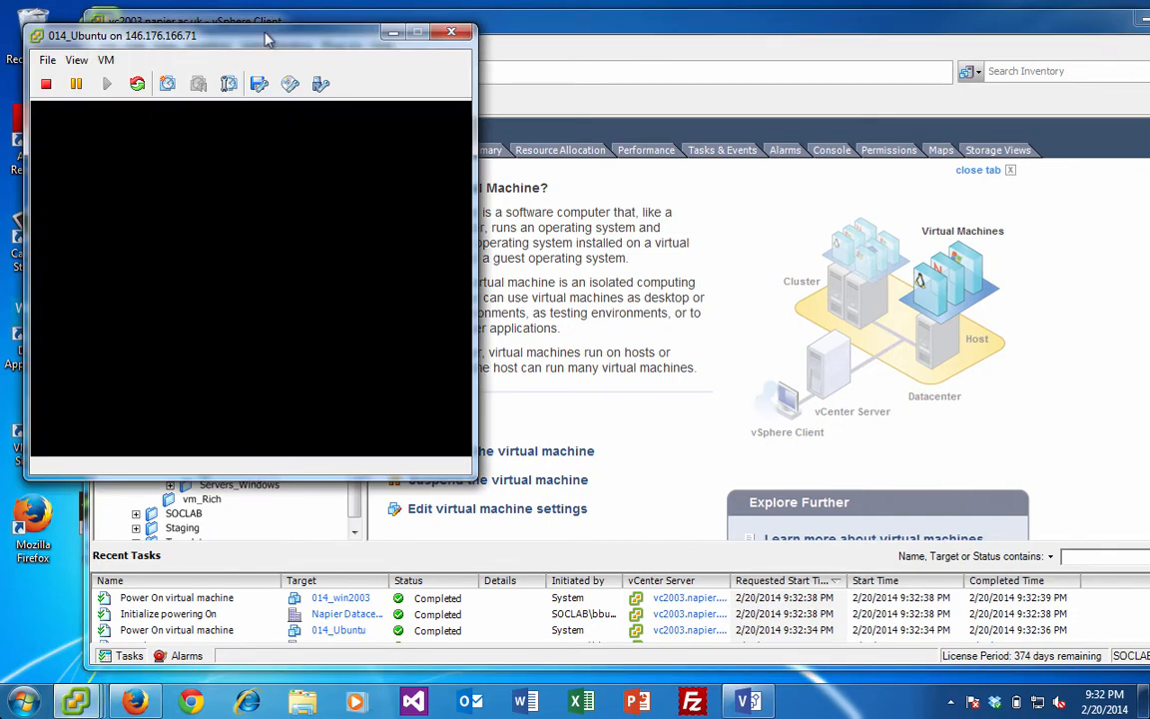
{"action": "left_click_drag", "start_coordinate": [267, 40], "coordinate": [1037, 23]}
{"action": "left_click", "coordinate": [251, 470]}
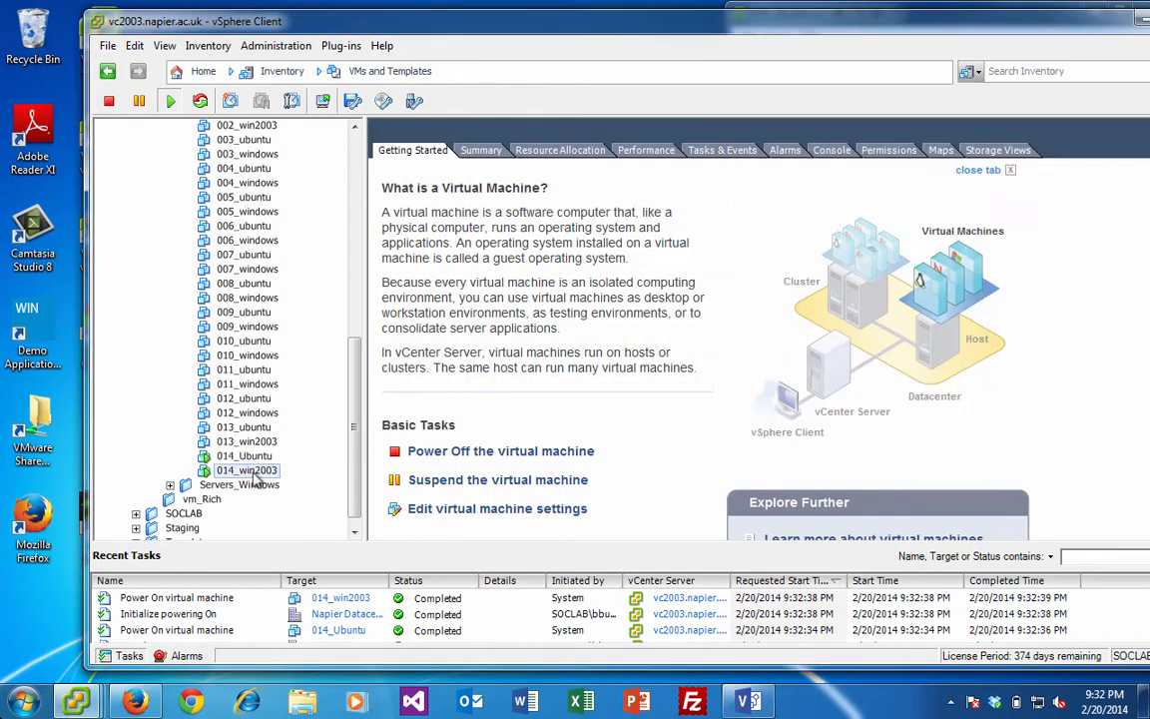
{"action": "right_click", "coordinate": [253, 470]}
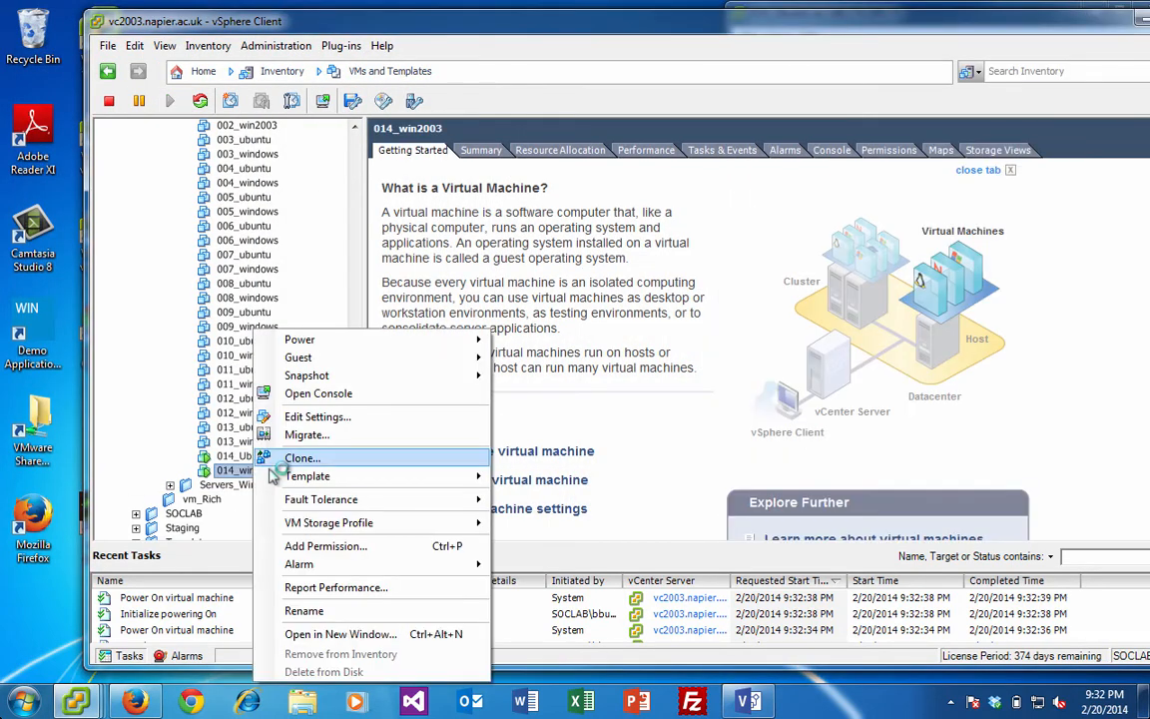
{"action": "left_click", "coordinate": [319, 393]}
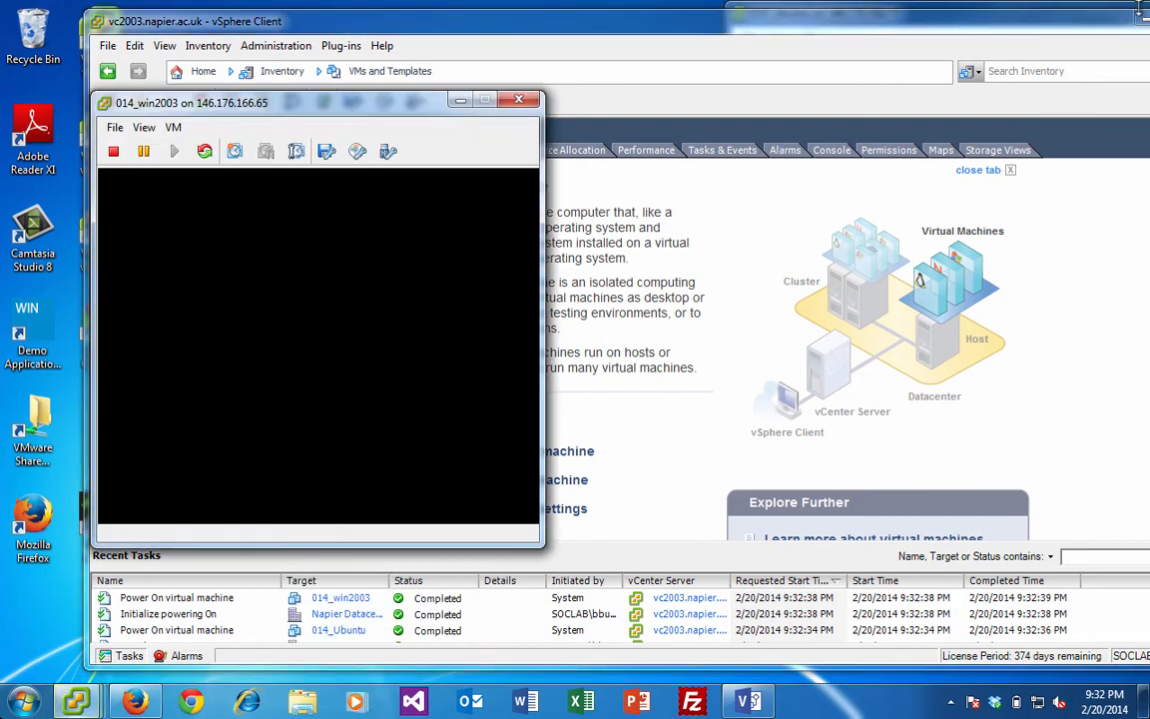
{"action": "left_click", "coordinate": [1144, 20]}
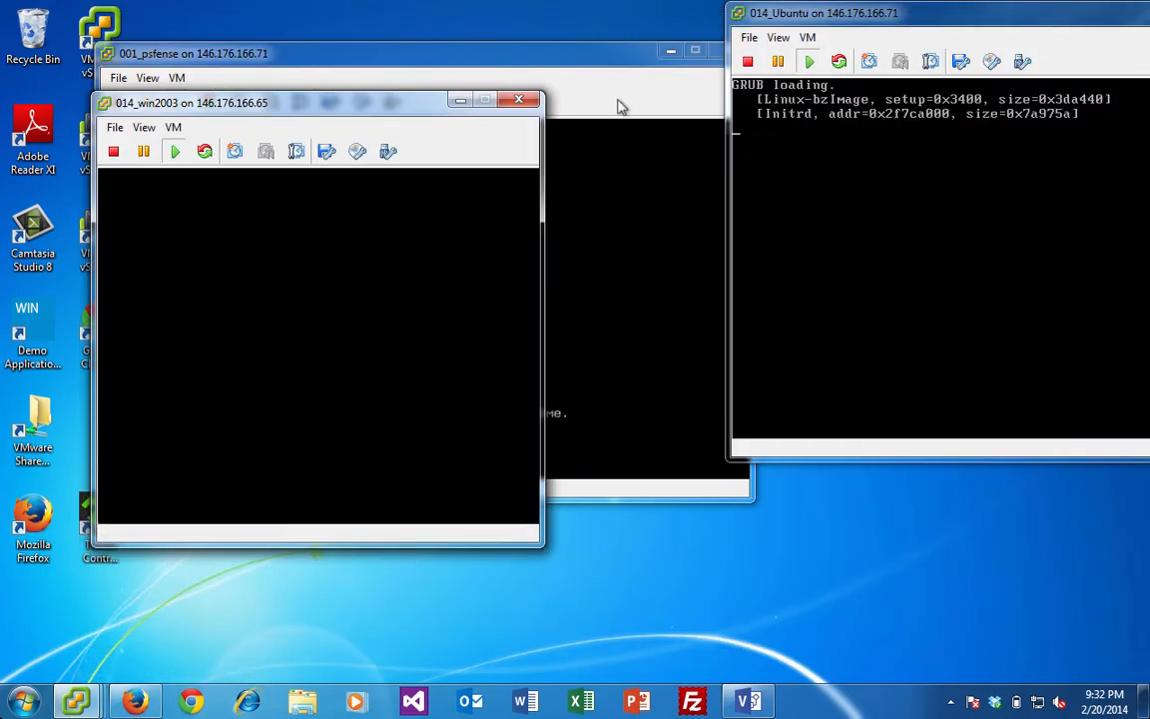
- Move the win2003 console aside and place the pfSense console at the top-left
{"action": "left_click_drag", "start_coordinate": [389, 104], "coordinate": [669, 227]}
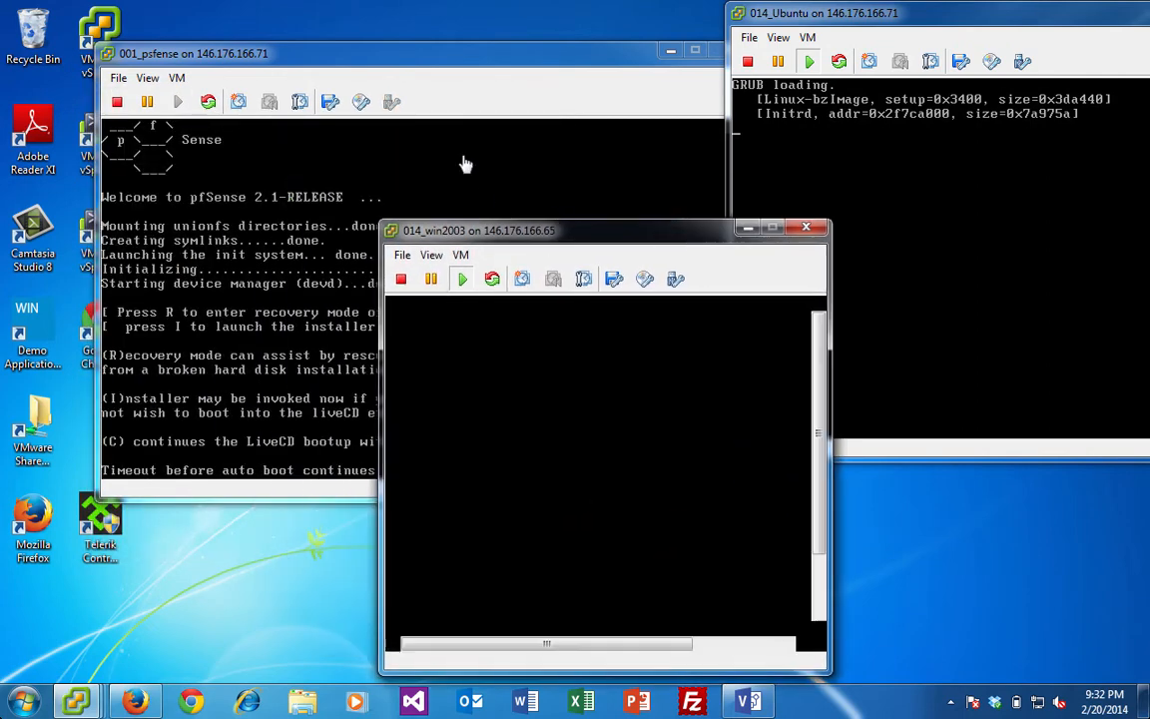
{"action": "left_click", "coordinate": [369, 55]}
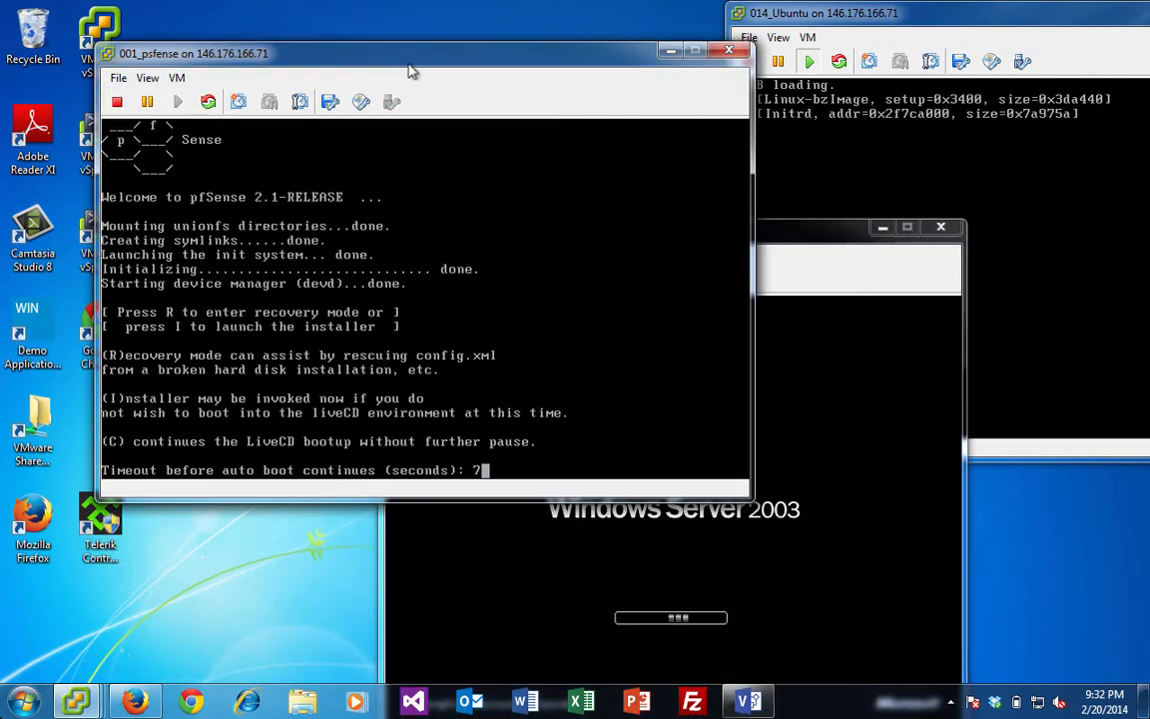
{"action": "left_click_drag", "start_coordinate": [369, 57], "coordinate": [313, 5]}
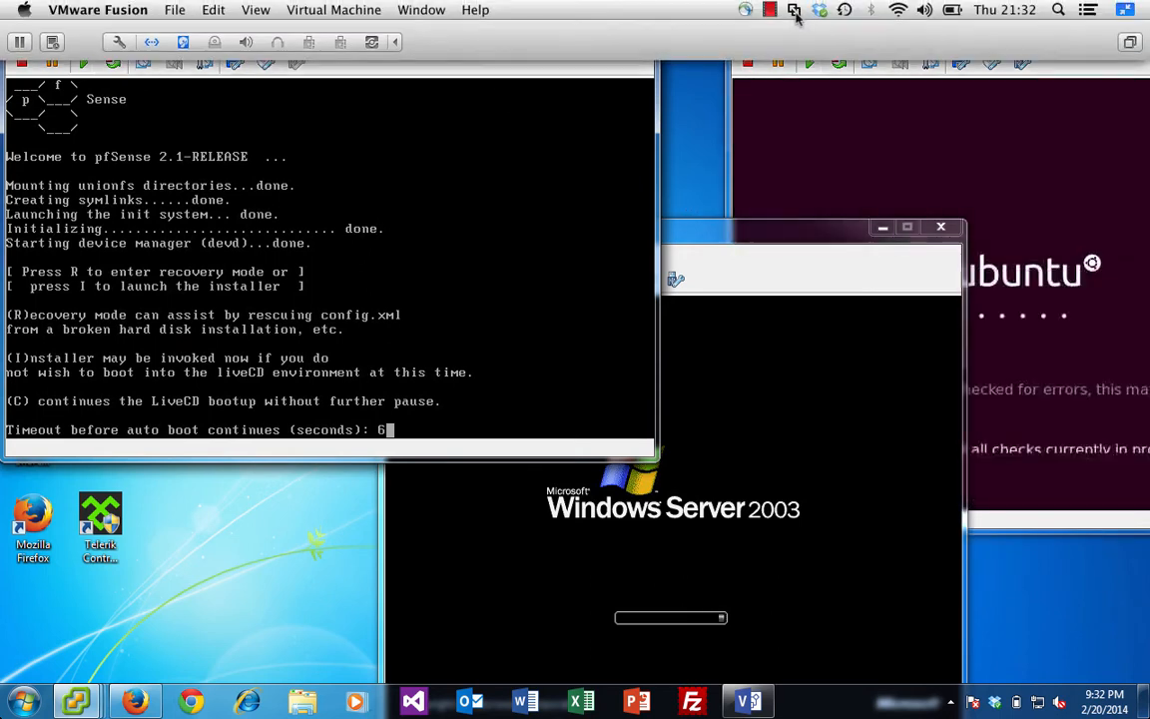
- Log in to the Ubuntu desktop with the user's password and shift its console right
{"action": "left_click", "coordinate": [801, 113]}
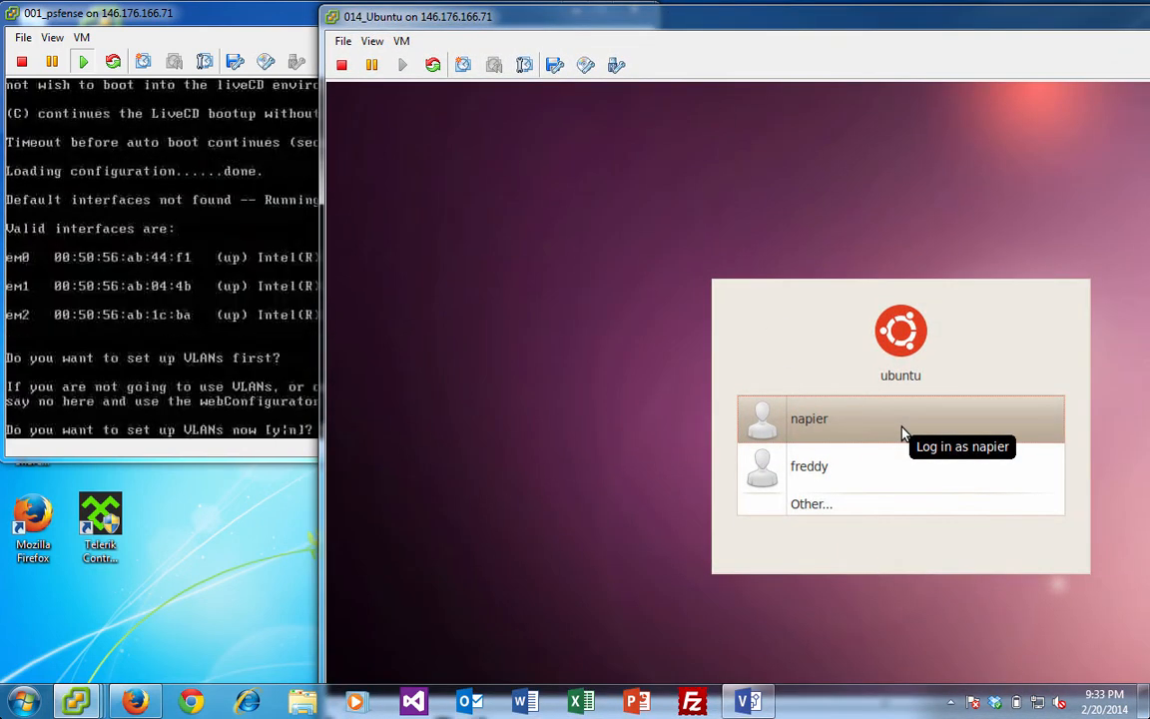
{"action": "left_click", "coordinate": [811, 428]}
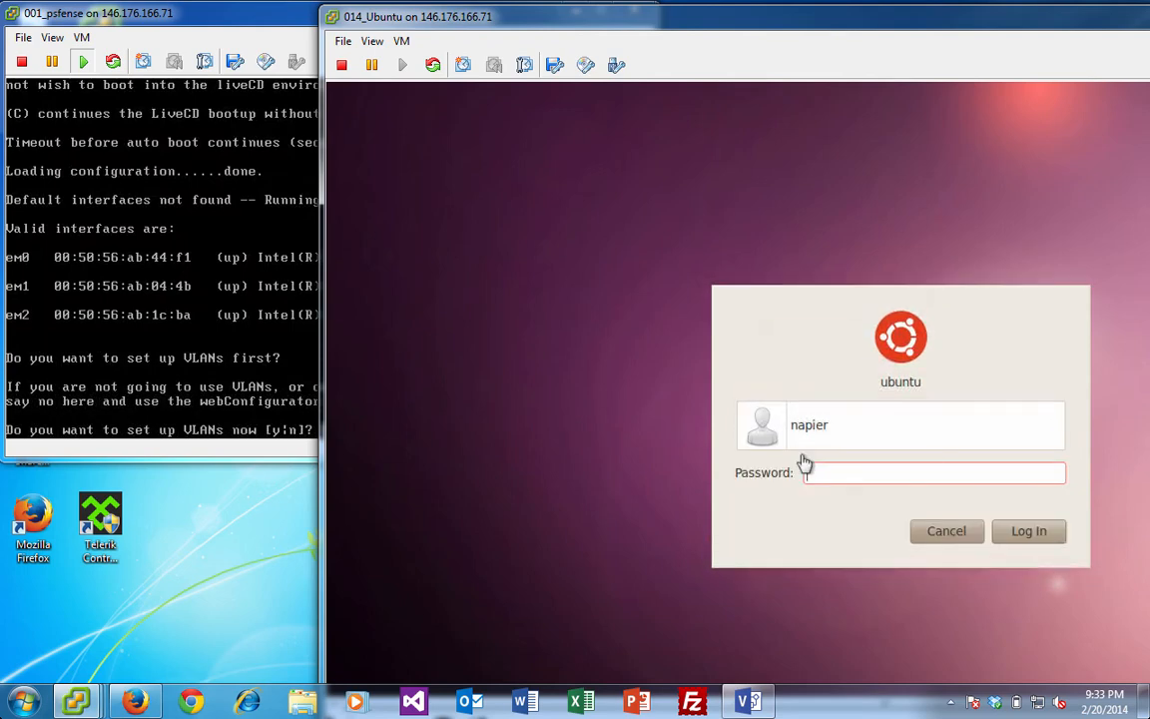
{"action": "type", "text": "••••••••"}
{"action": "key", "text": "Return"}
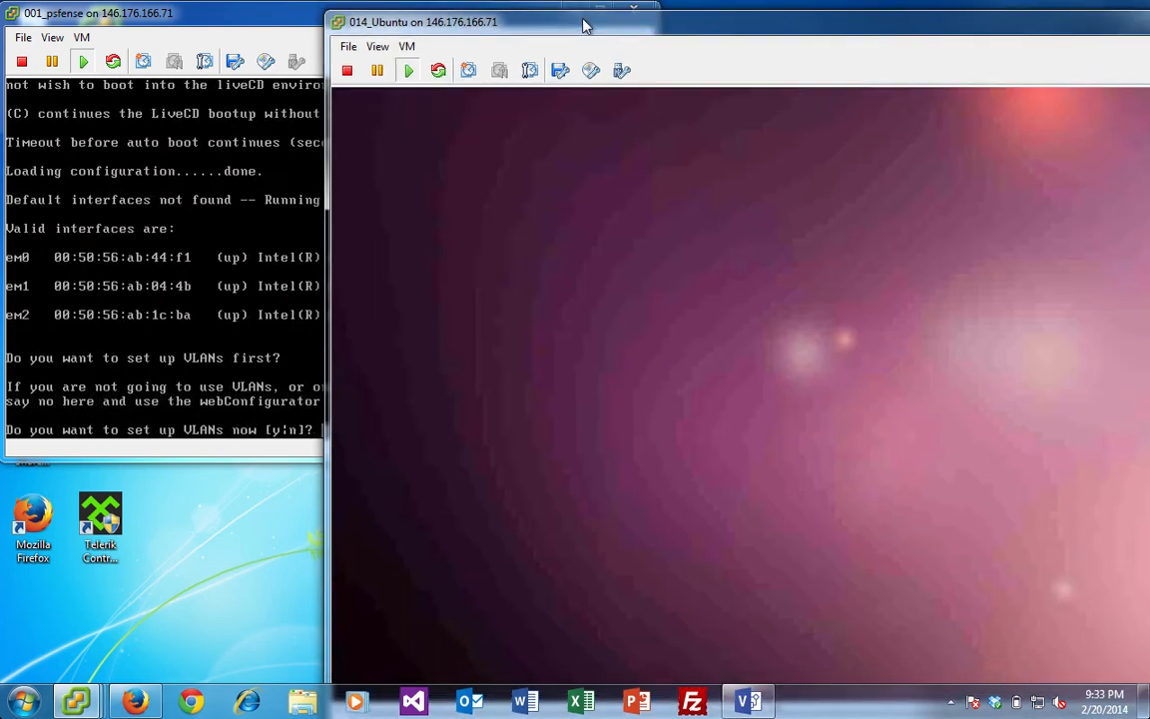
{"action": "left_click_drag", "start_coordinate": [586, 25], "coordinate": [1040, 19]}
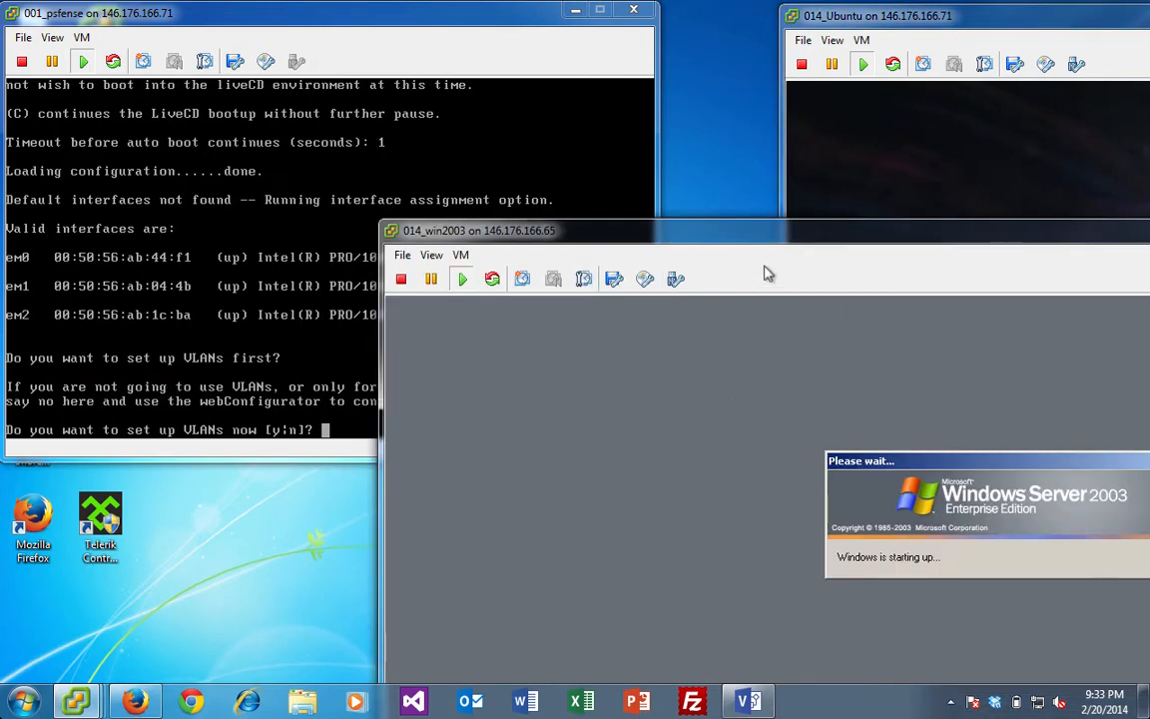
- Decline VLANs, assign em0 as WAN, em1 as LAN, em2 as OPT1, no Optional 2, and confirm
{"action": "left_click_drag", "start_coordinate": [764, 236], "coordinate": [770, 318]}
{"action": "left_click", "coordinate": [192, 313]}
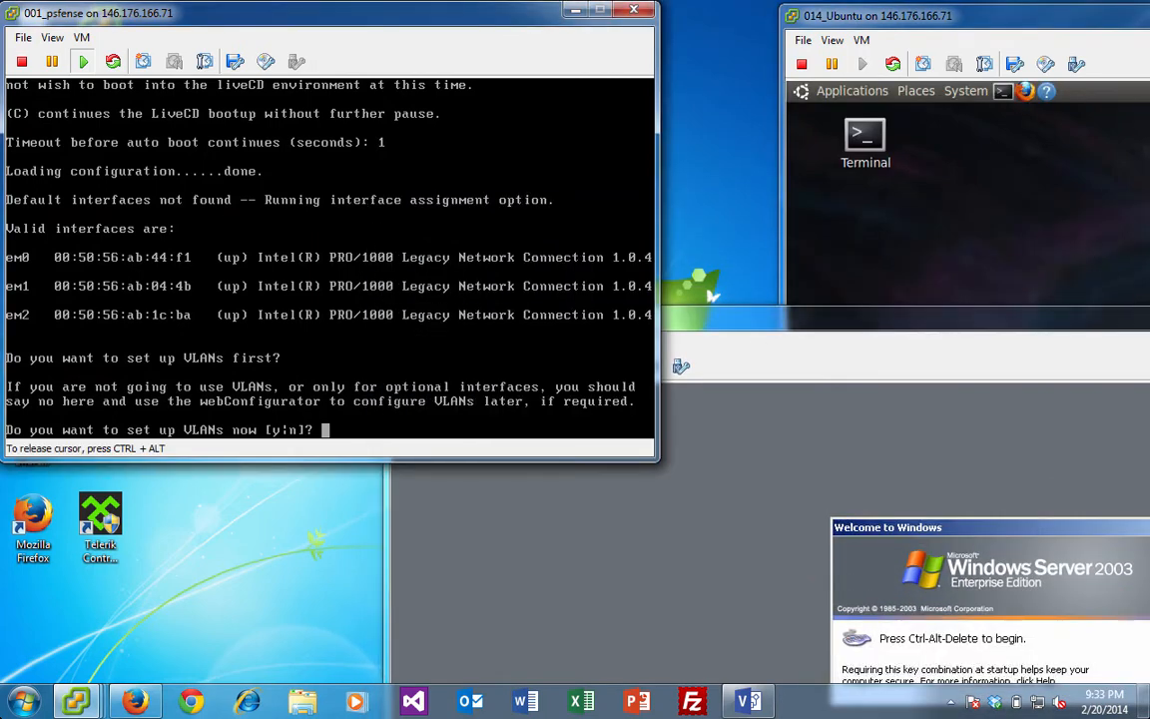
{"action": "type", "text": "n"}
{"action": "key", "text": "Return"}
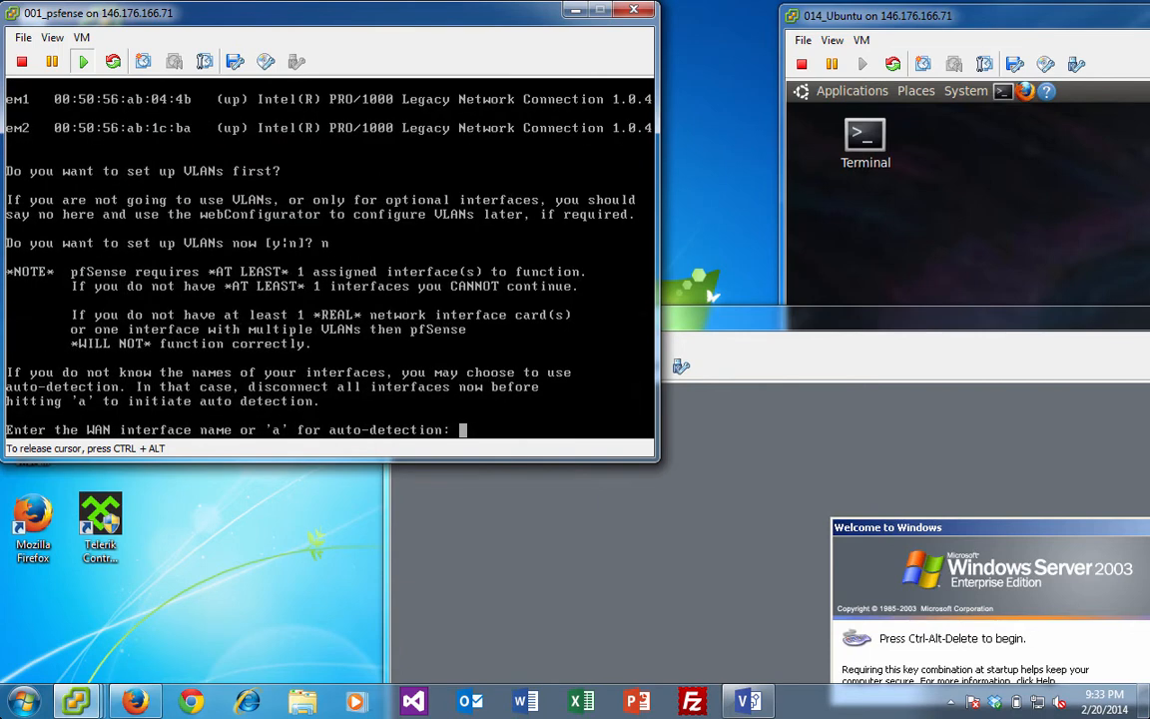
{"action": "type", "text": "em0"}
{"action": "key", "text": "Return"}
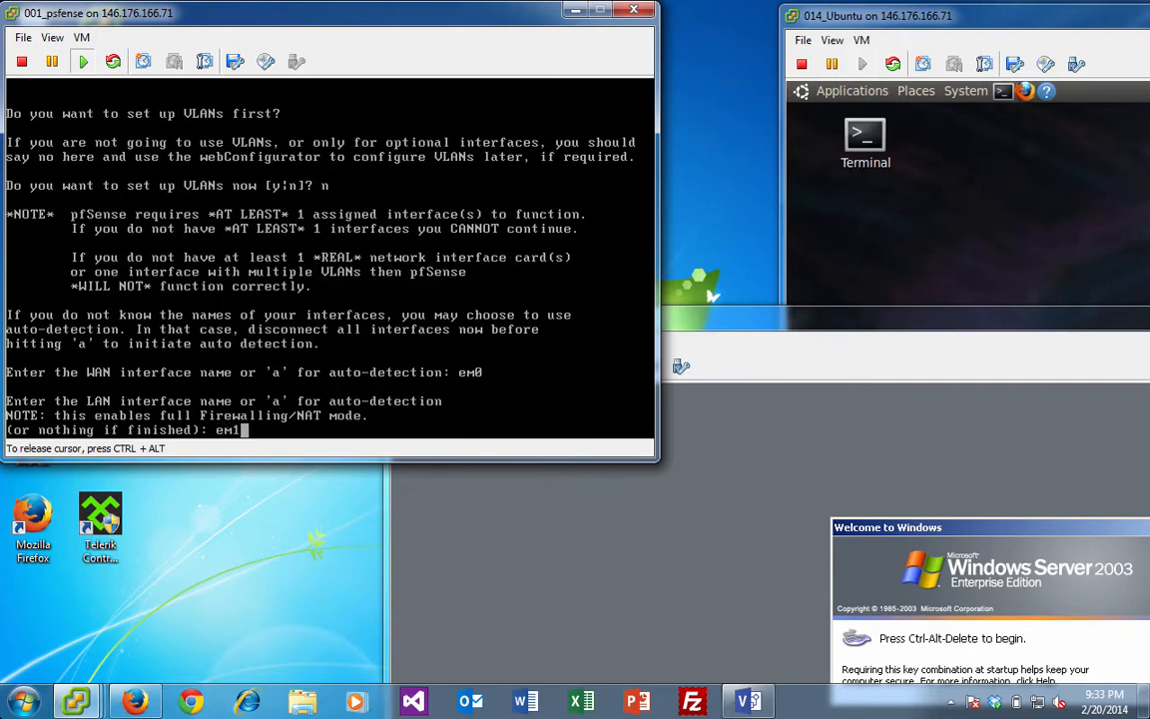
{"action": "key", "text": "Return"}
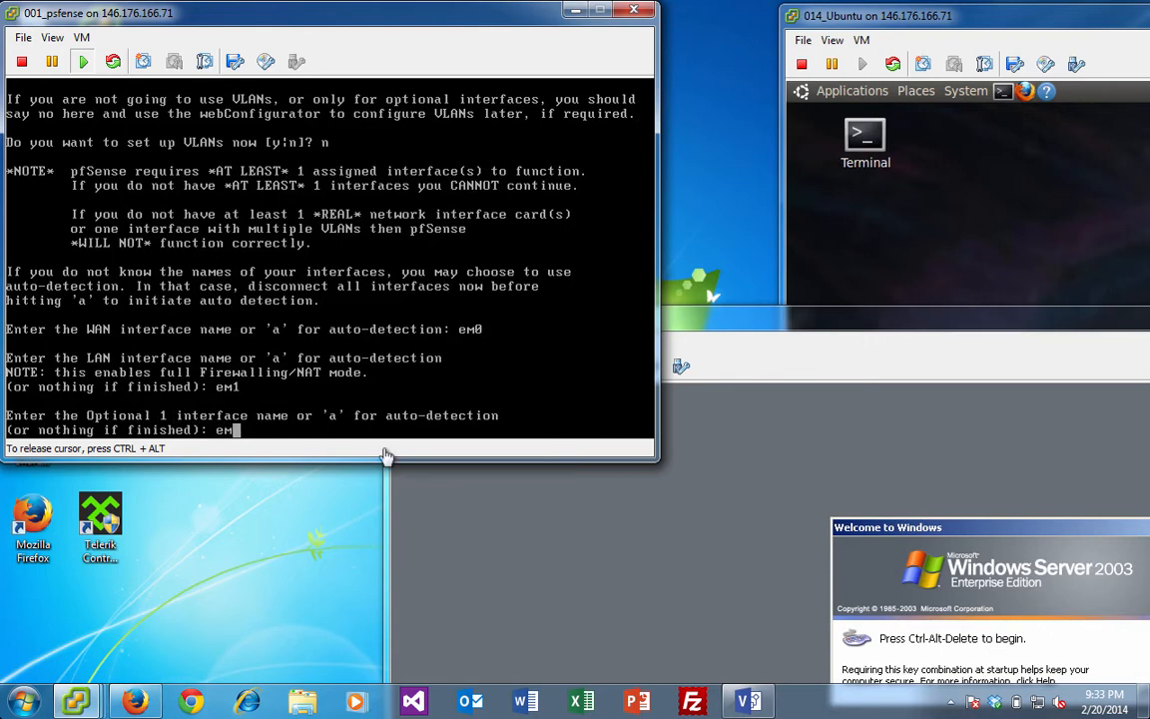
{"action": "key", "text": "Return"}
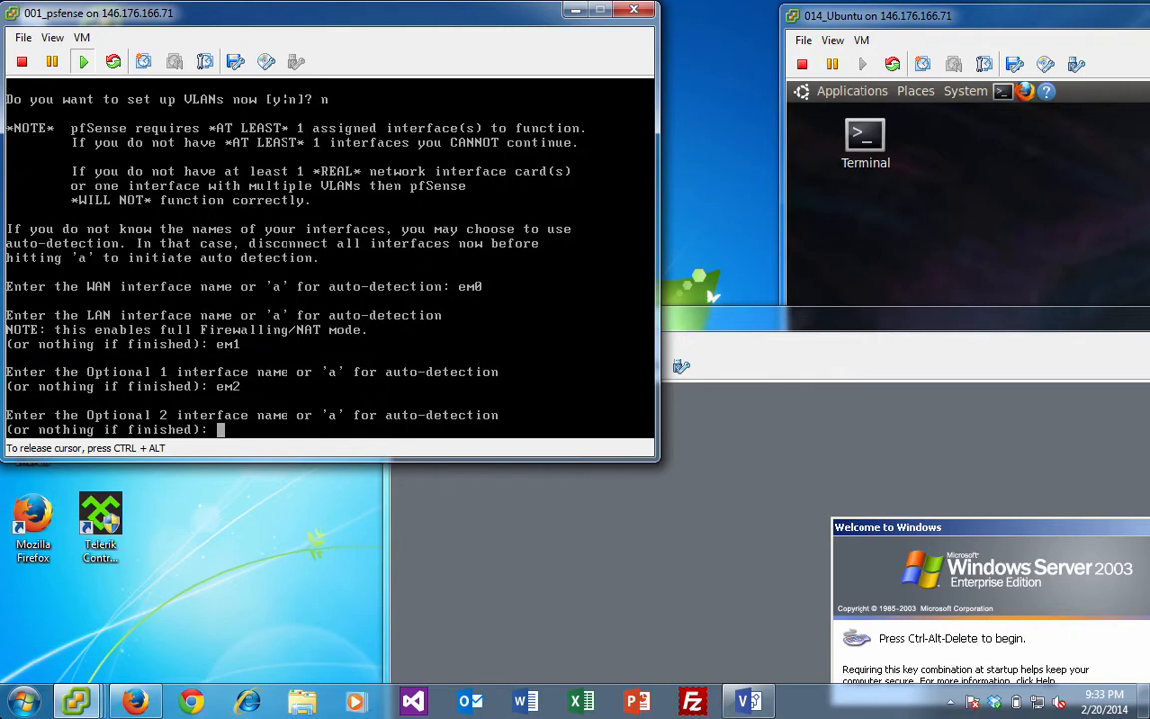
{"action": "key", "text": "Return"}
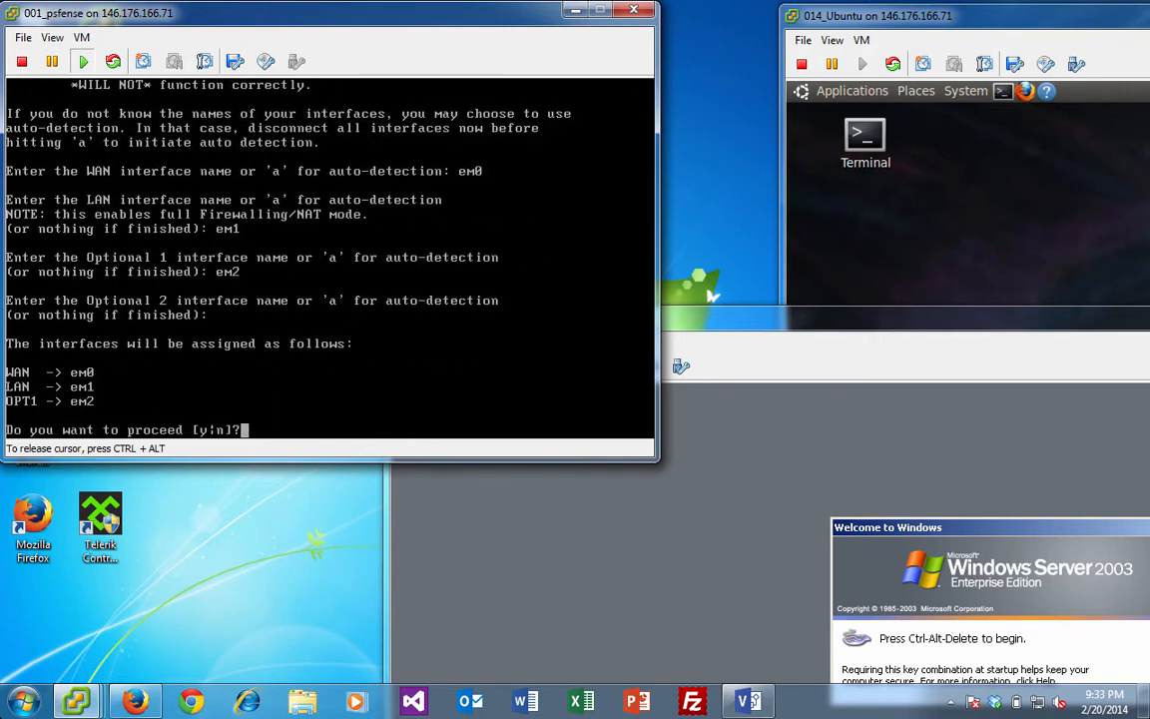
{"action": "key", "text": "Return"}
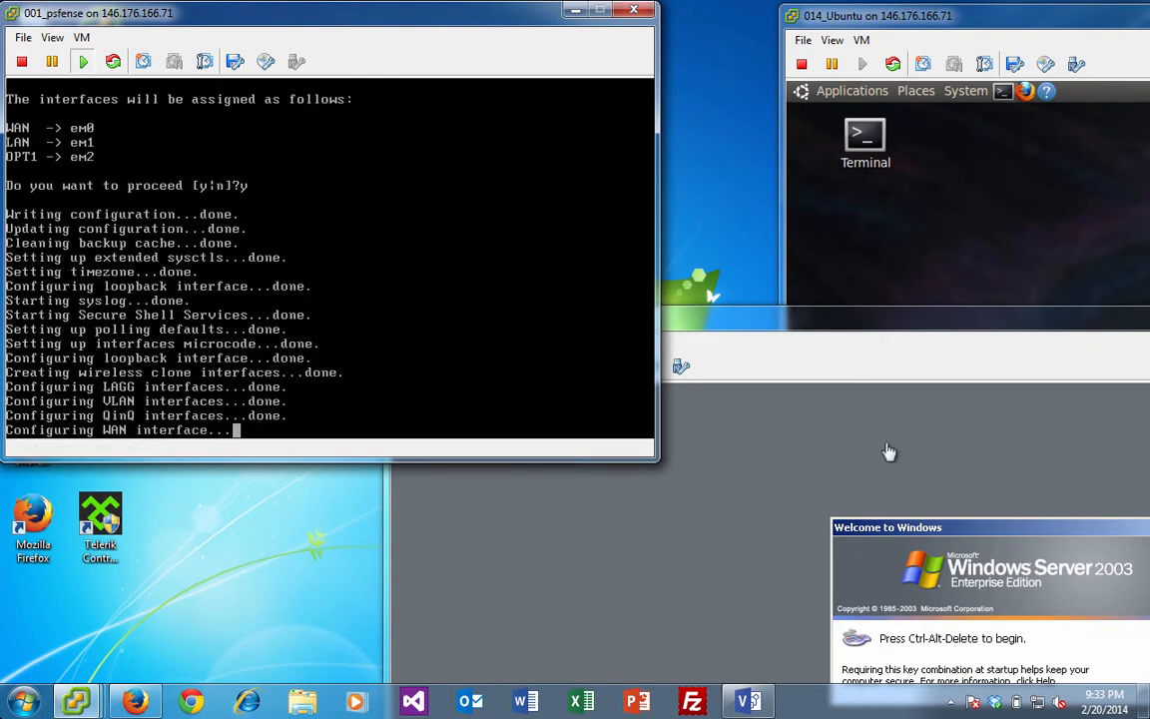
- Send Ctrl+Alt+Del to the win2003 VM and submit the Windows logon
{"action": "left_click", "coordinate": [841, 333]}
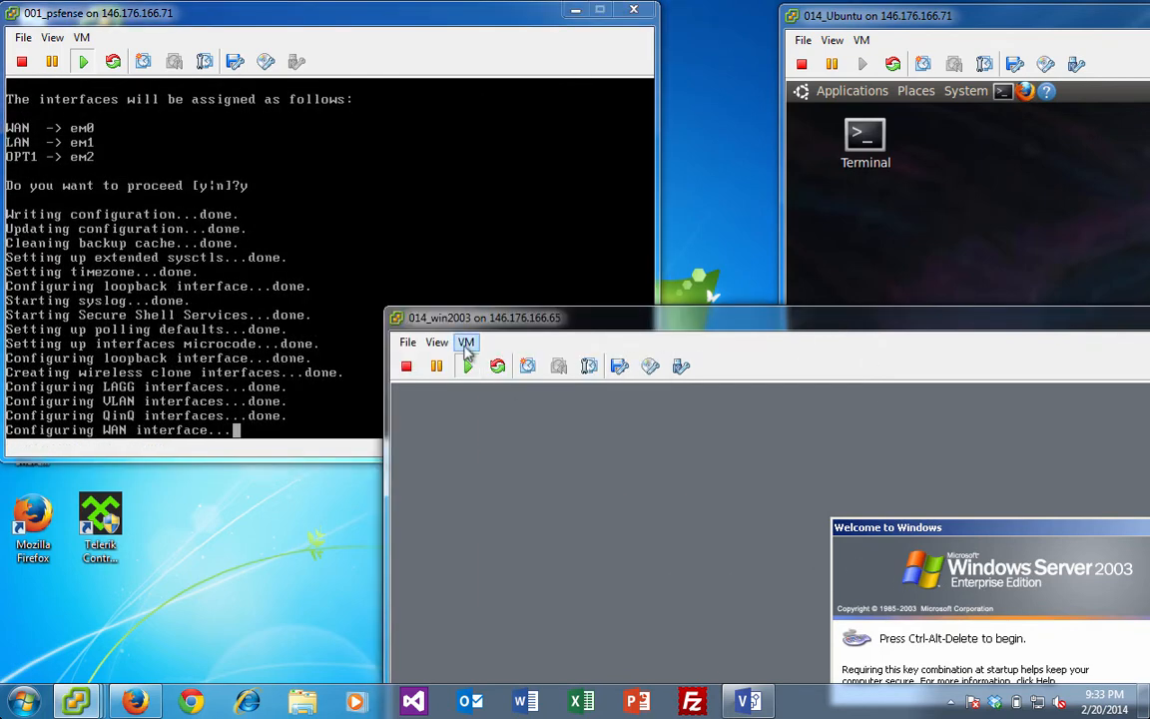
{"action": "left_click", "coordinate": [465, 343]}
{"action": "mouse_move", "coordinate": [513, 388]}
{"action": "mouse_move", "coordinate": [554, 346]}
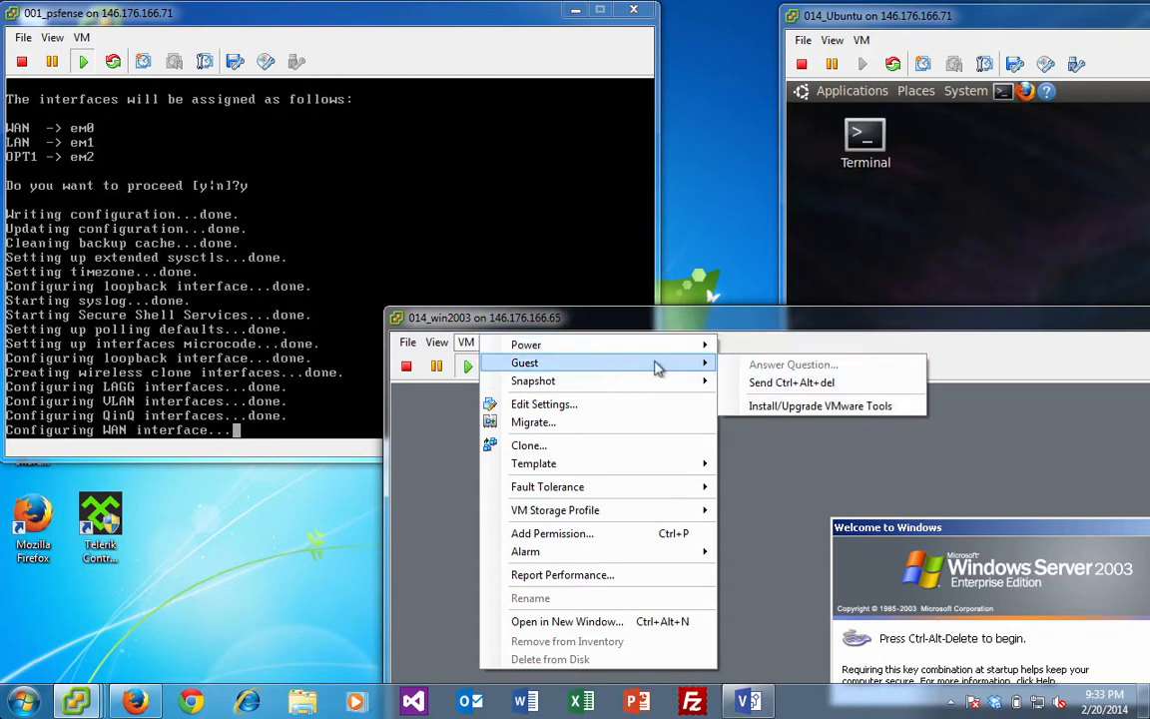
{"action": "left_click", "coordinate": [774, 380]}
{"action": "left_click_drag", "start_coordinate": [791, 319], "coordinate": [661, 50]}
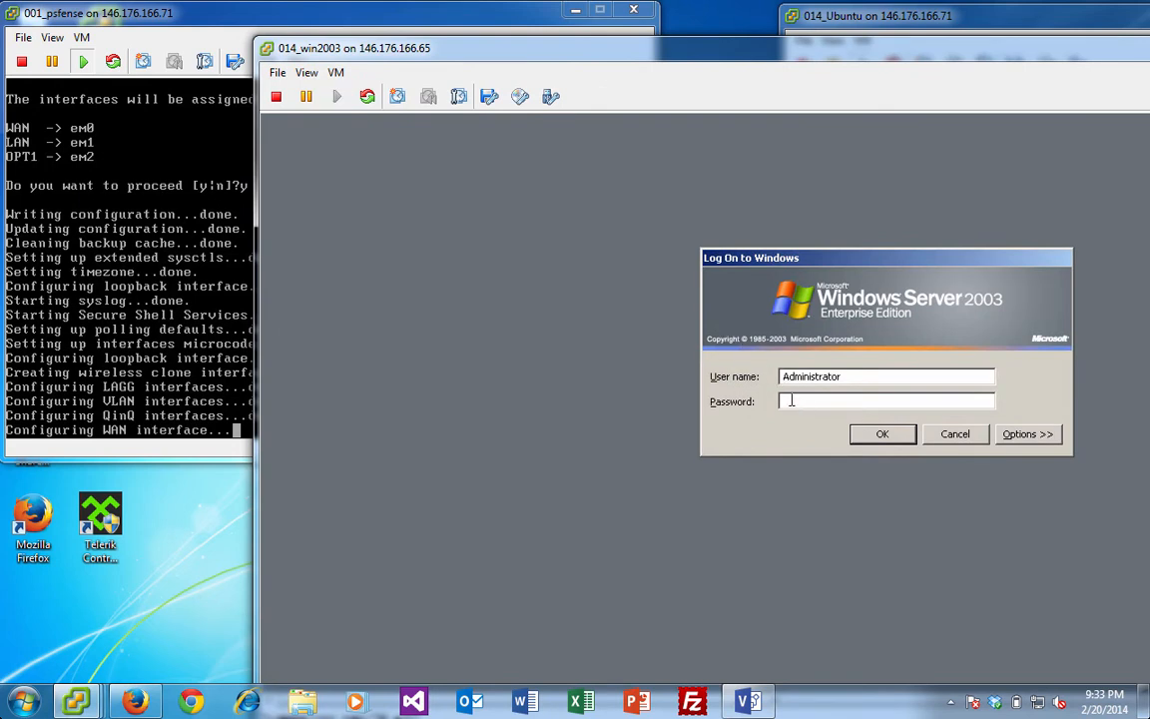
{"action": "left_click", "coordinate": [897, 437]}
- Record 'Other Failure: System Unresponsive' in the Shutdown Event Tracker and confirm
{"action": "left_click", "coordinate": [844, 313]}
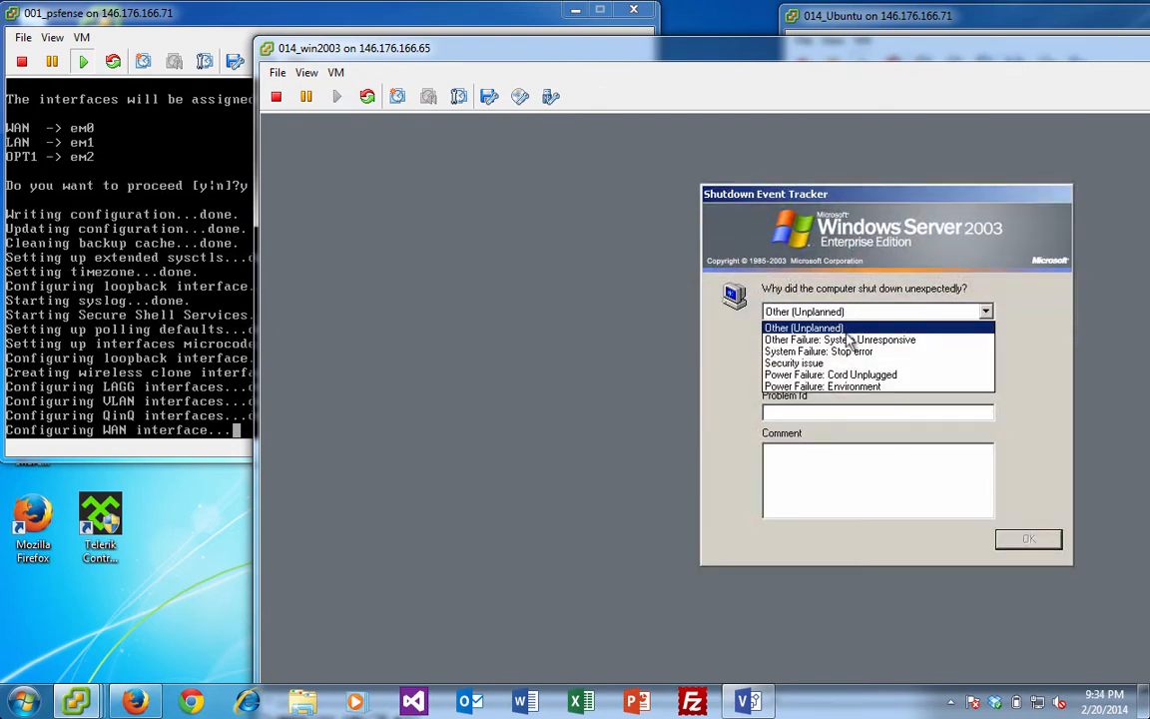
{"action": "left_click", "coordinate": [851, 326]}
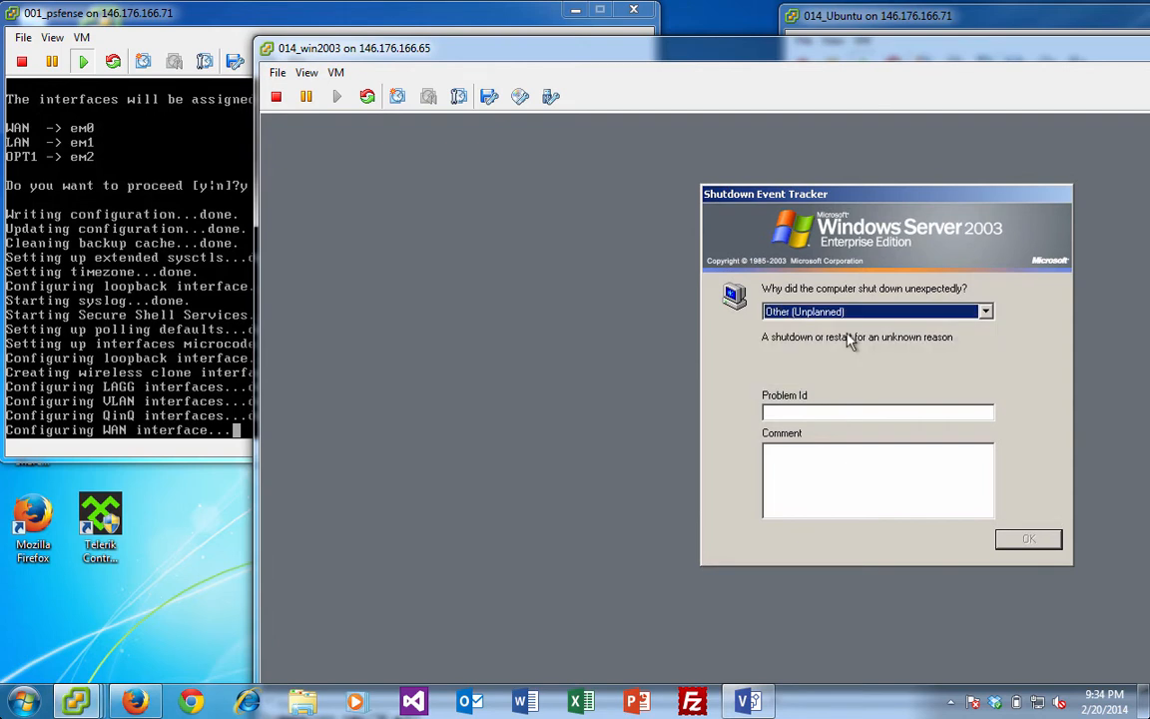
{"action": "left_click", "coordinate": [985, 314]}
{"action": "left_click", "coordinate": [904, 340]}
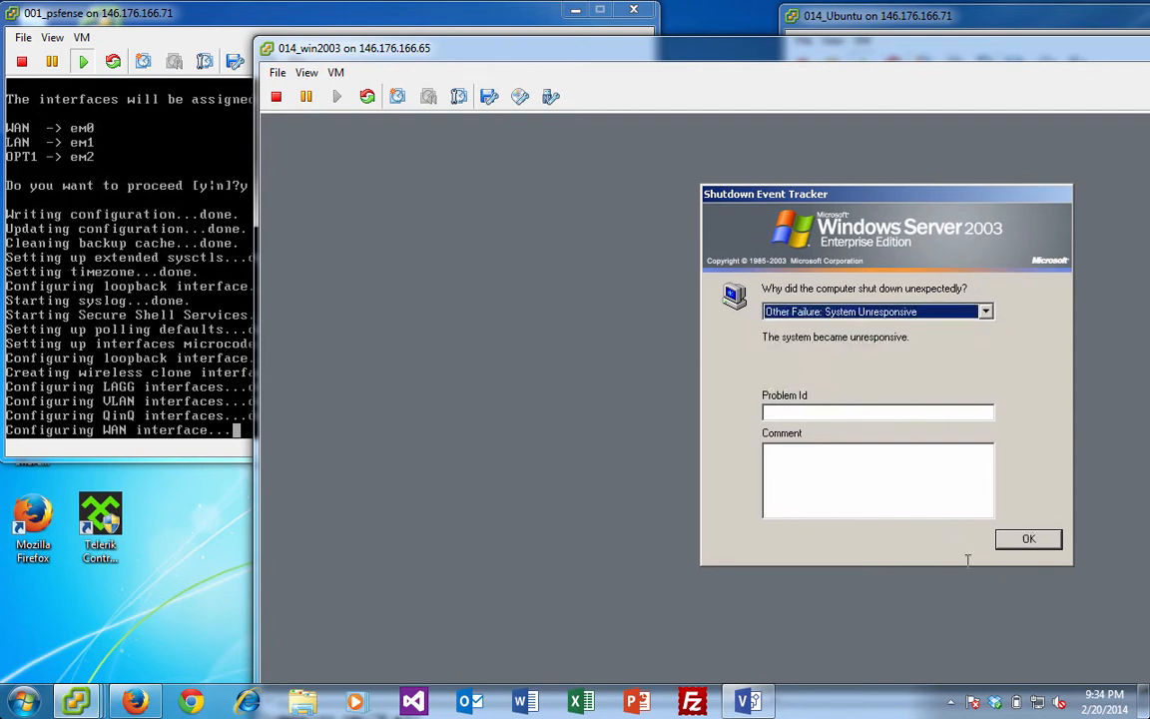
{"action": "left_click", "coordinate": [1019, 540]}
{"action": "left_click_drag", "start_coordinate": [732, 56], "coordinate": [754, 341]}
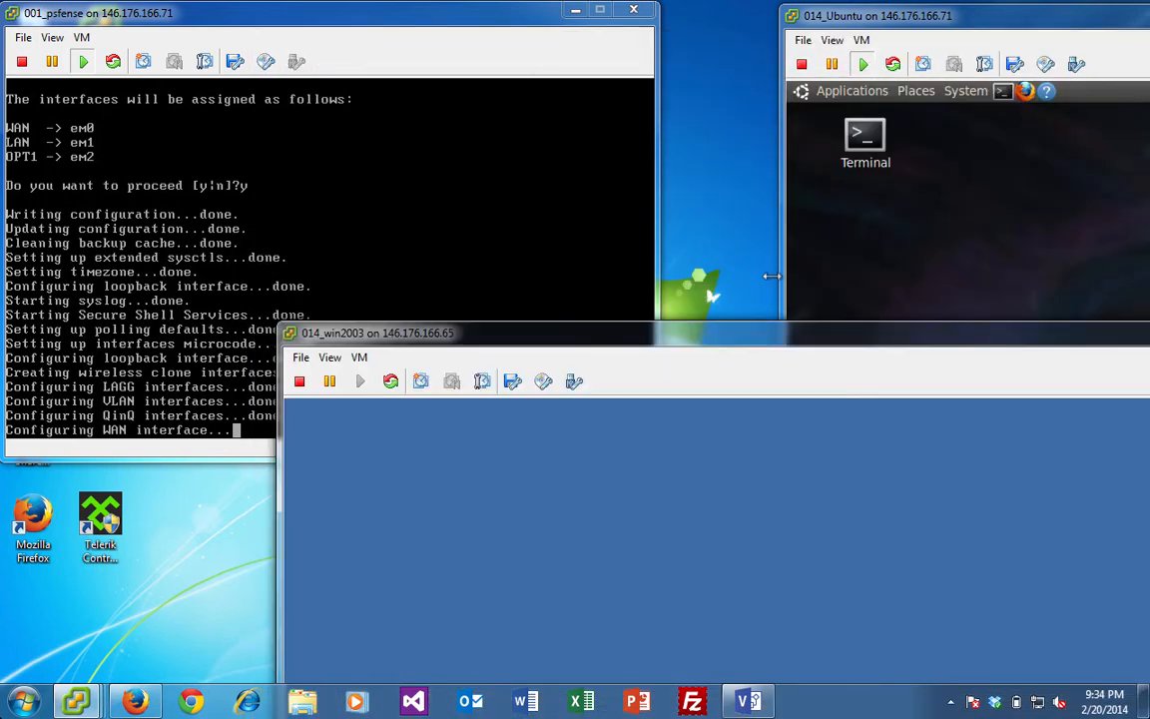
- Bring the Ubuntu terminal forward and run ifconfig to list network interfaces
{"action": "left_click", "coordinate": [1003, 98]}
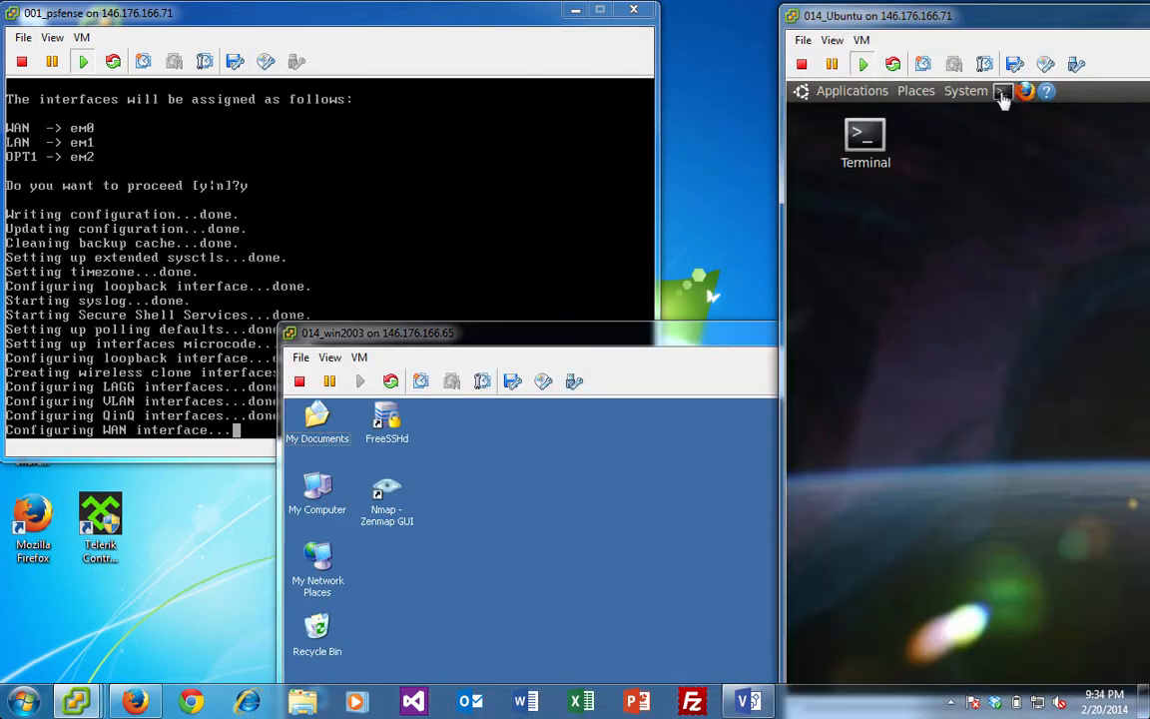
{"action": "left_click_drag", "start_coordinate": [995, 15], "coordinate": [673, 12]}
{"action": "left_click_drag", "start_coordinate": [676, 19], "coordinate": [572, 17]}
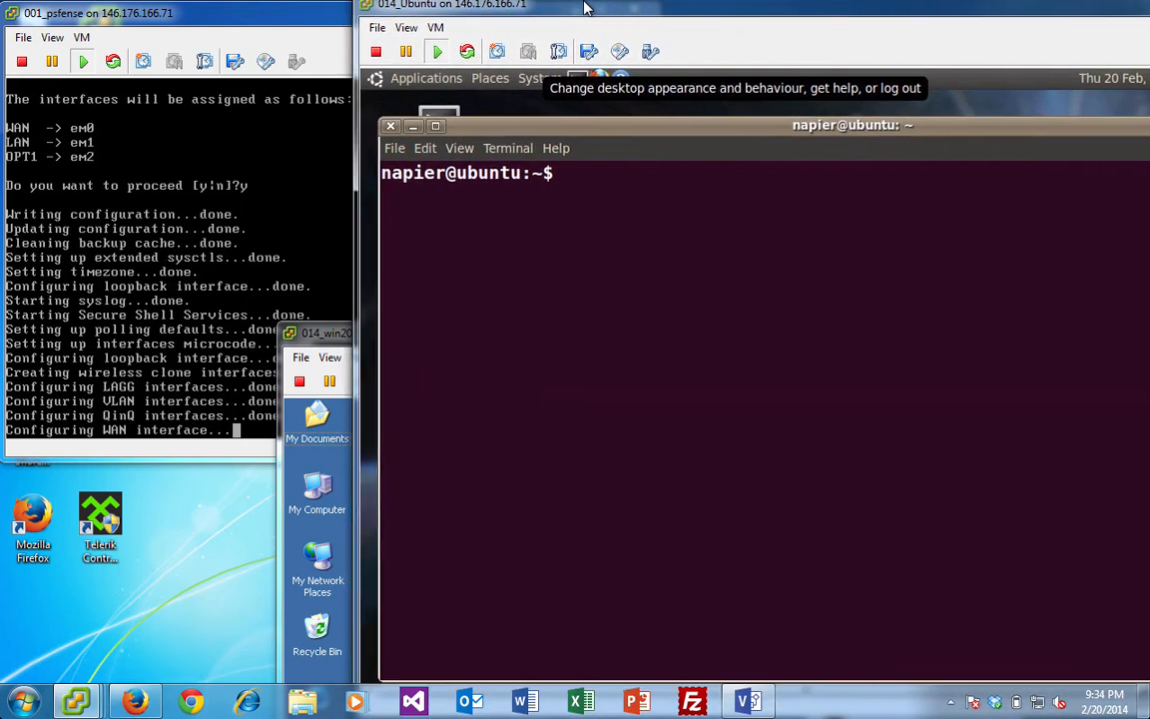
{"action": "left_click", "coordinate": [631, 204]}
{"action": "type", "text": "ifconfig"}
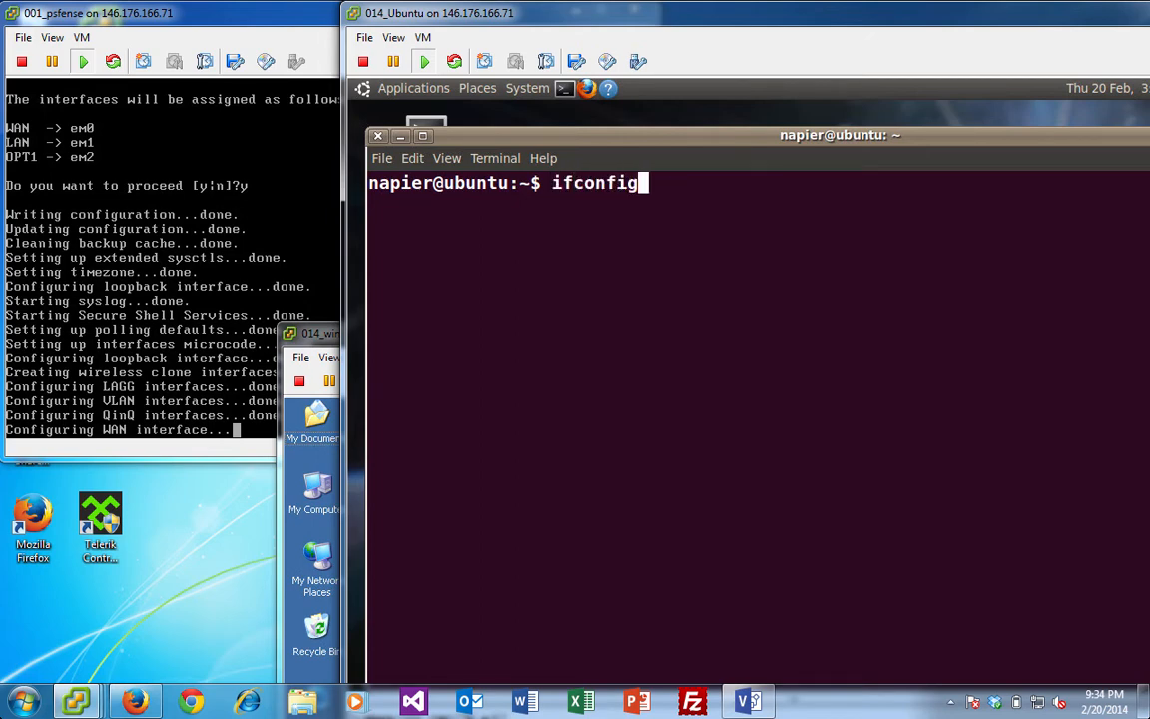
{"action": "key", "text": "Return"}
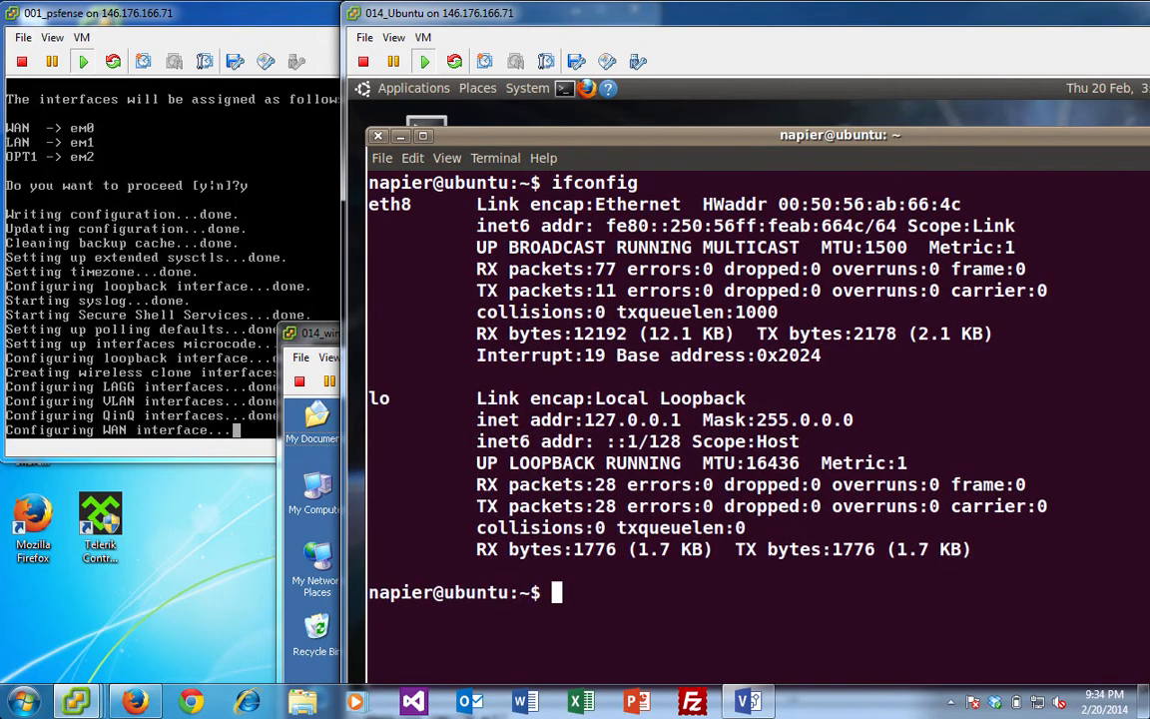
- Run 'sudo ifconfig eth8 192.168.1.2 netmask 255.255.255.0 up' with the sudo password
{"action": "type", "text": "ifconfig"}
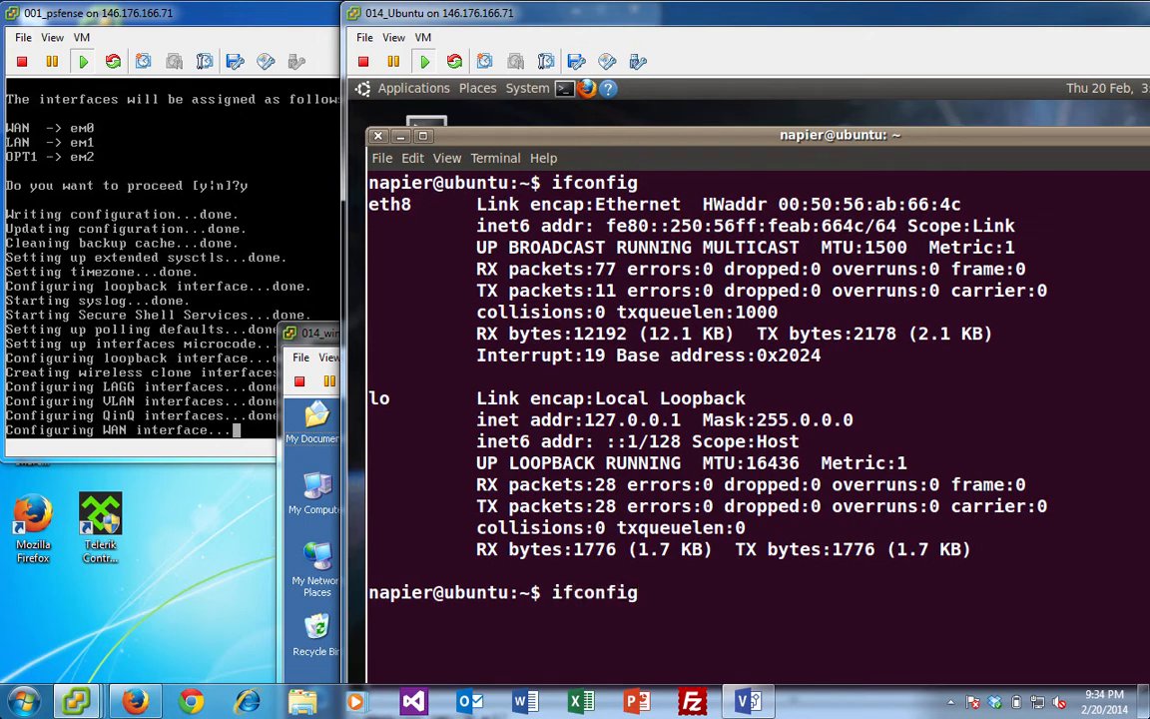
{"action": "key", "text": "BackSpace"}
{"action": "key", "text": "BackSpace"}
{"action": "key", "text": "BackSpace"}
{"action": "key", "text": "BackSpace"}
{"action": "key", "text": "BackSpace"}
{"action": "key", "text": "BackSpace"}
{"action": "key", "text": "BackSpace"}
{"action": "key", "text": "BackSpace"}
{"action": "key", "text": "BackSpace"}
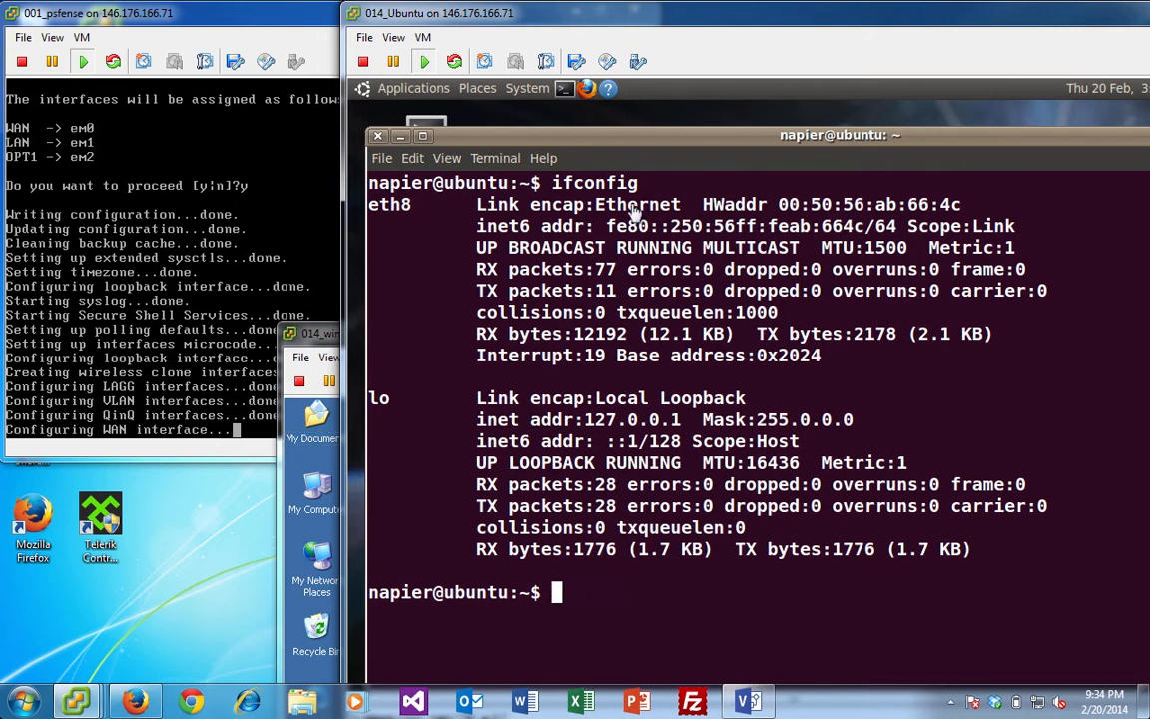
{"action": "type", "text": "sudo i"}
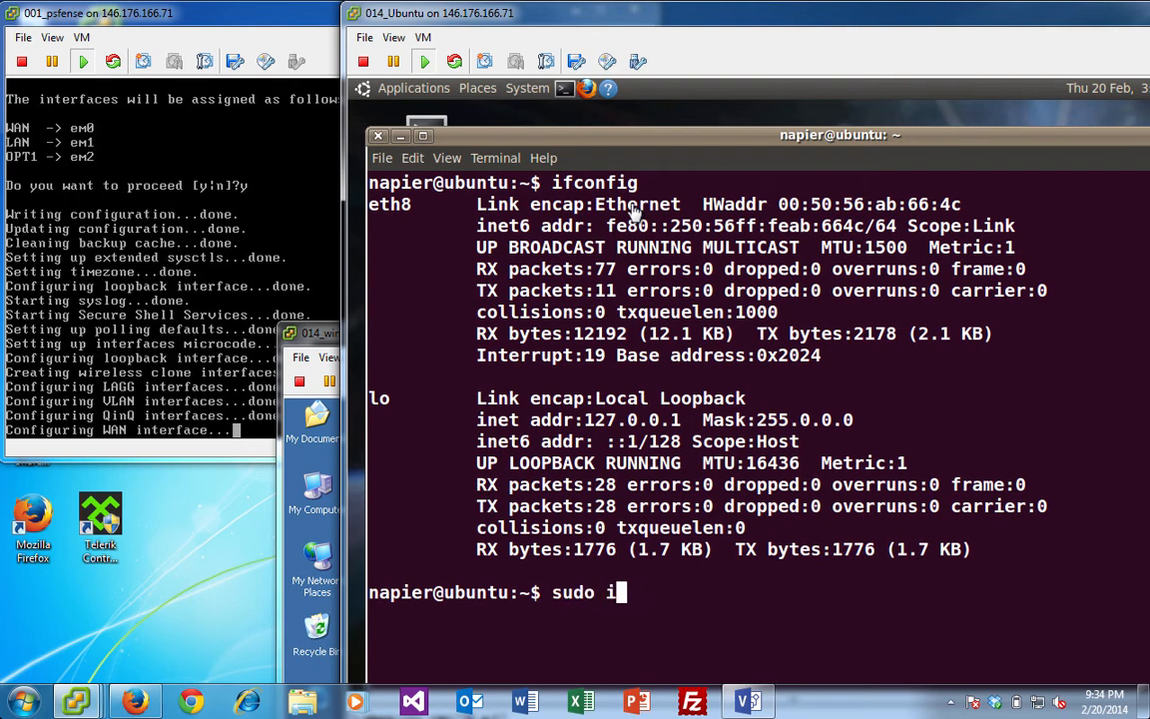
{"action": "type", "text": "fconfig eth"}
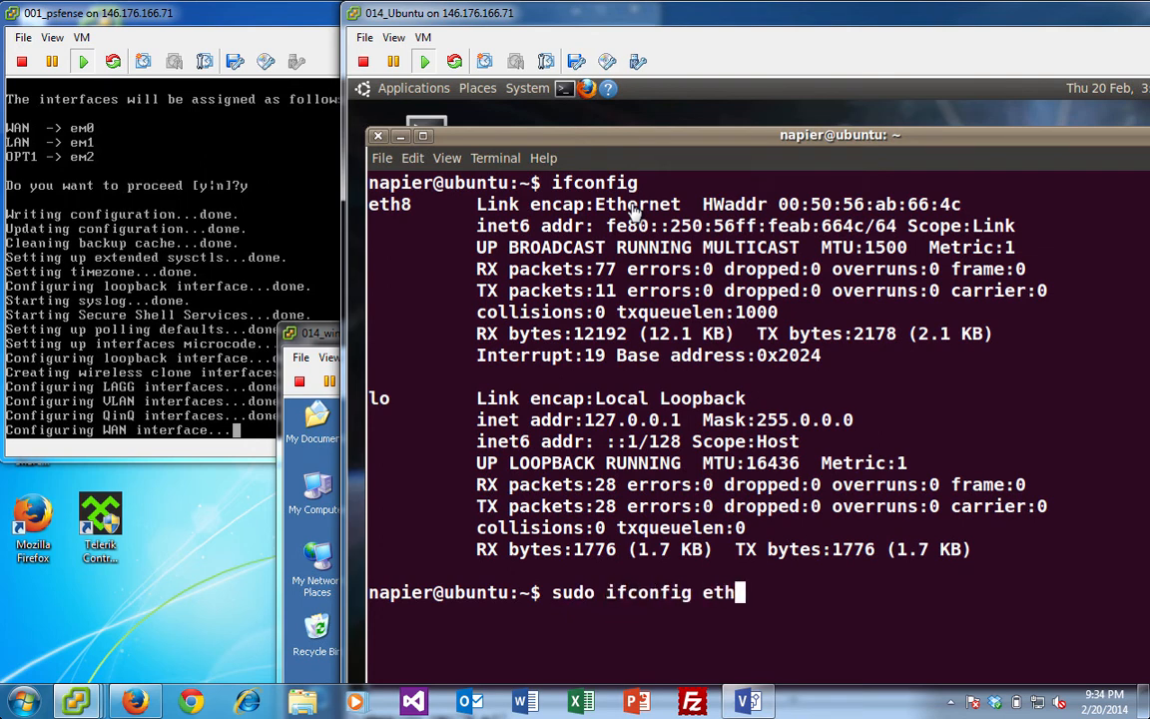
{"action": "type", "text": "8 10"}
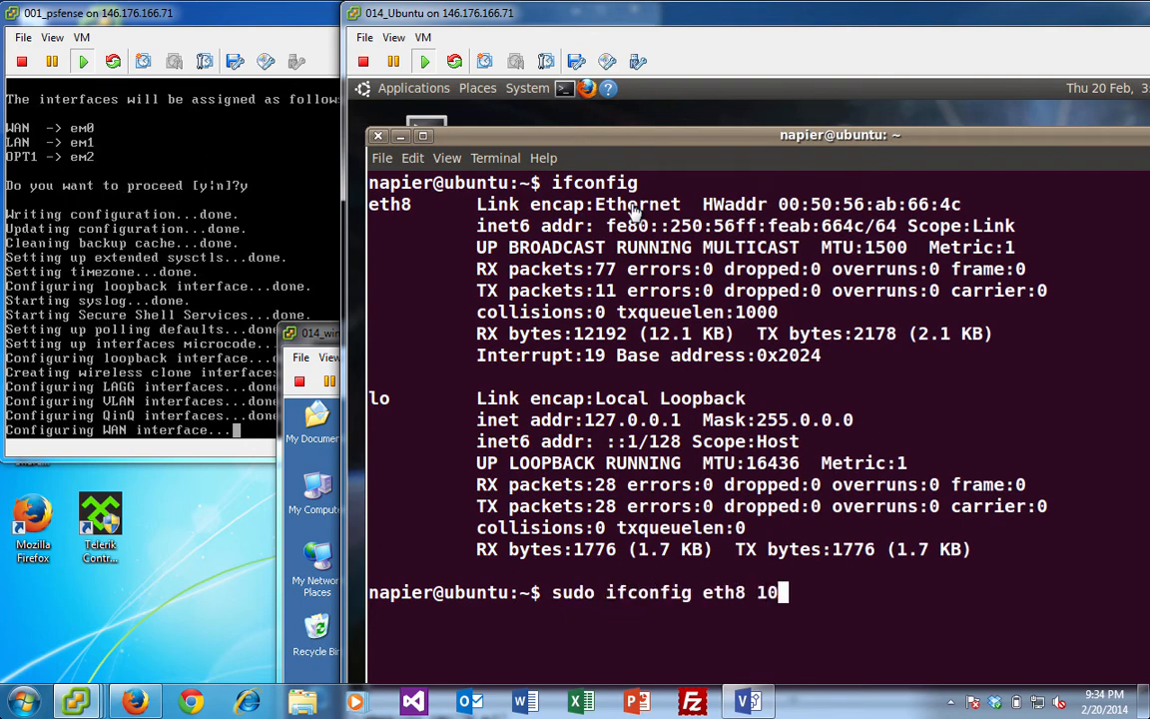
{"action": "key", "text": "BackSpace"}
{"action": "key", "text": "BackSpace"}
{"action": "key", "text": "BackSpace"}
{"action": "type", "text": "92.168."}
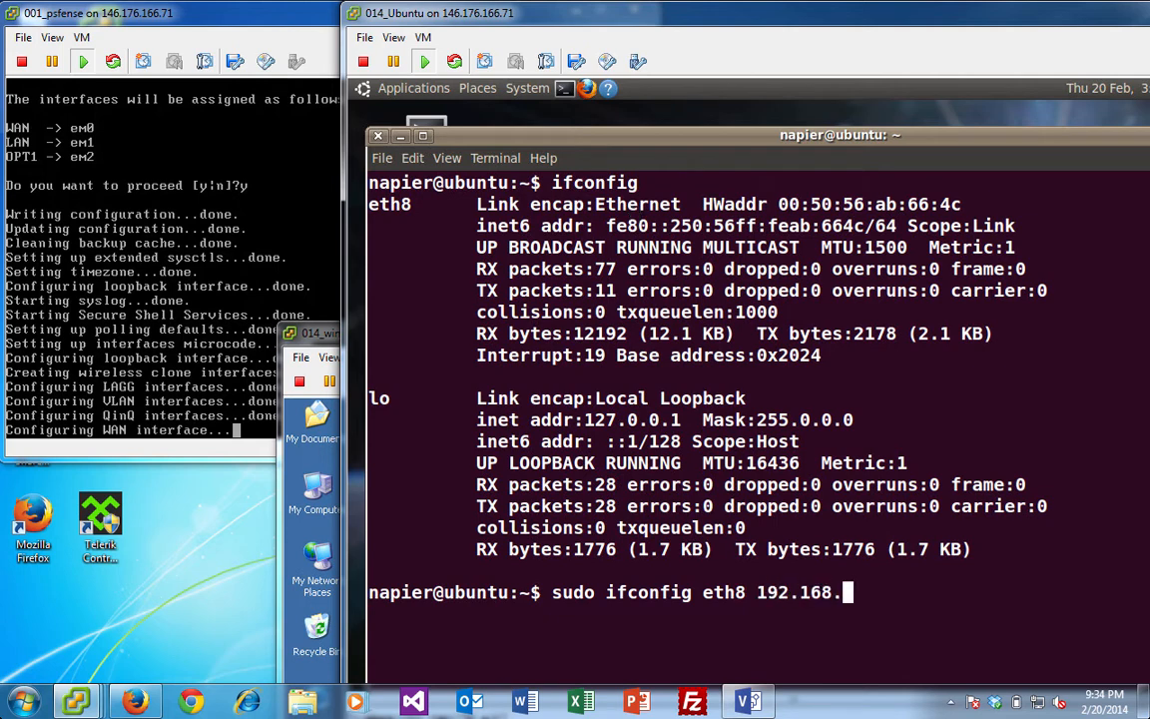
{"action": "type", "text": "1.2 netmas"}
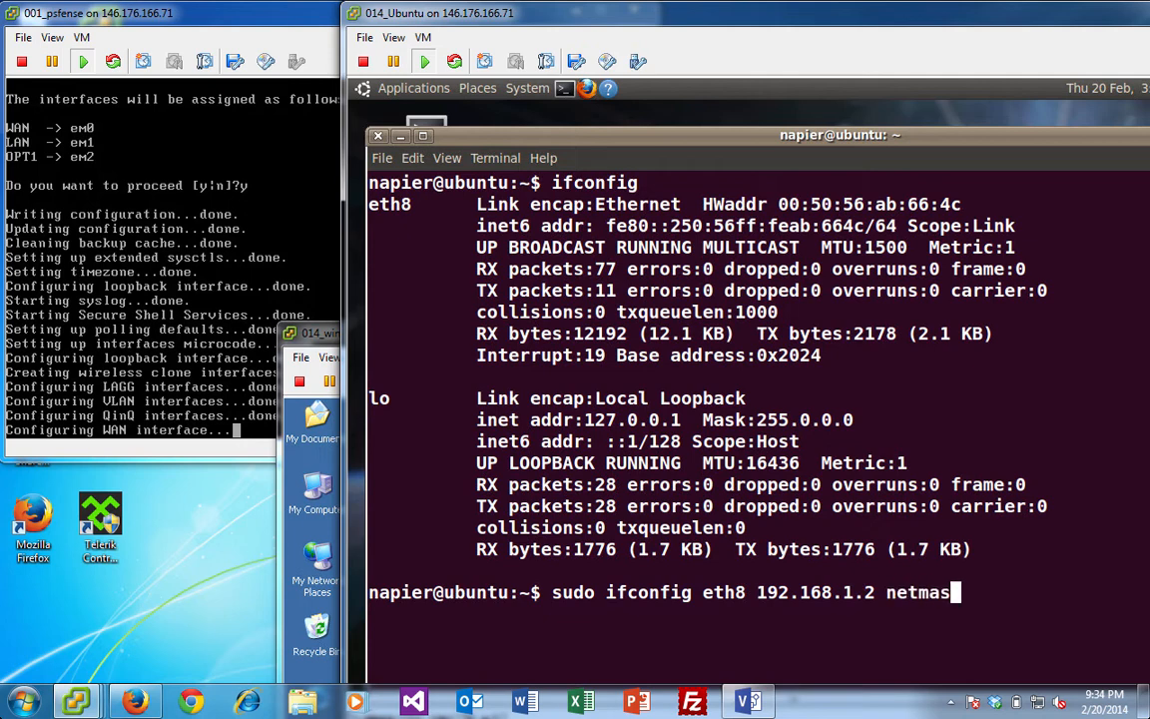
{"action": "type", "text": "k 255.25"}
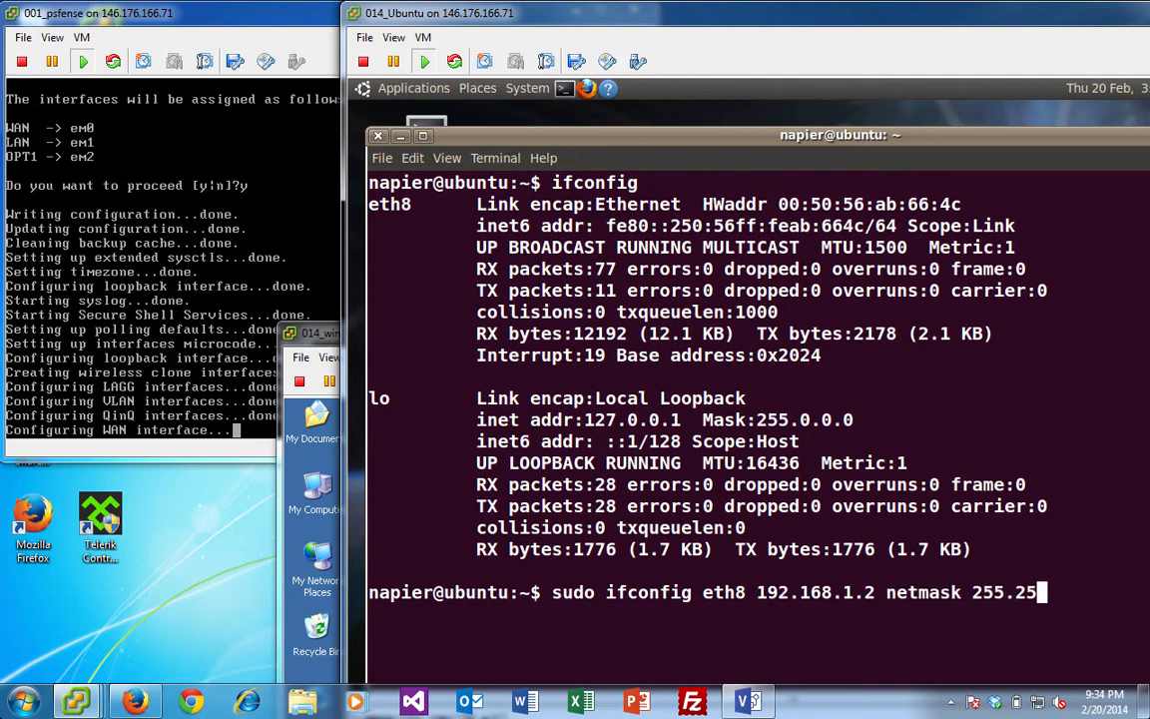
{"action": "type", "text": "5.255.0 up"}
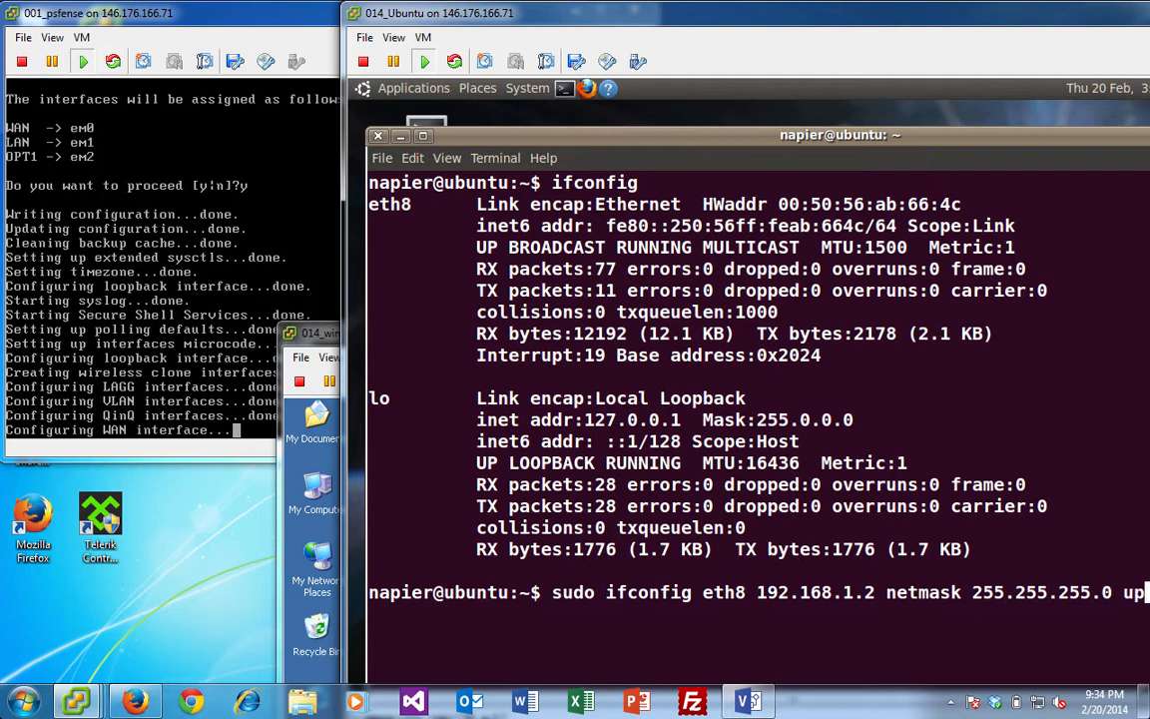
{"action": "key", "text": "Return"}
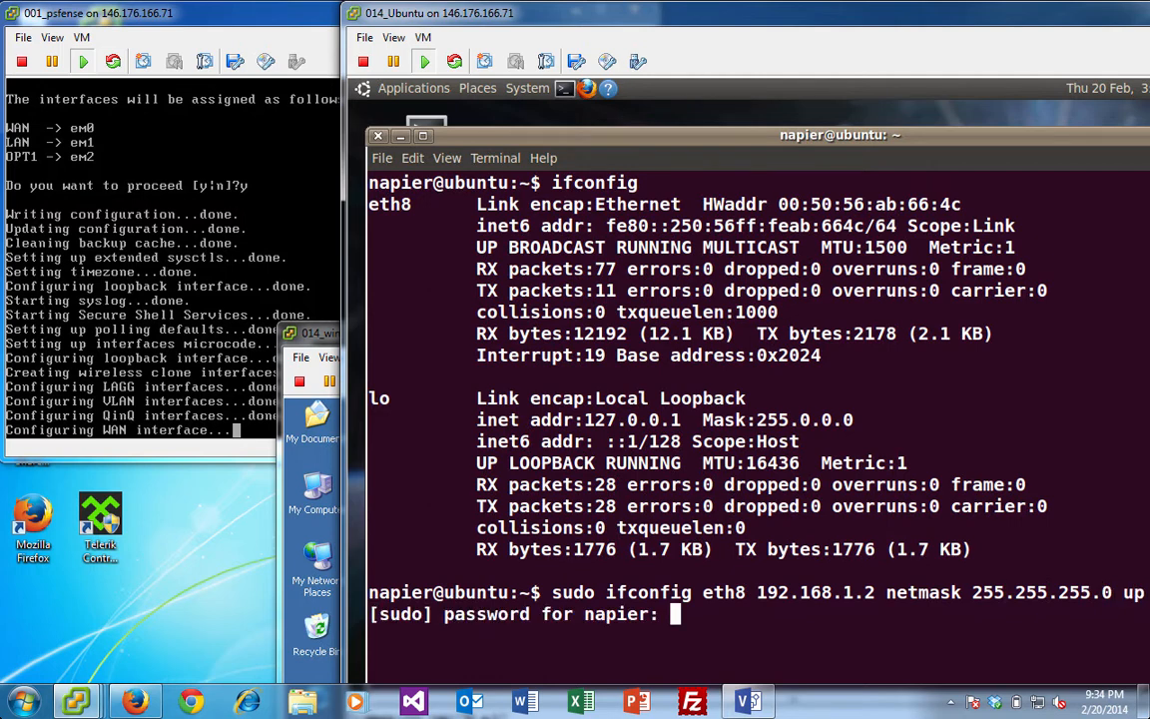
{"action": "key", "text": "Return"}
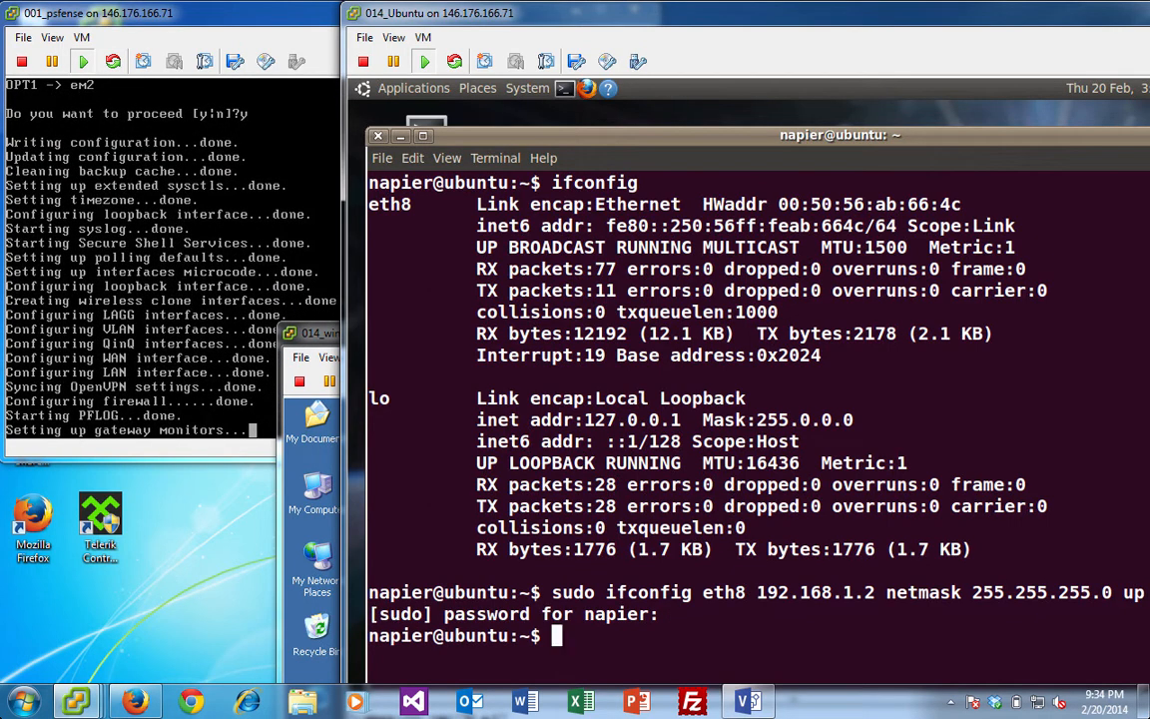
- Run 'sudo route add default gw 192.168.1.1', then verify it with 'route'
{"action": "type", "text": "sudo"}
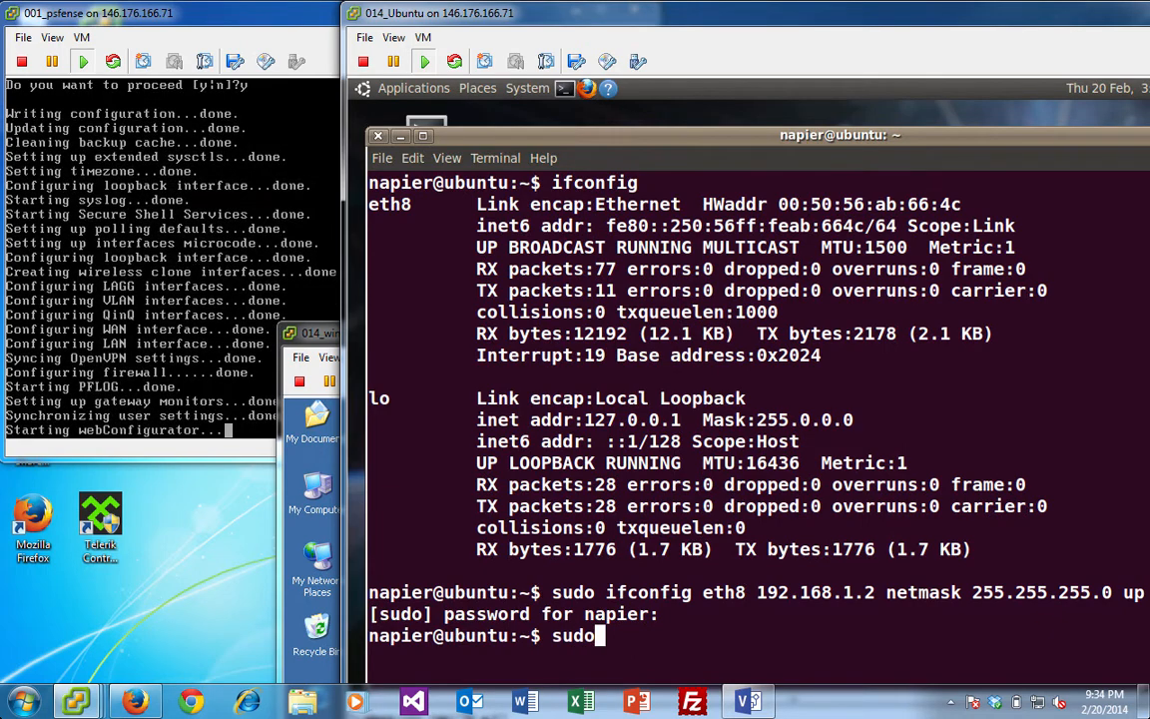
{"action": "type", "text": " route "}
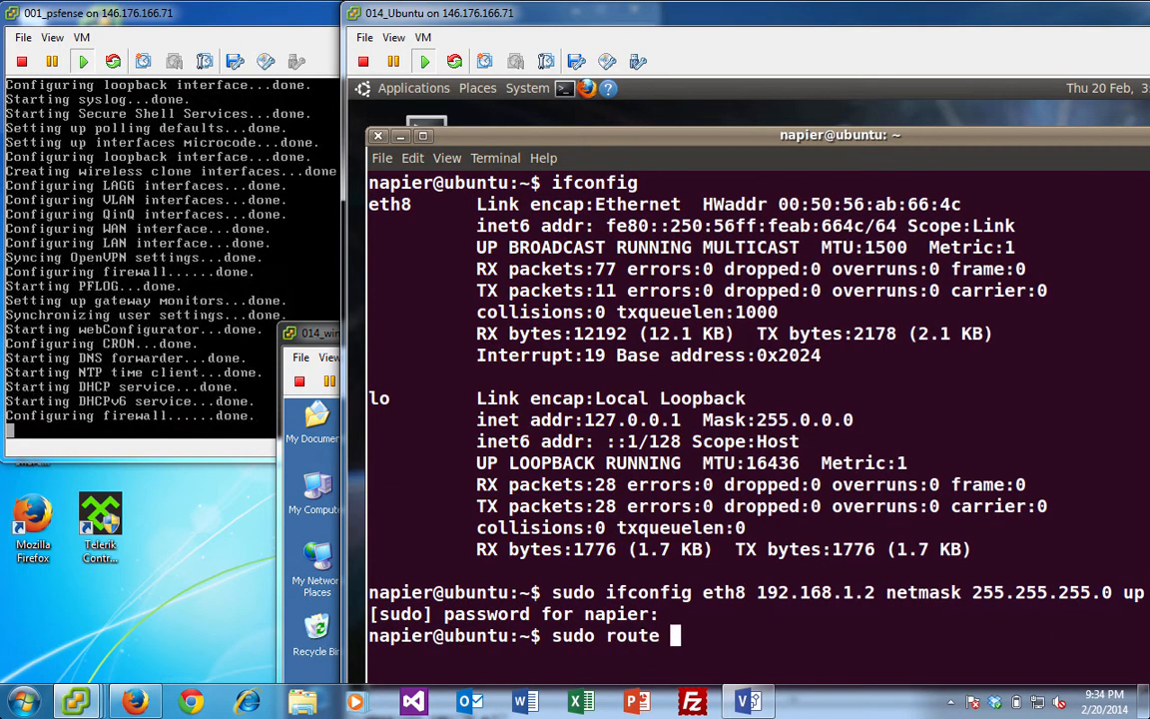
{"action": "type", "text": "add"}
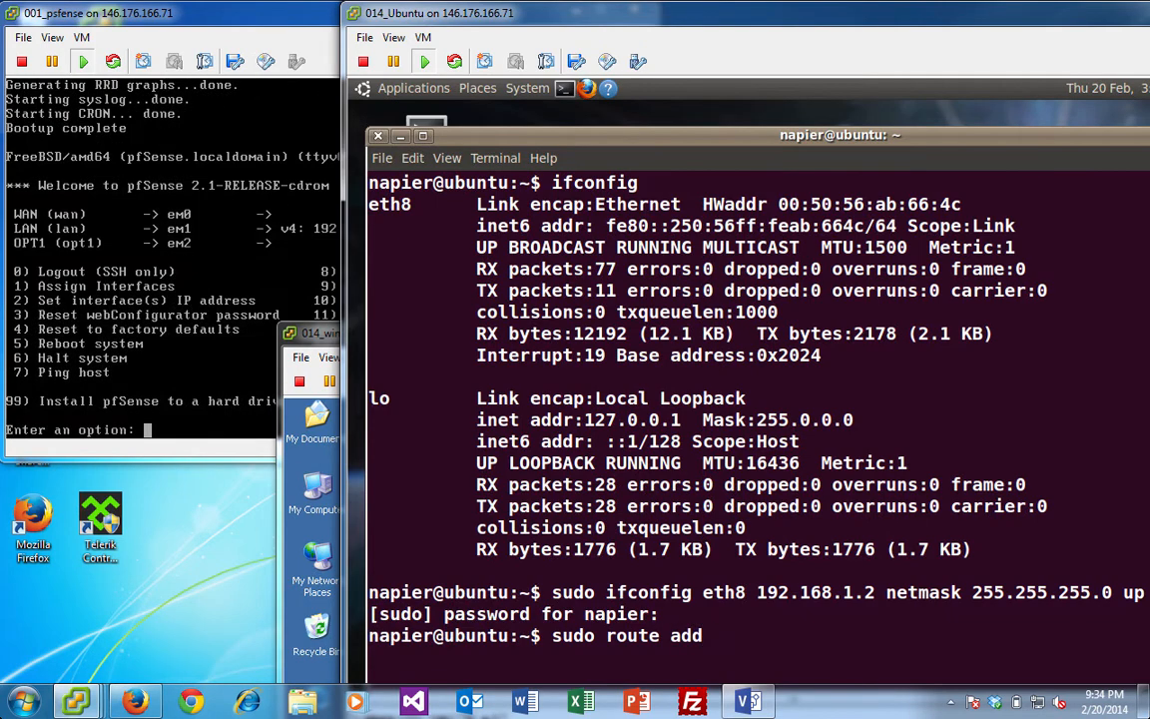
{"action": "type", "text": " default g"}
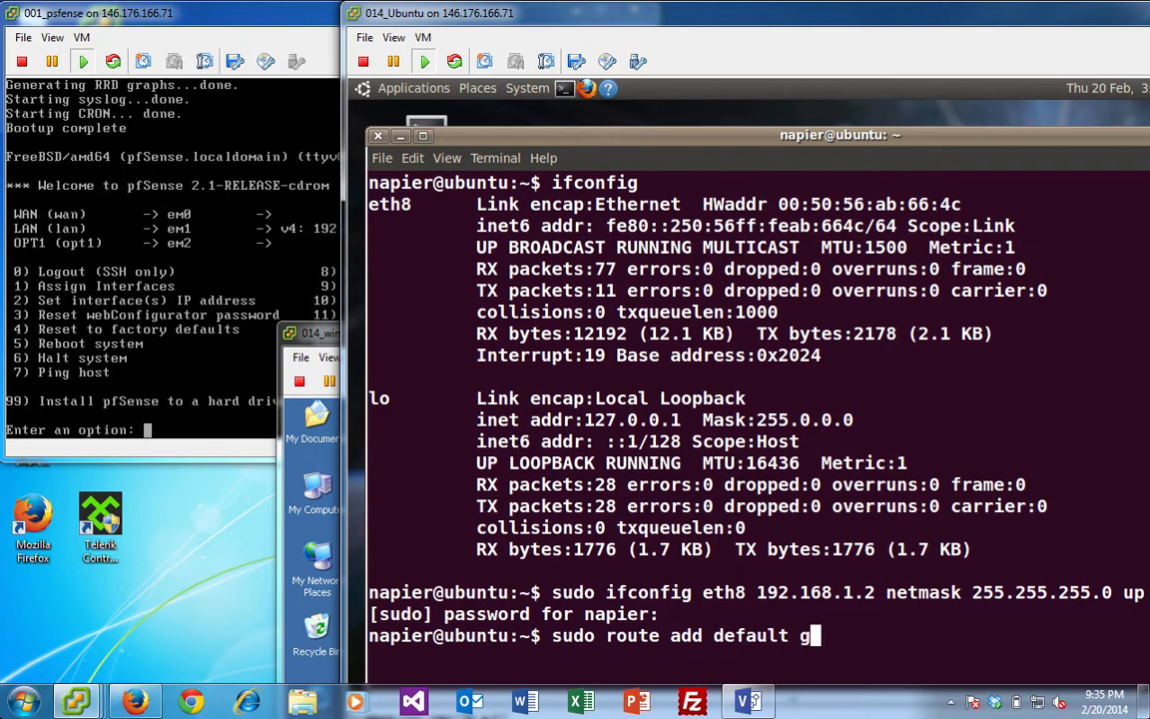
{"action": "type", "text": "w 192."}
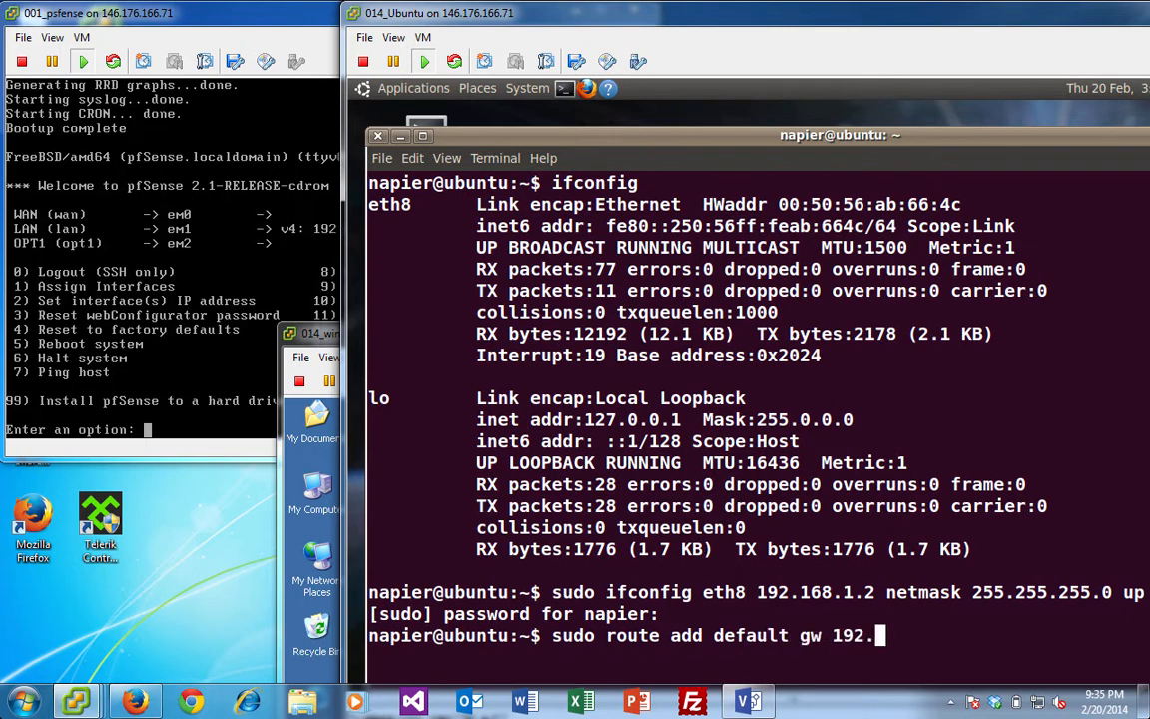
{"action": "type", "text": "168.1.1."}
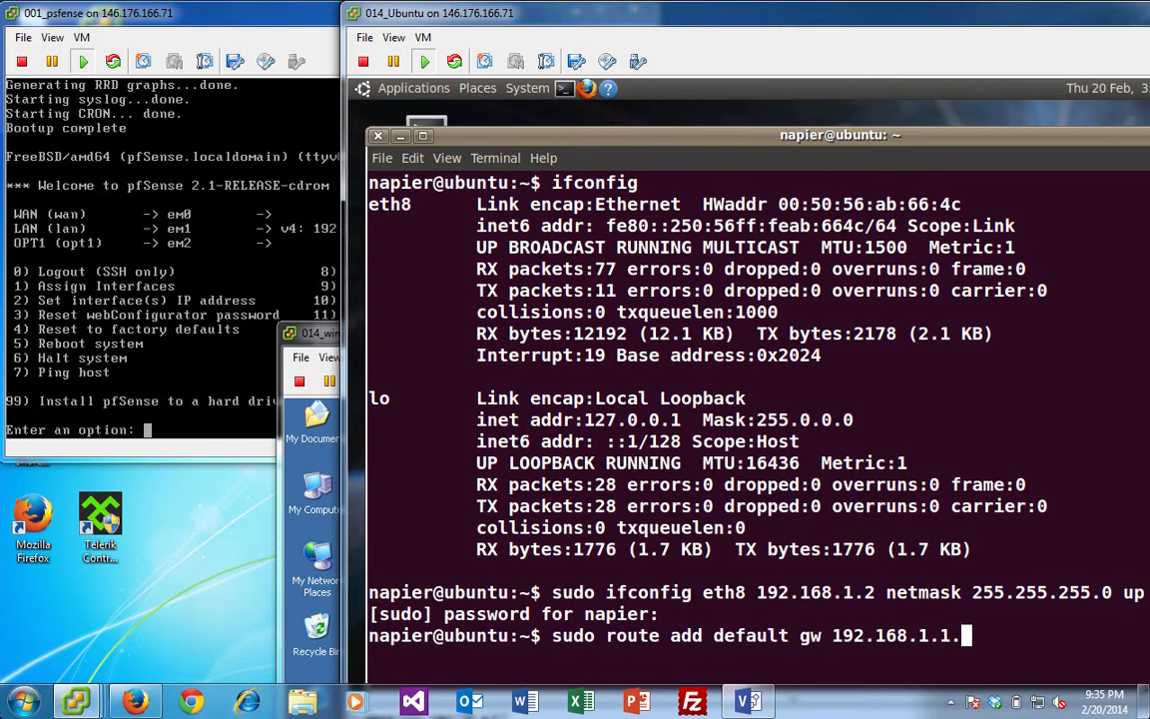
{"action": "key", "text": "BackSpace"}
{"action": "key", "text": "Return"}
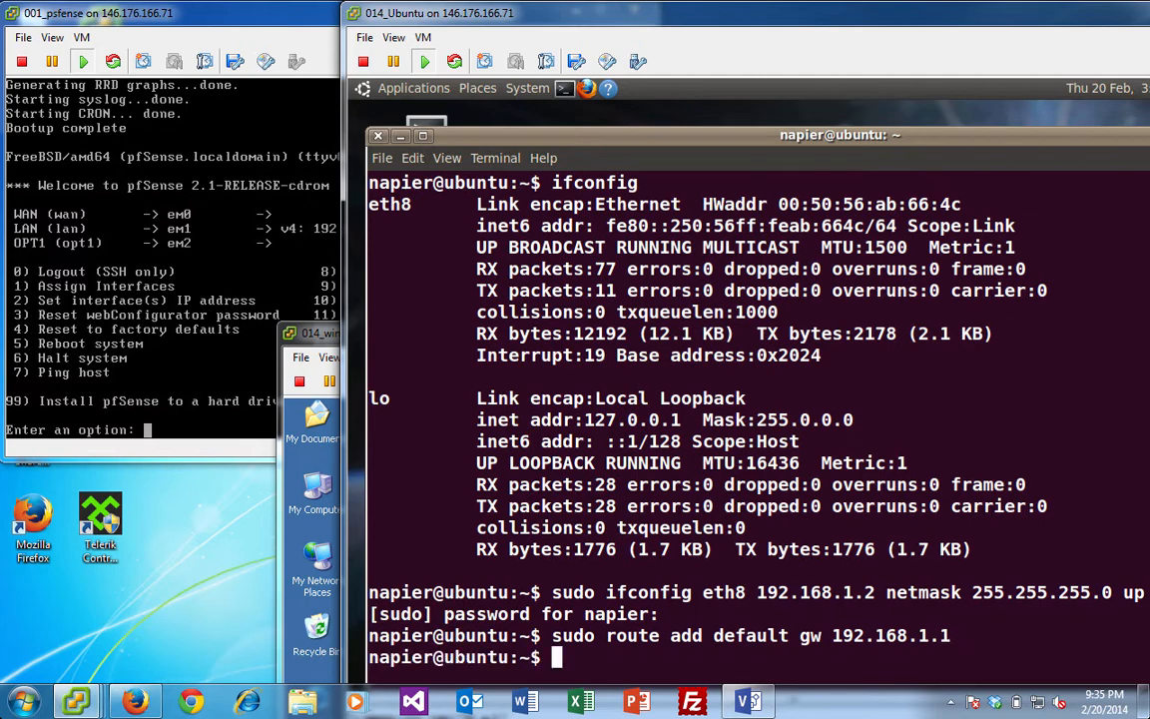
{"action": "type", "text": "route"}
{"action": "key", "text": "Return"}
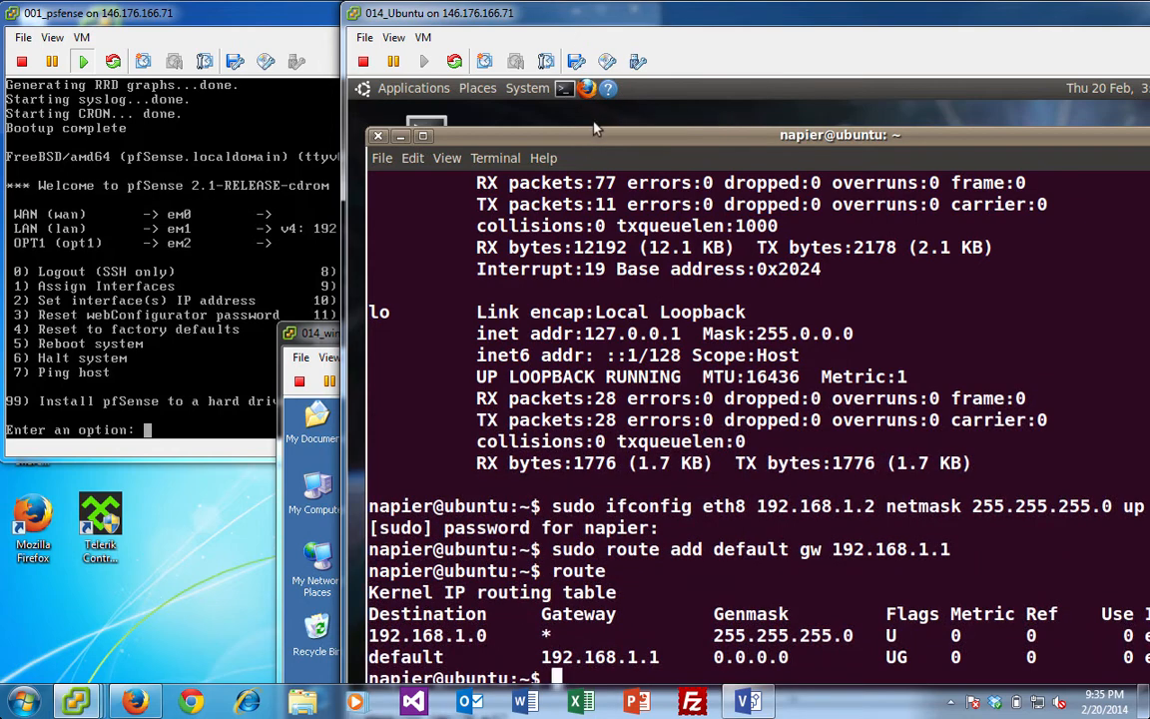
{"action": "left_click_drag", "start_coordinate": [559, 128], "coordinate": [616, 95]}
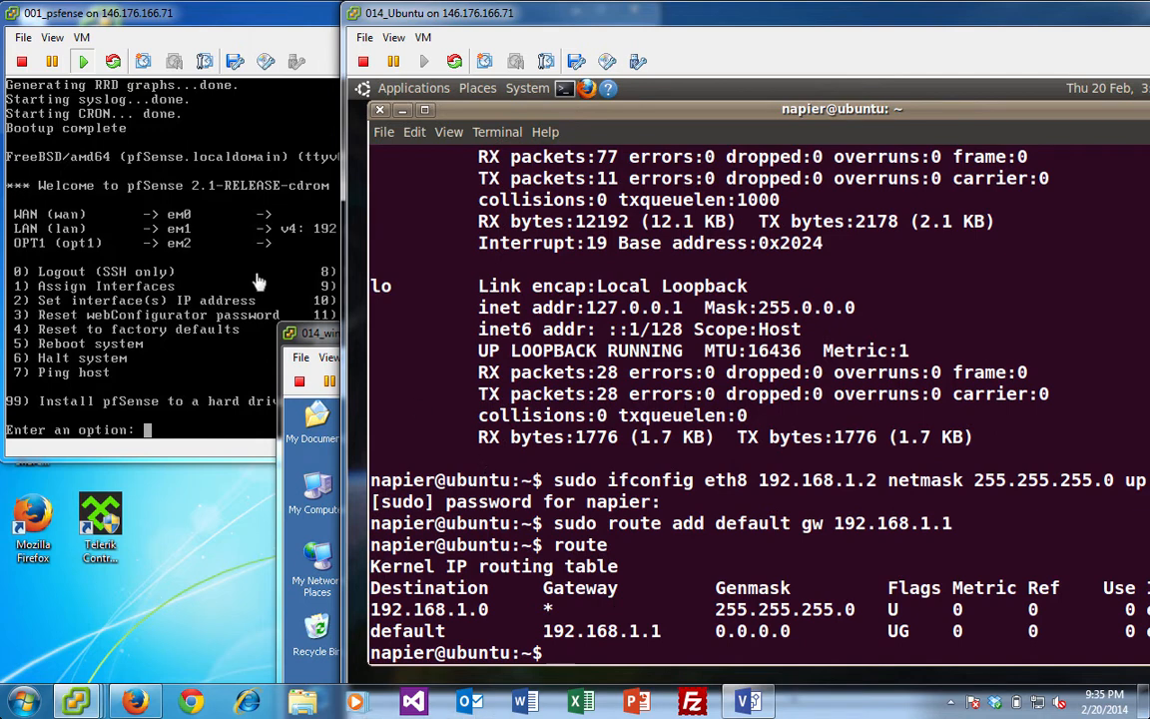
- Bring the pfSense console to the front to show its main menu with LAN em1 at 192.168.1.1/24
{"action": "left_click", "coordinate": [198, 322]}
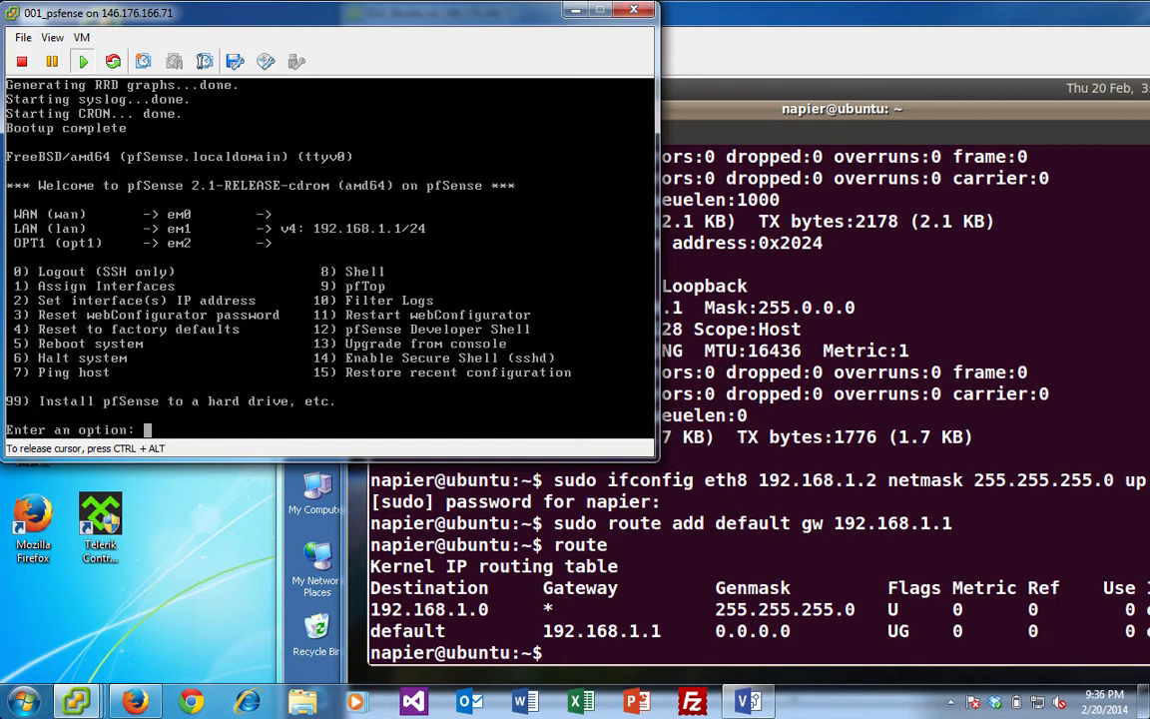
- Assign the LAN interface the address 192.168.1.1 with a 24-bit subnet
{"action": "type", "text": "2"}
{"action": "key", "text": "Return"}
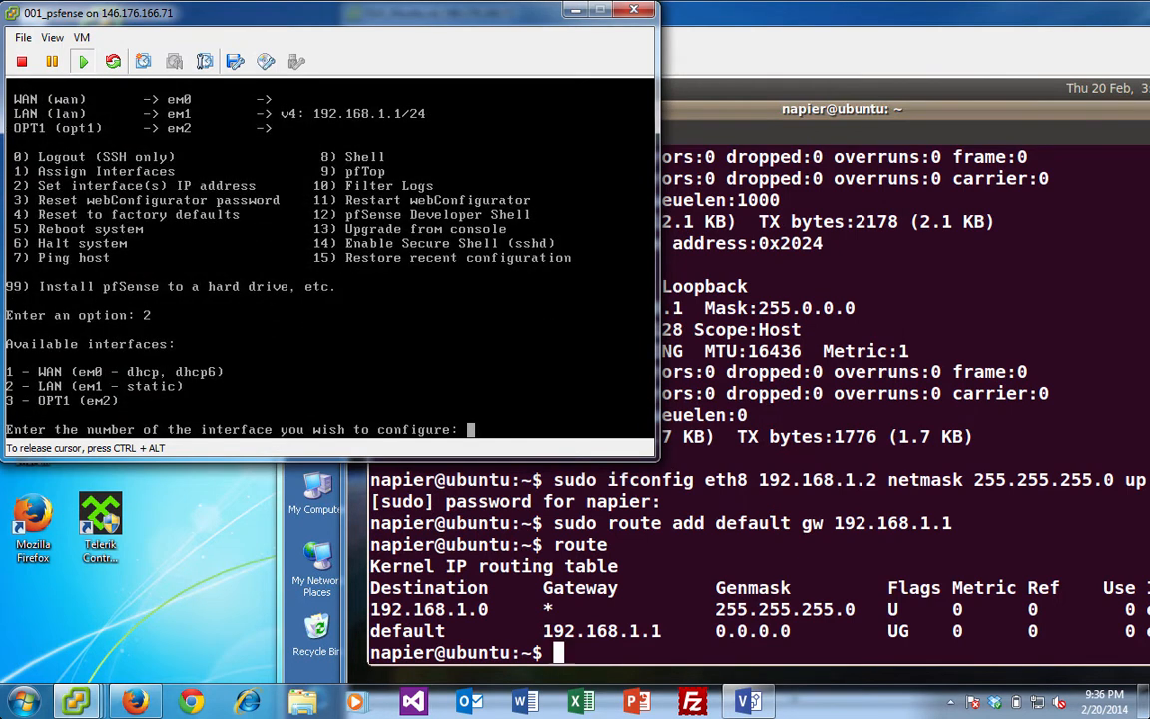
{"action": "type", "text": "2"}
{"action": "key", "text": "Return"}
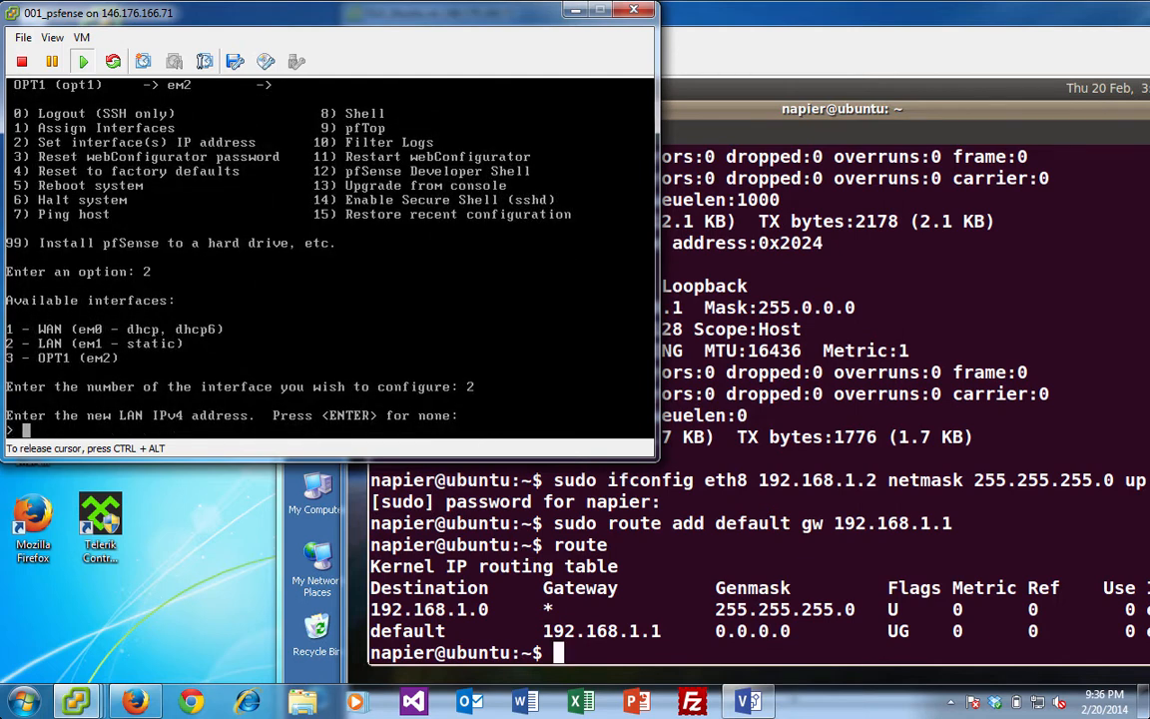
{"action": "type", "text": "192.168.1.1"}
{"action": "key", "text": "Return"}
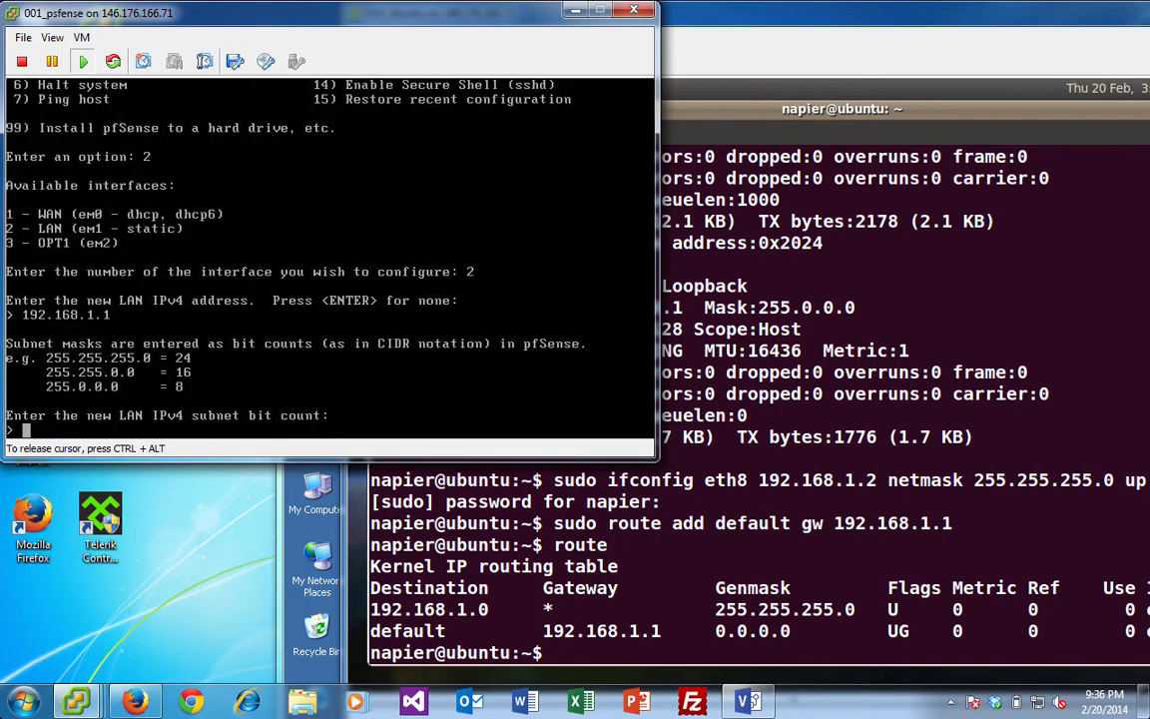
{"action": "type", "text": "24"}
{"action": "key", "text": "Return"}
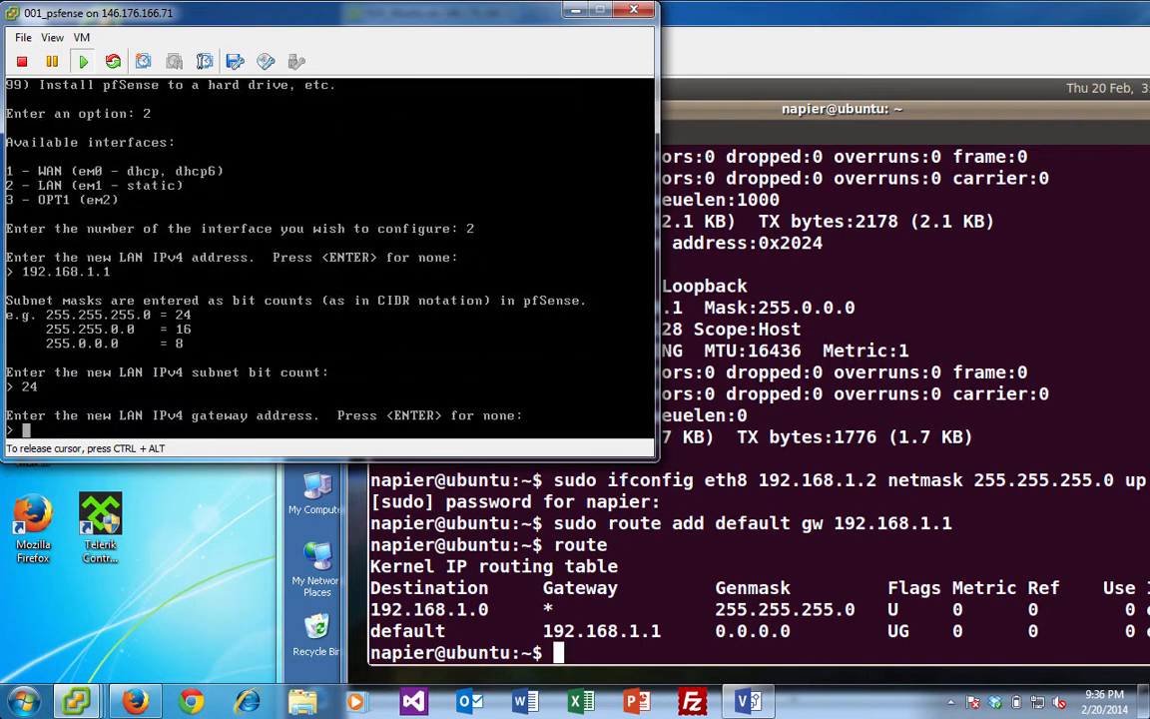
- Leave the LAN gateway and IPv6 empty, disable LAN DHCP, and keep HTTPS for the web configurator
{"action": "key", "text": "Return"}
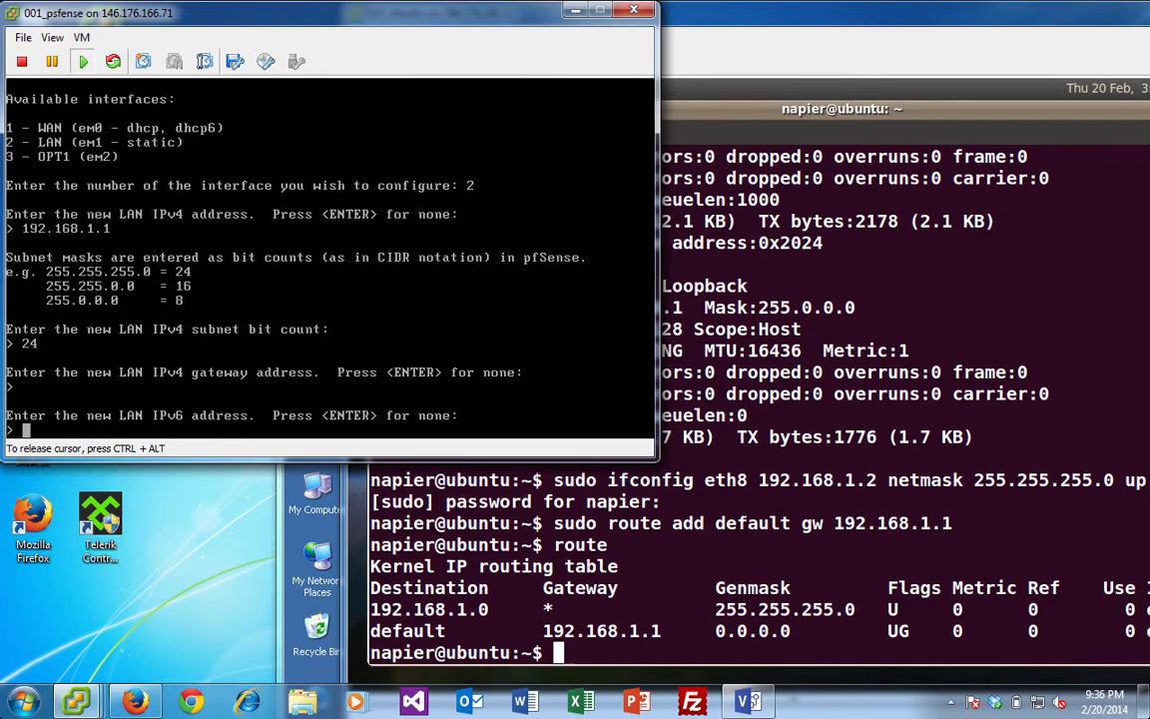
{"action": "key", "text": "Return"}
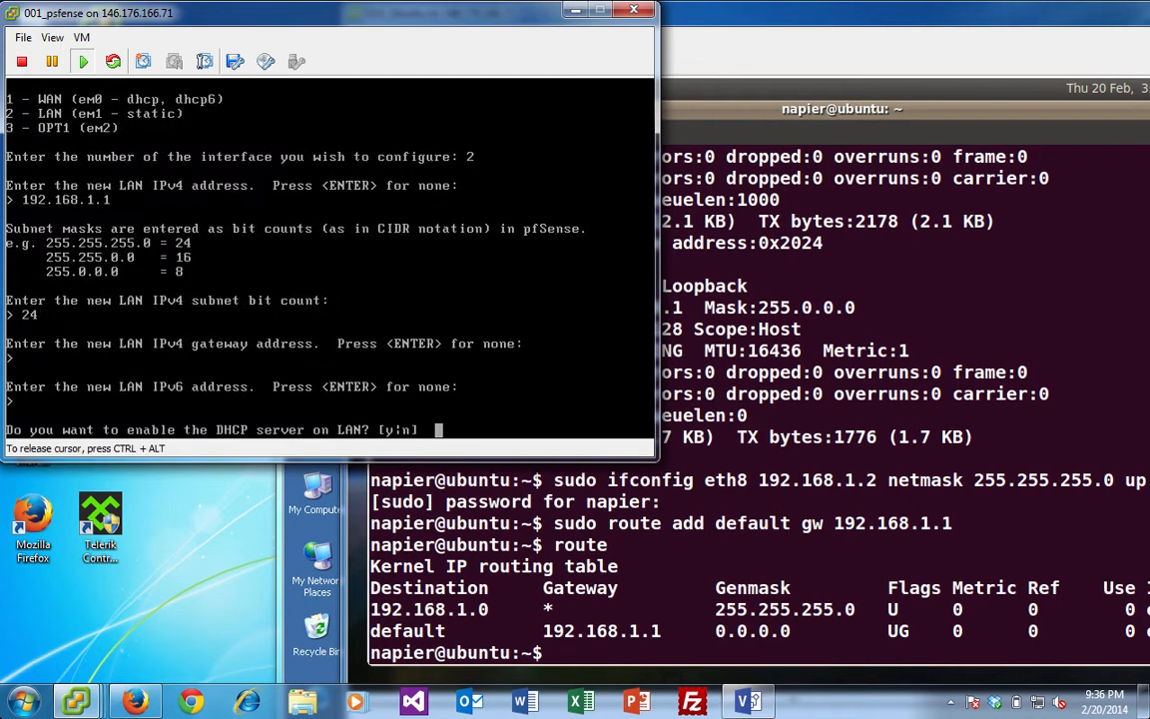
{"action": "type", "text": "n"}
{"action": "key", "text": "Return"}
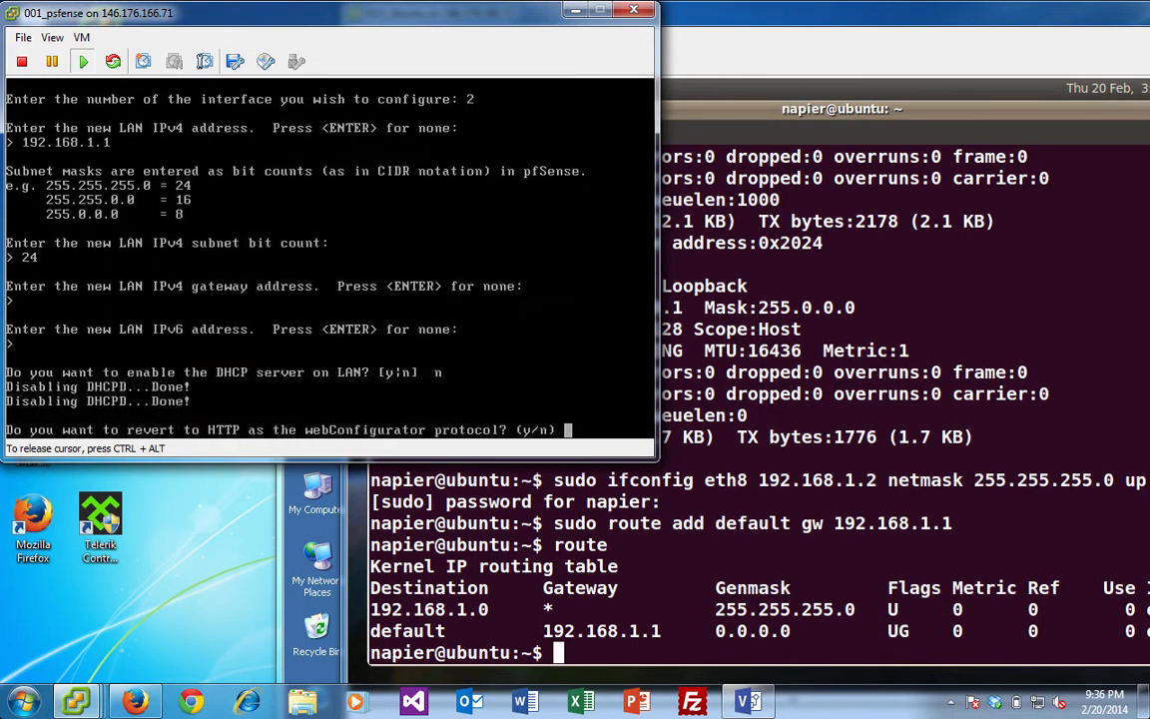
{"action": "type", "text": "n"}
{"action": "key", "text": "Return"}
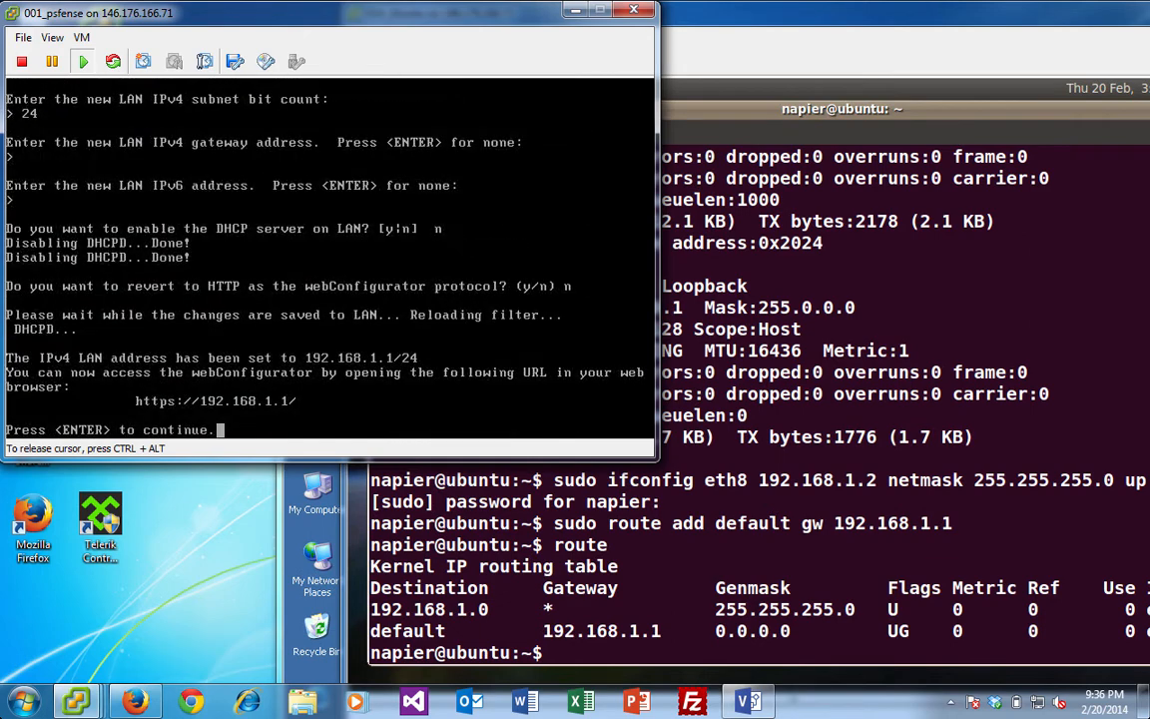
{"action": "key", "text": "Return"}
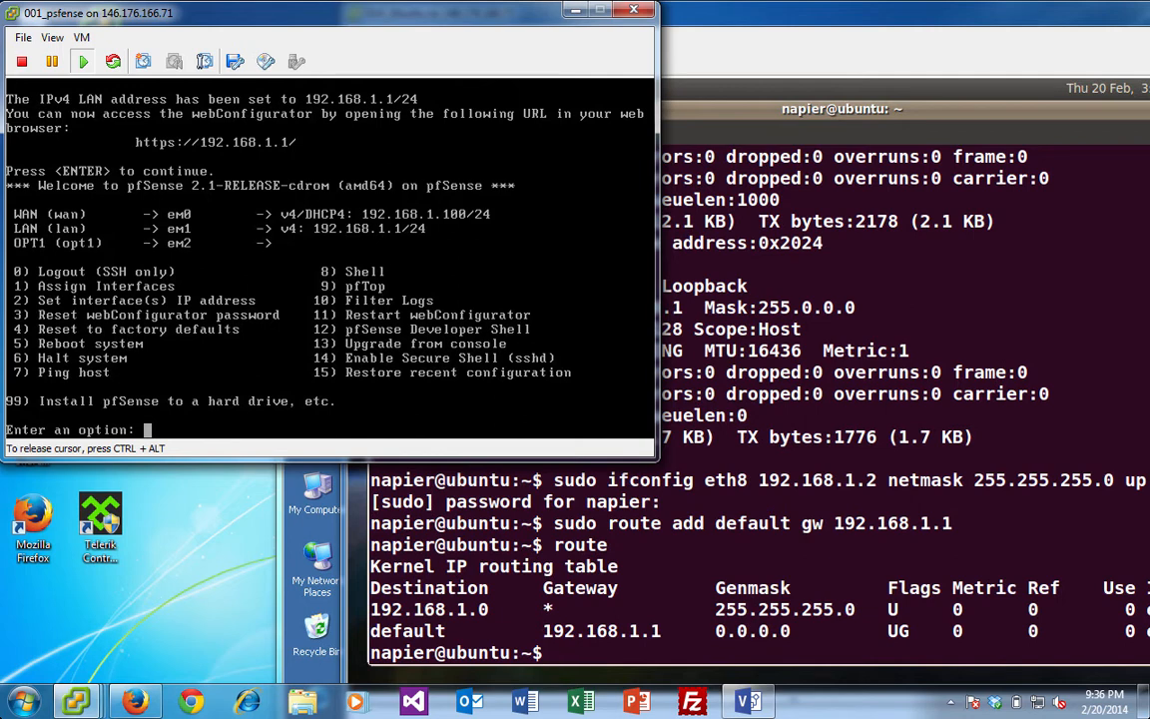
- Readdress the LAN interface to 192.168.2.1 with a 24-bit subnet
{"action": "type", "text": "2"}
{"action": "key", "text": "Return"}
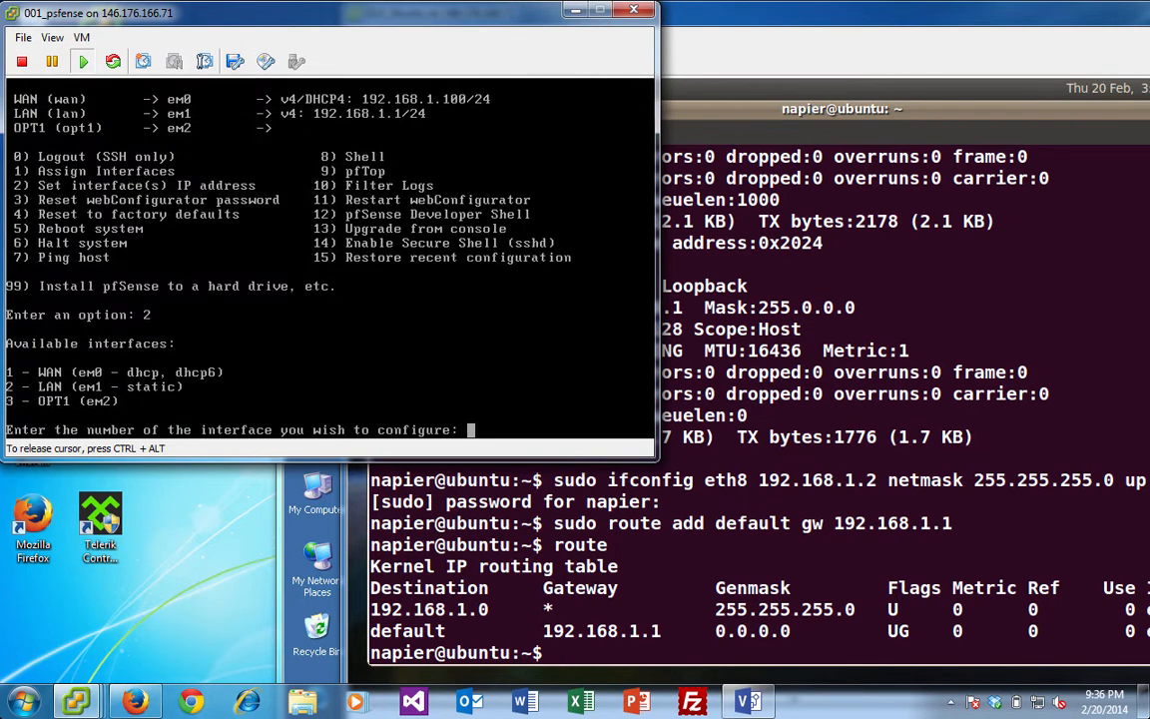
{"action": "type", "text": "2"}
{"action": "key", "text": "Return"}
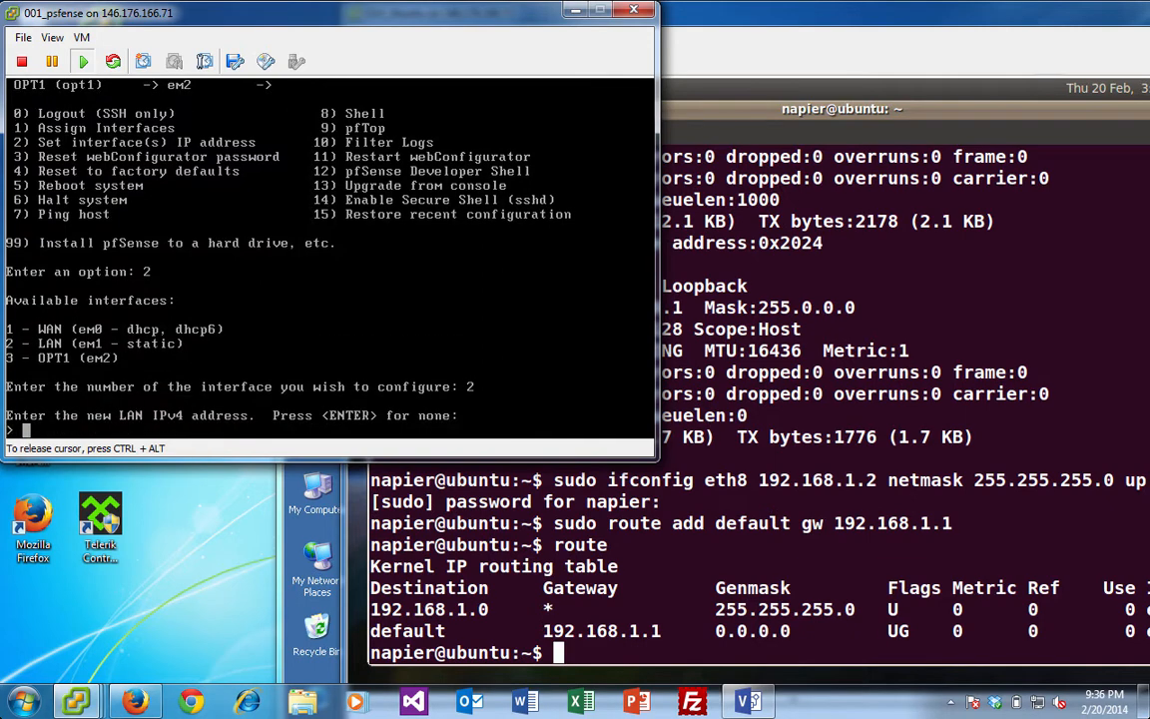
{"action": "type", "text": "192.1"}
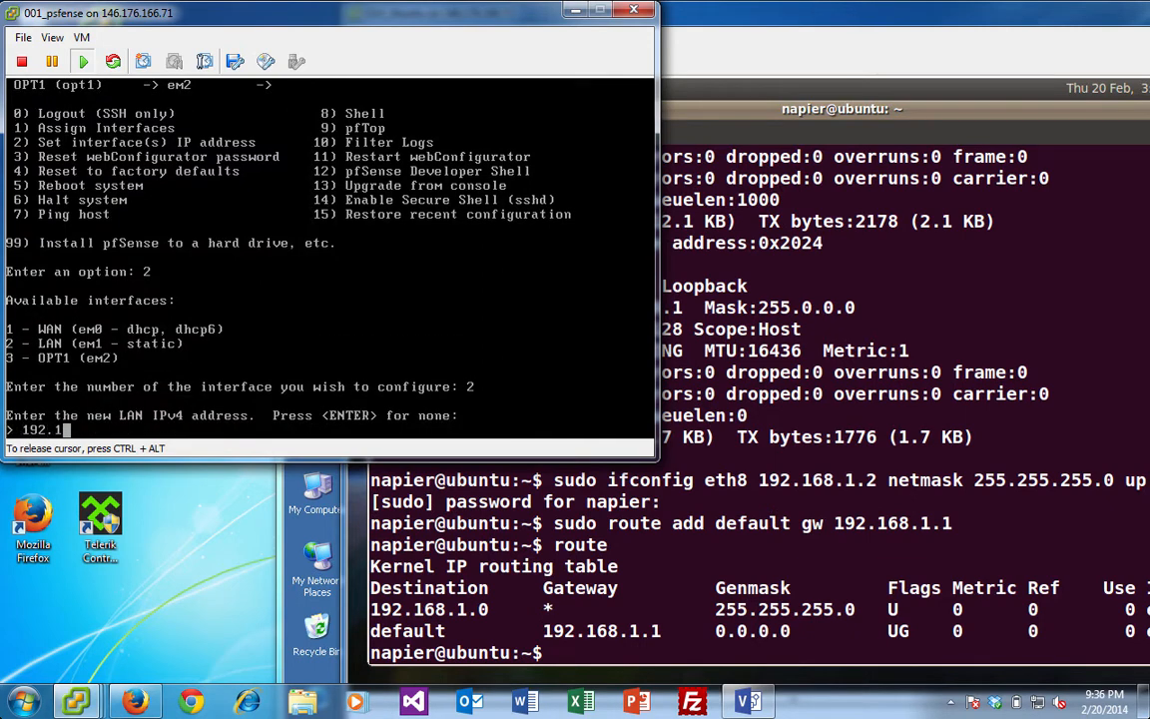
{"action": "type", "text": "68.2.1"}
{"action": "key", "text": "Return"}
{"action": "type", "text": "24"}
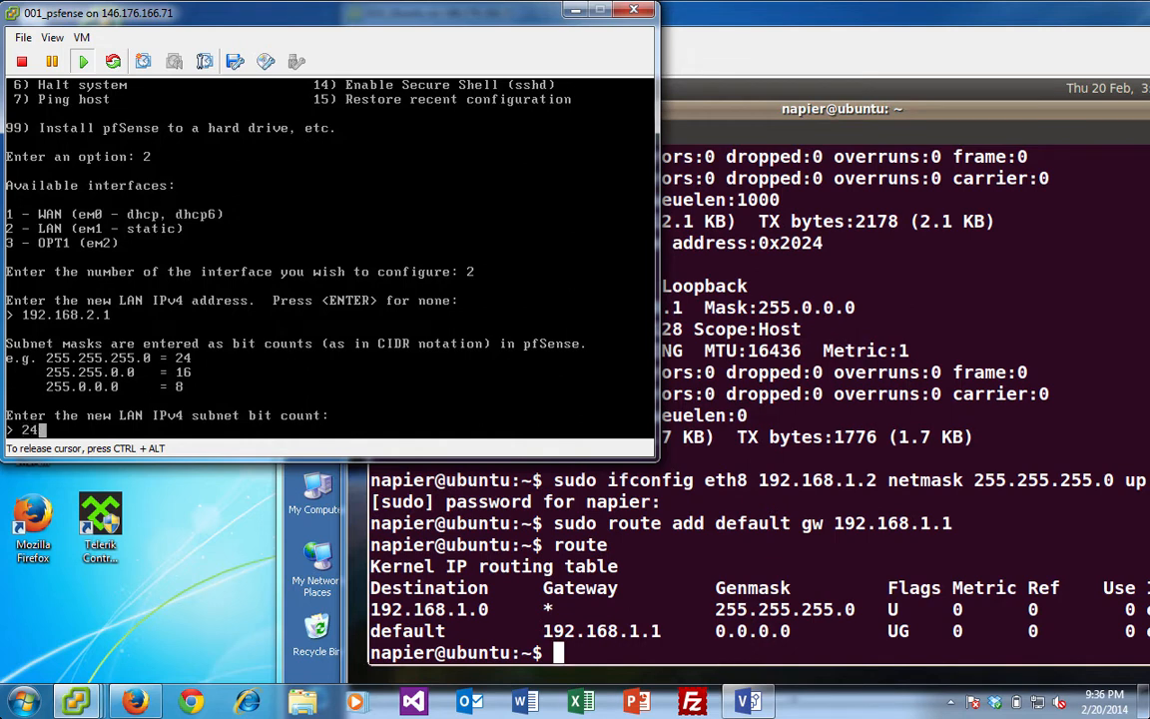
{"action": "key", "text": "Return"}
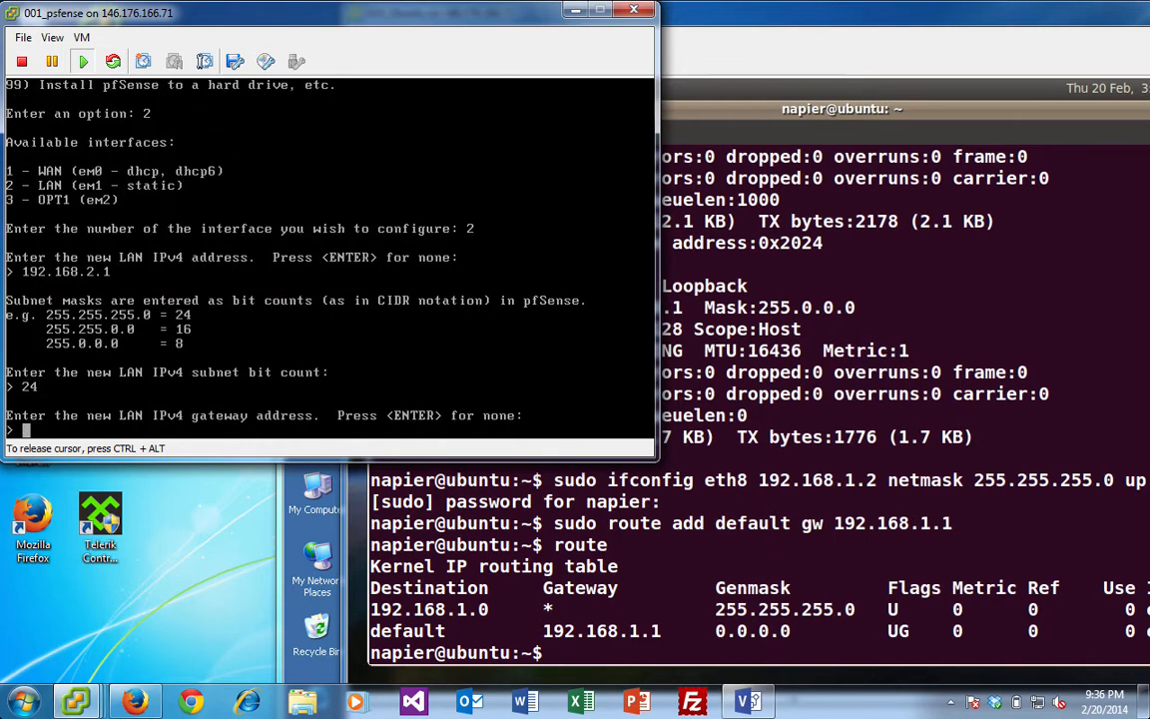
- Skip the LAN gateway and IPv6, keep DHCP off, and keep the webConfigurator on HTTPS
{"action": "key", "text": "Return"}
{"action": "key", "text": "Return"}
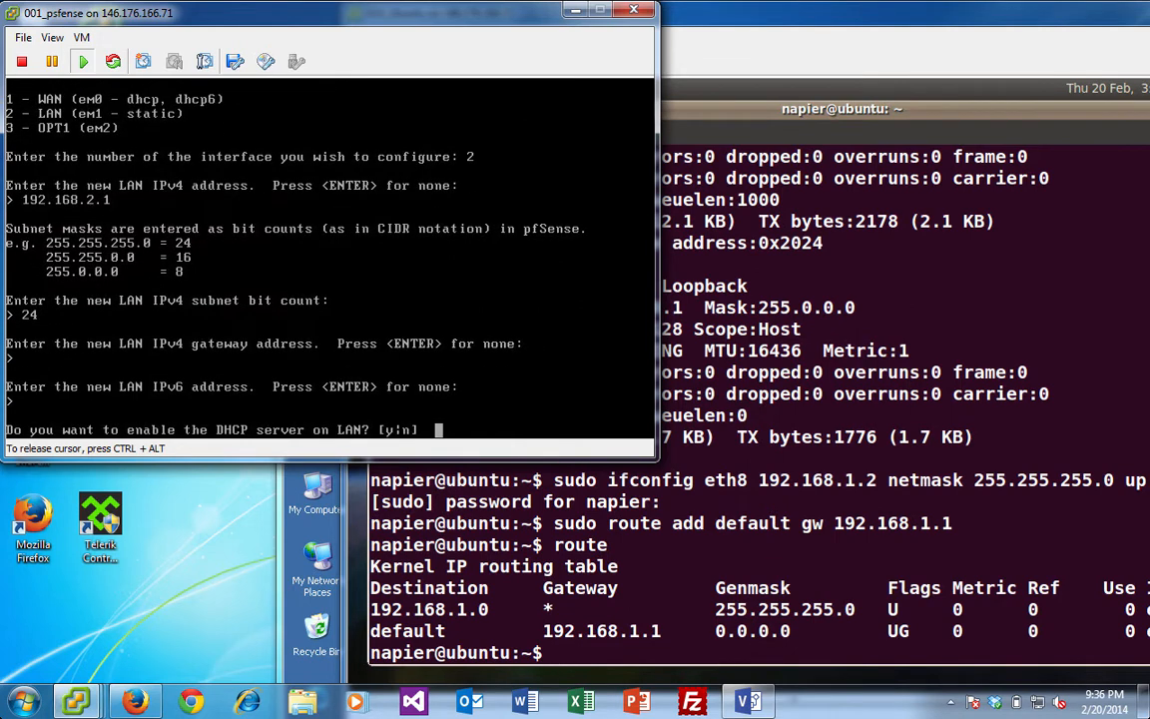
{"action": "type", "text": "n"}
{"action": "key", "text": "Return"}
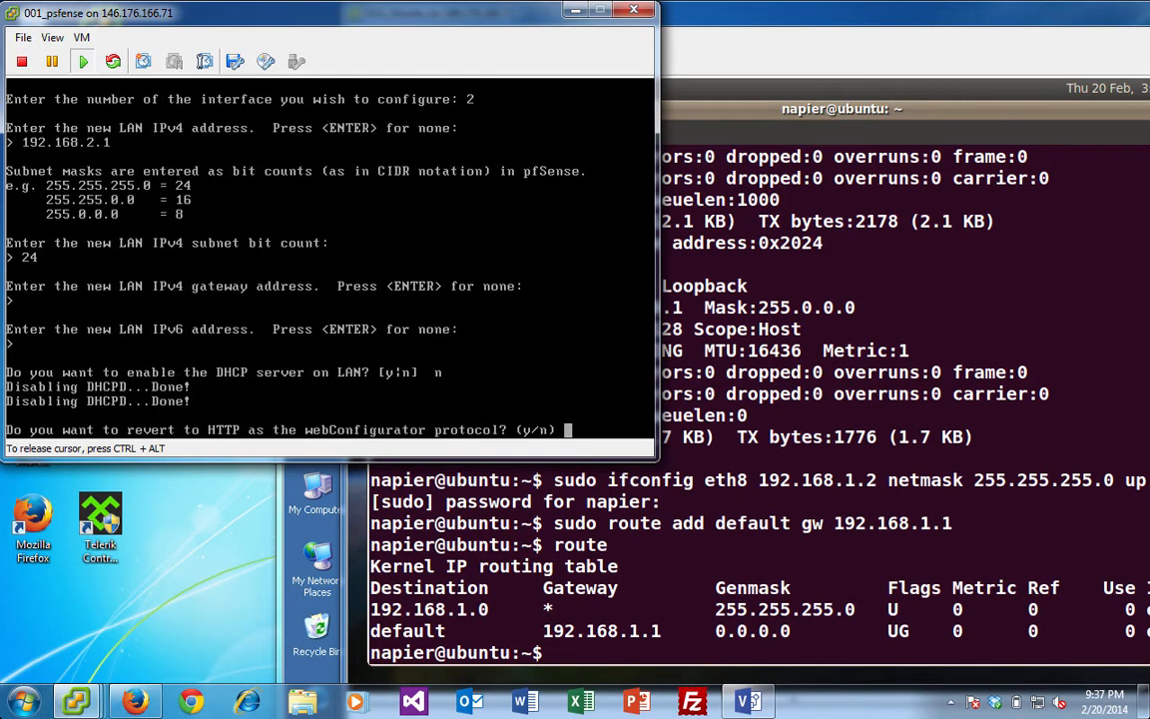
{"action": "type", "text": "n"}
{"action": "key", "text": "Return"}
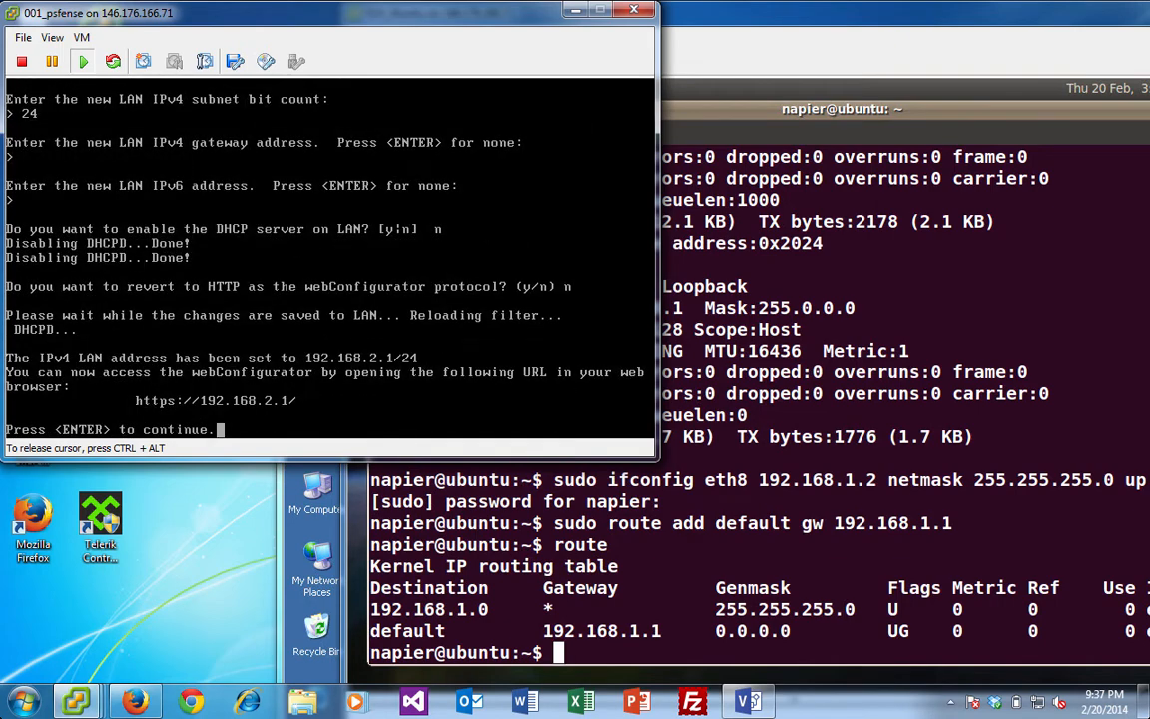
{"action": "key", "text": "Return"}
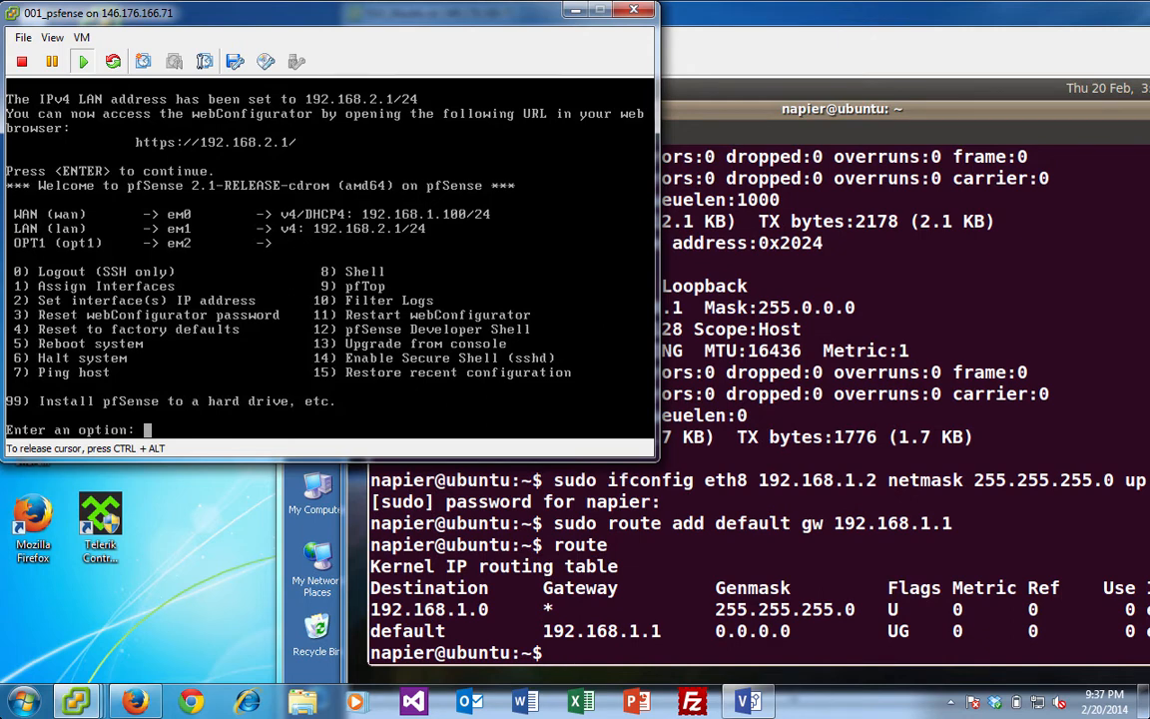
- Give the OPT1 interface (option 3) the address 192.168.1.1 with a 24-bit subnet
{"action": "type", "text": "3"}
{"action": "key", "text": "BackSpace"}
{"action": "type", "text": "2"}
{"action": "key", "text": "Return"}
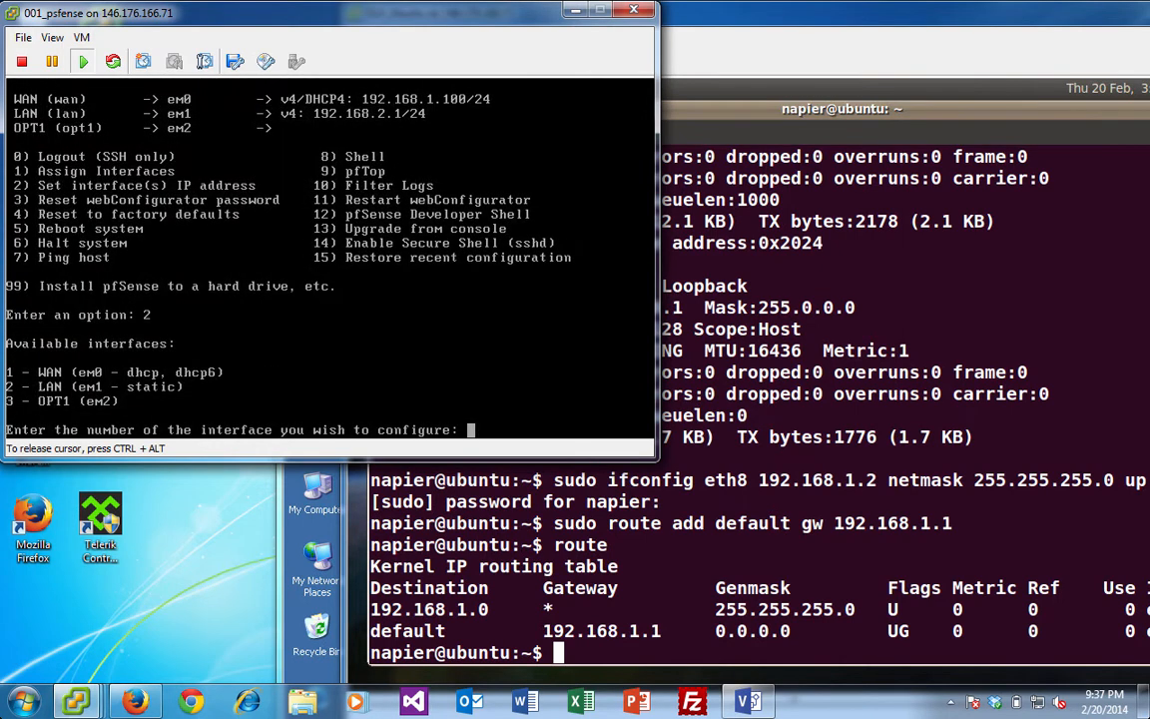
{"action": "type", "text": "3"}
{"action": "key", "text": "Return"}
{"action": "type", "text": "192.1"}
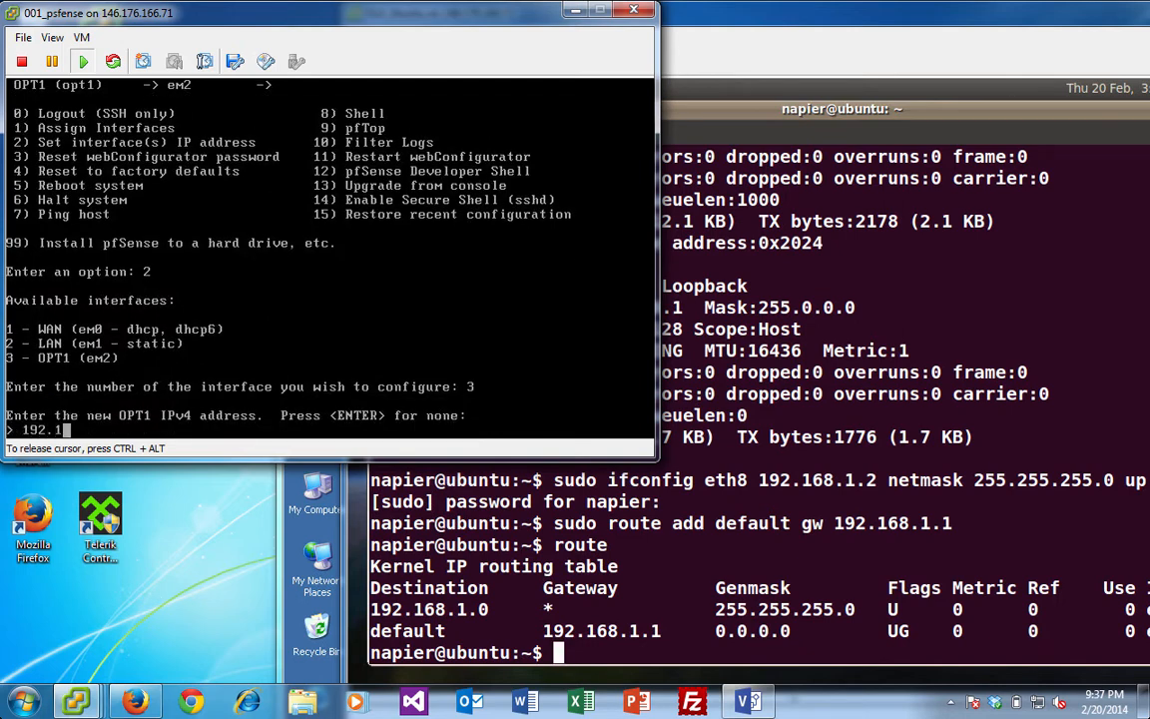
{"action": "type", "text": "68.1.1"}
{"action": "key", "text": "Return"}
{"action": "type", "text": "24"}
{"action": "key", "text": "Return"}
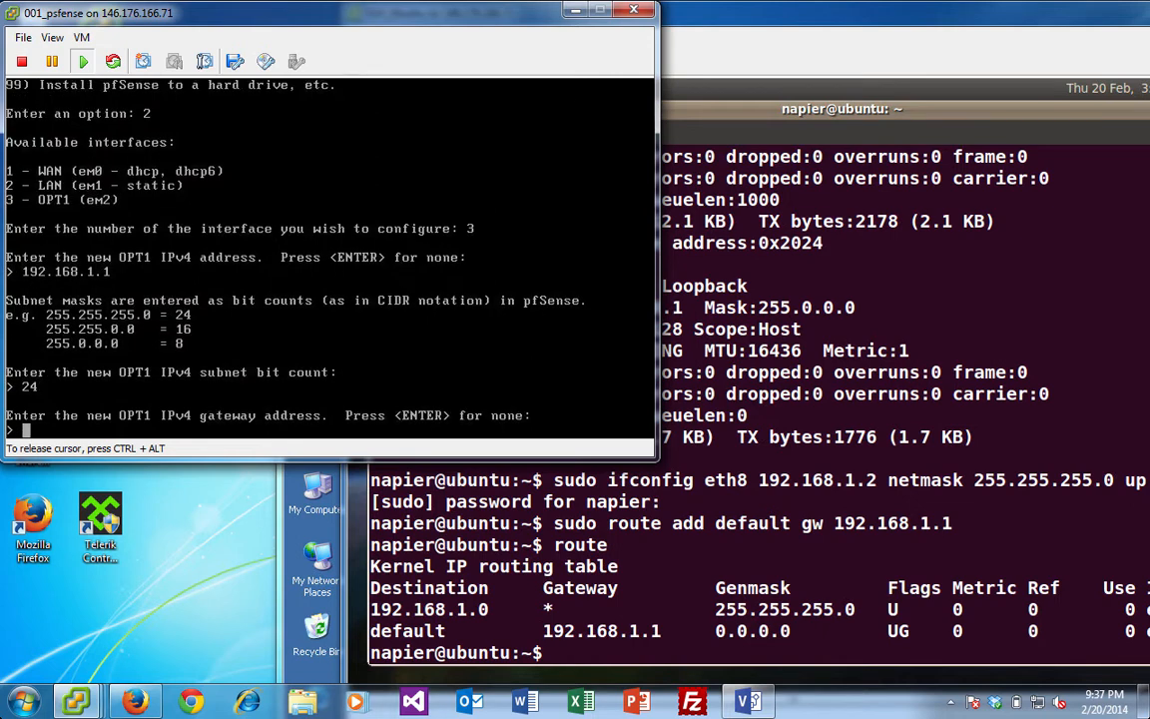
- Skip the OPT1 gateway and IPv6, decline a DHCP server, and keep HTTPS
{"action": "key", "text": "Return"}
{"action": "key", "text": "Return"}
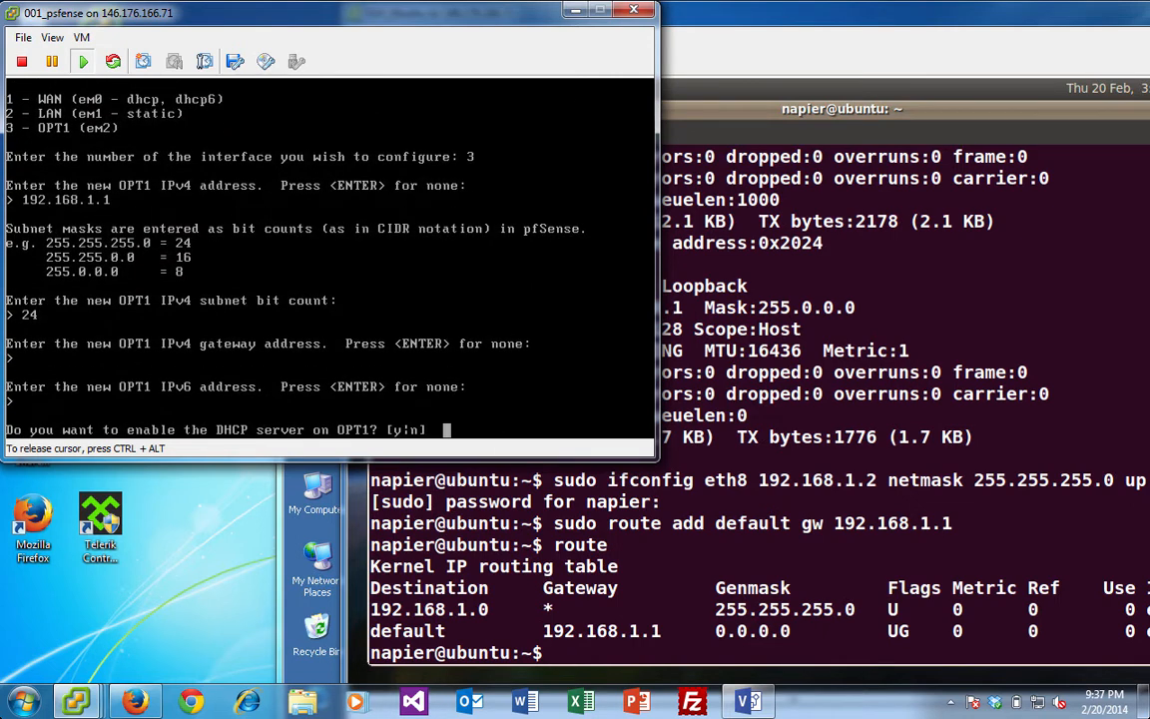
{"action": "type", "text": "n"}
{"action": "key", "text": "Return"}
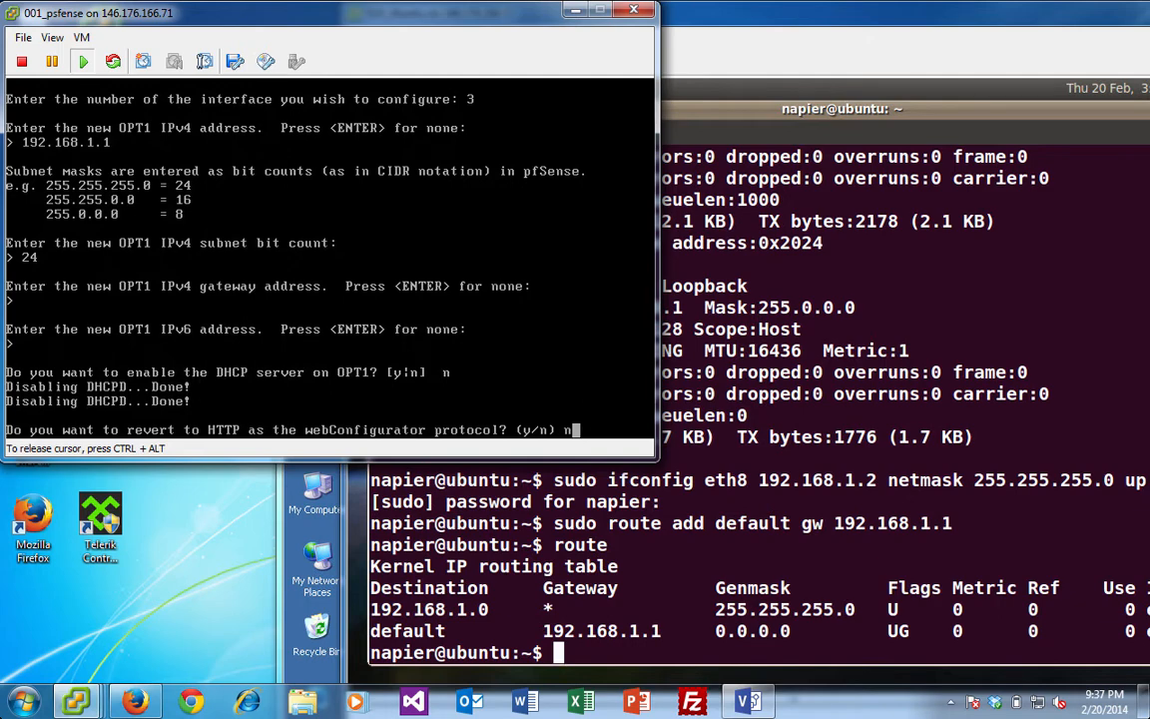
{"action": "type", "text": "n"}
{"action": "key", "text": "Return"}
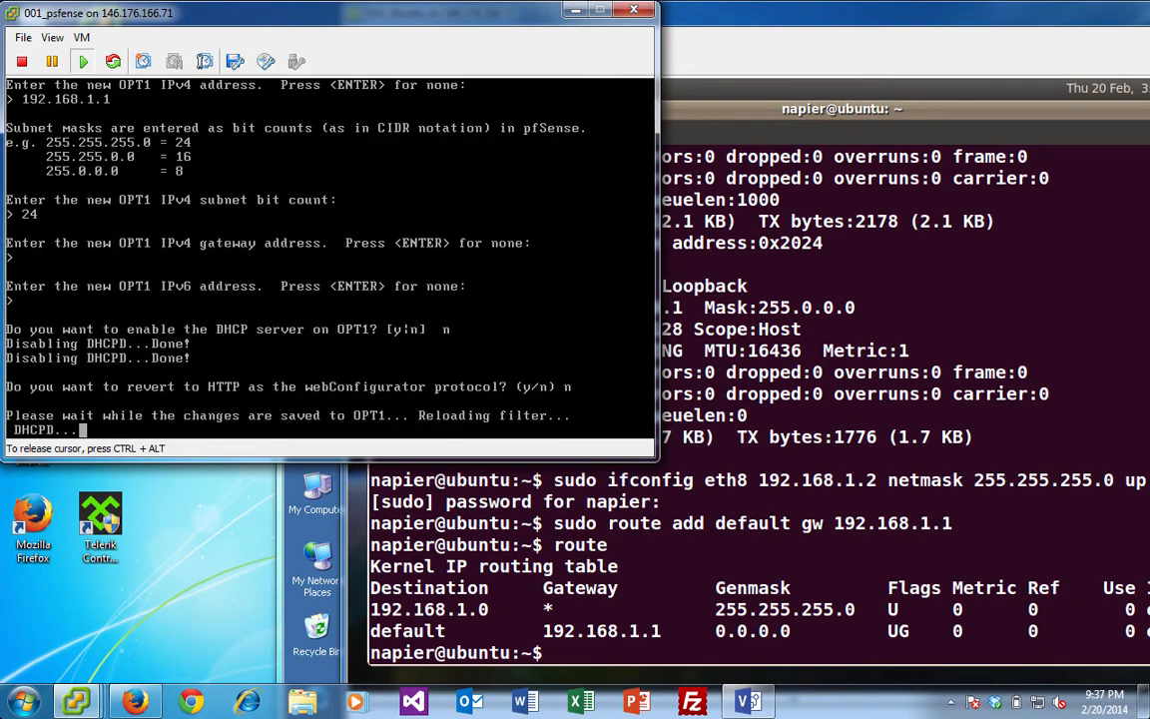
{"action": "key", "text": "Return"}
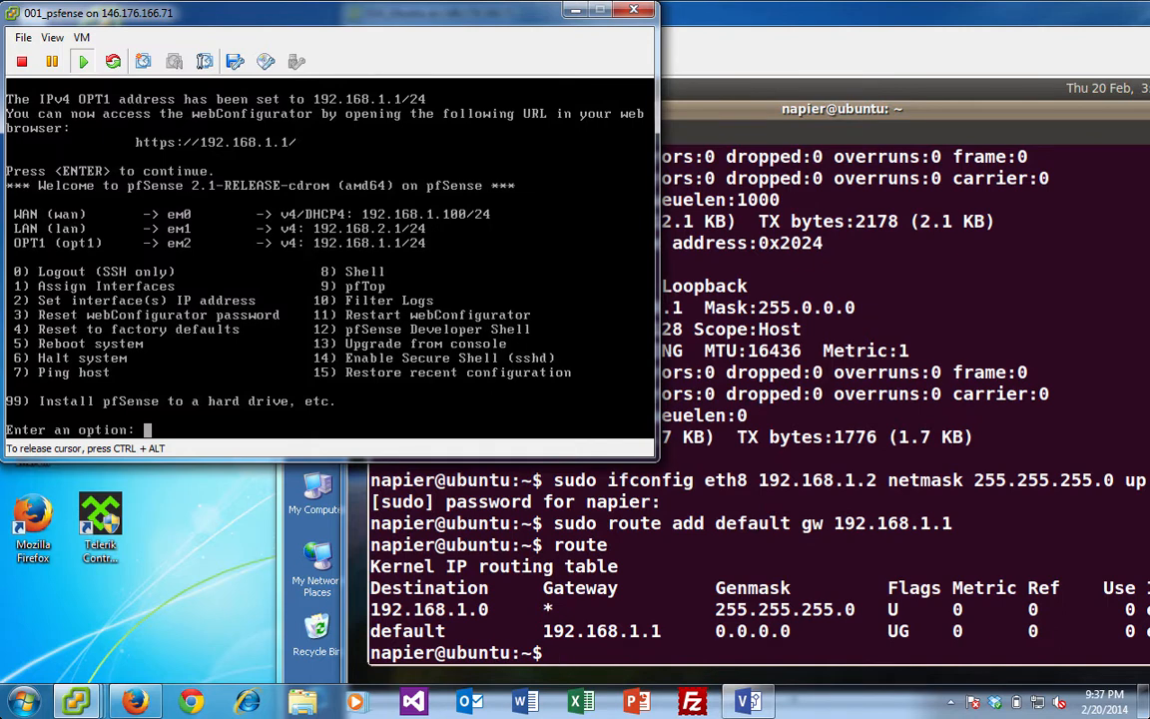
- Select the WAN interface and switch it from DHCP to static addressing
{"action": "type", "text": "2"}
{"action": "key", "text": "Return"}
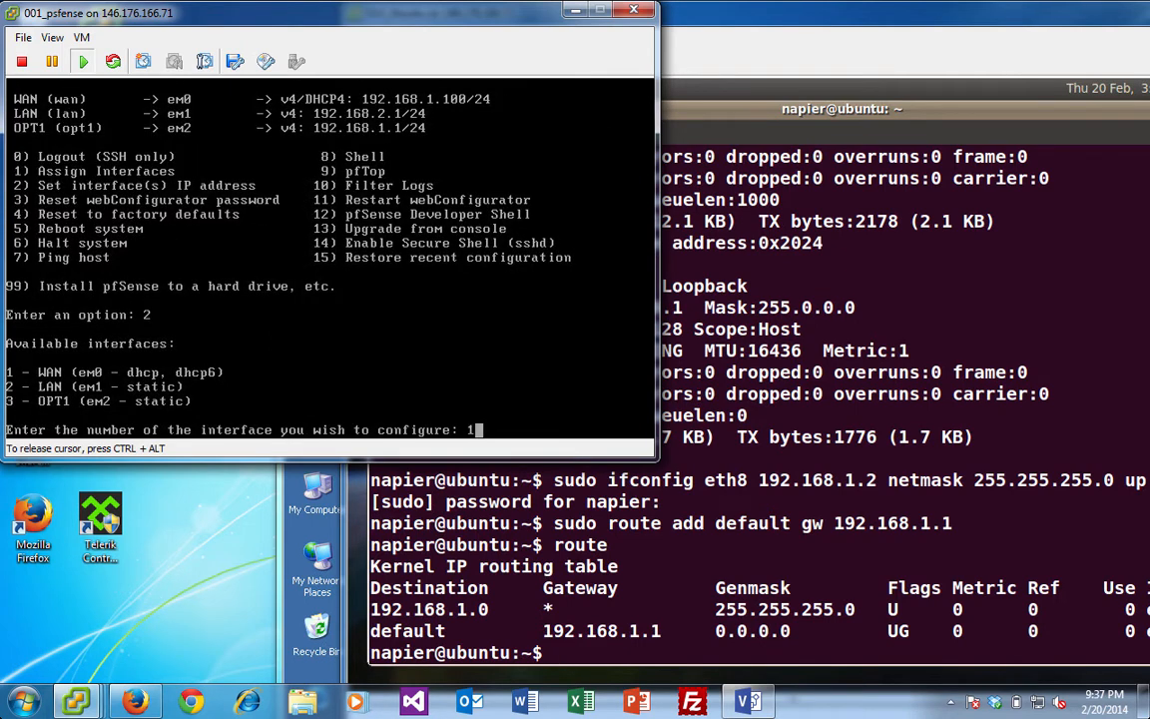
{"action": "type", "text": "1"}
{"action": "key", "text": "Return"}
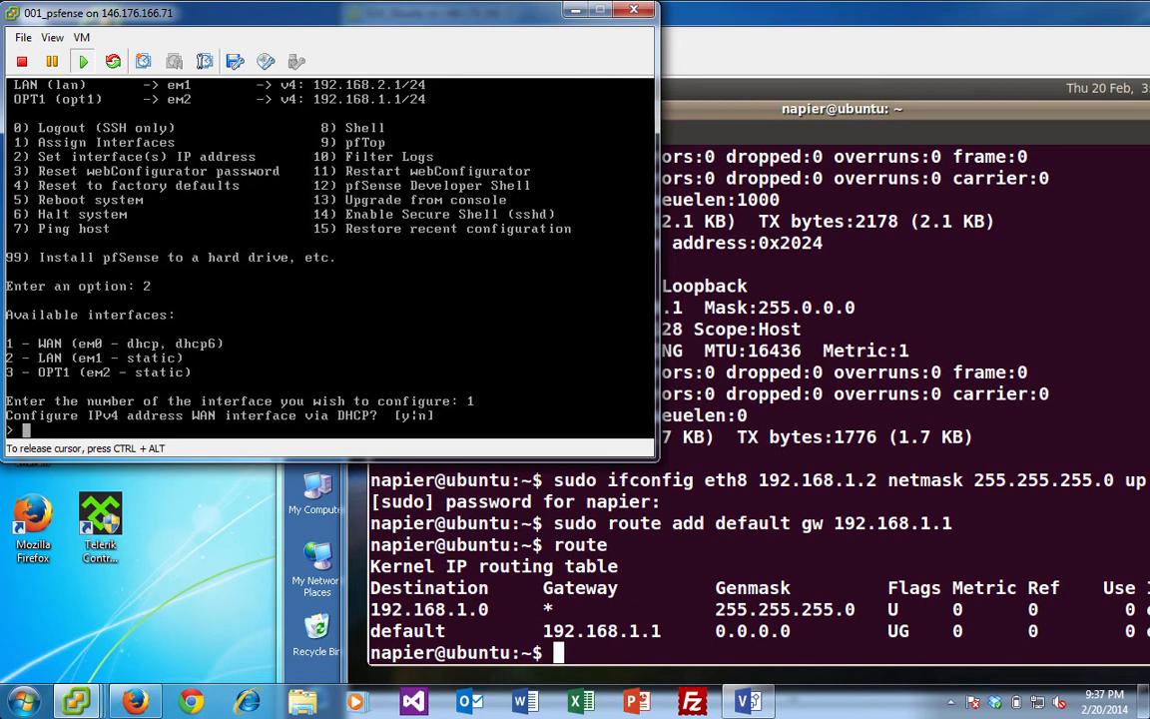
{"action": "type", "text": "n"}
{"action": "key", "text": "Return"}
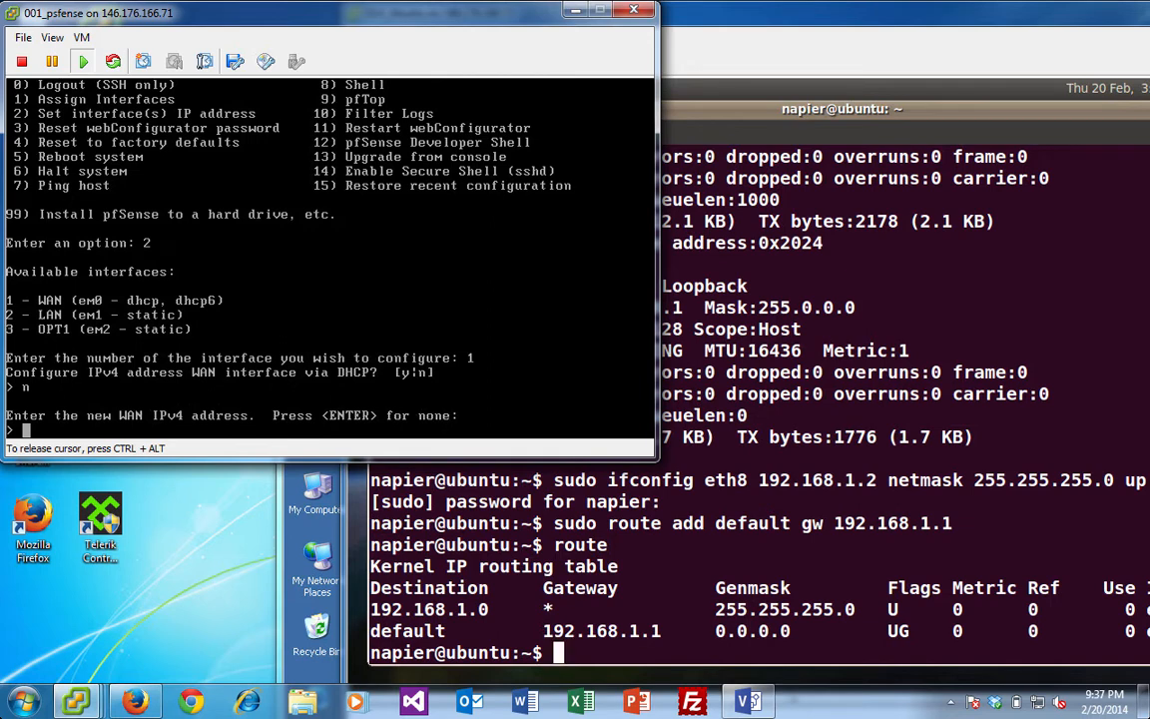
- Enter 10.200.0.1 with a 24-bit subnet as the WAN address
{"action": "type", "text": "10"}
{"action": "key", "text": "BackSpace"}
{"action": "type", "text": "92.1"}
{"action": "key", "text": "BackSpace"}
{"action": "key", "text": "BackSpace"}
{"action": "key", "text": "BackSpace"}
{"action": "key", "text": "BackSpace"}
{"action": "type", "text": "0.200.0.1"}
{"action": "key", "text": "Return"}
{"action": "type", "text": "24"}
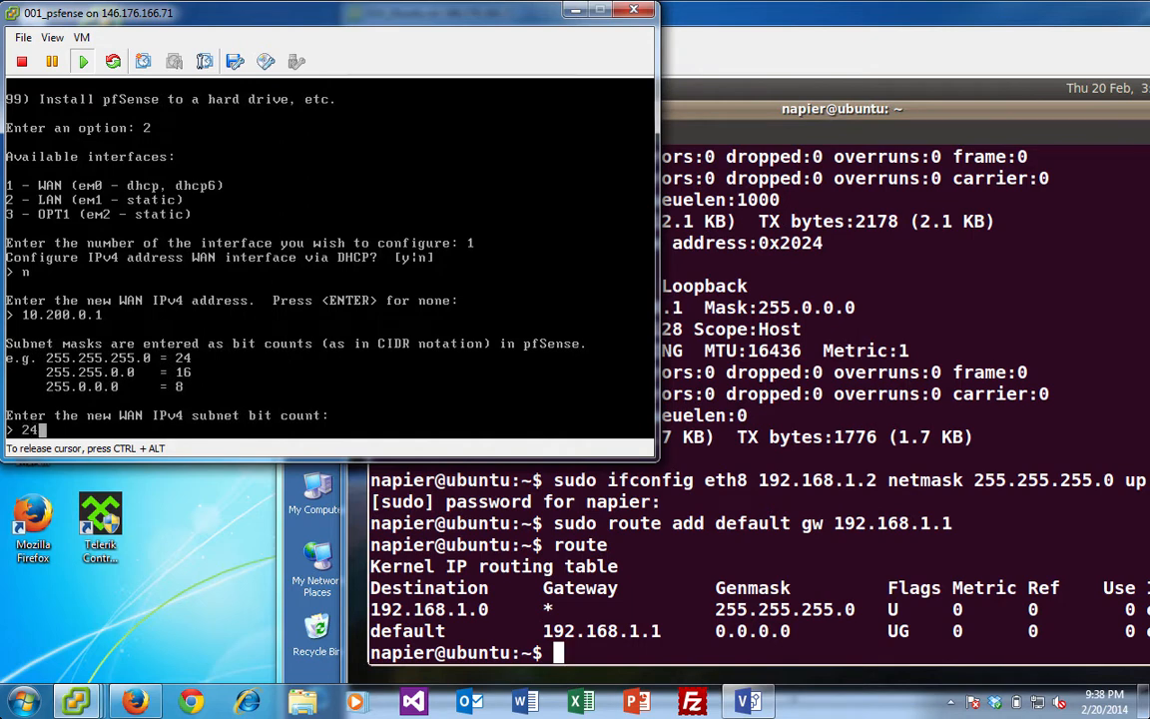
{"action": "key", "text": "Return"}
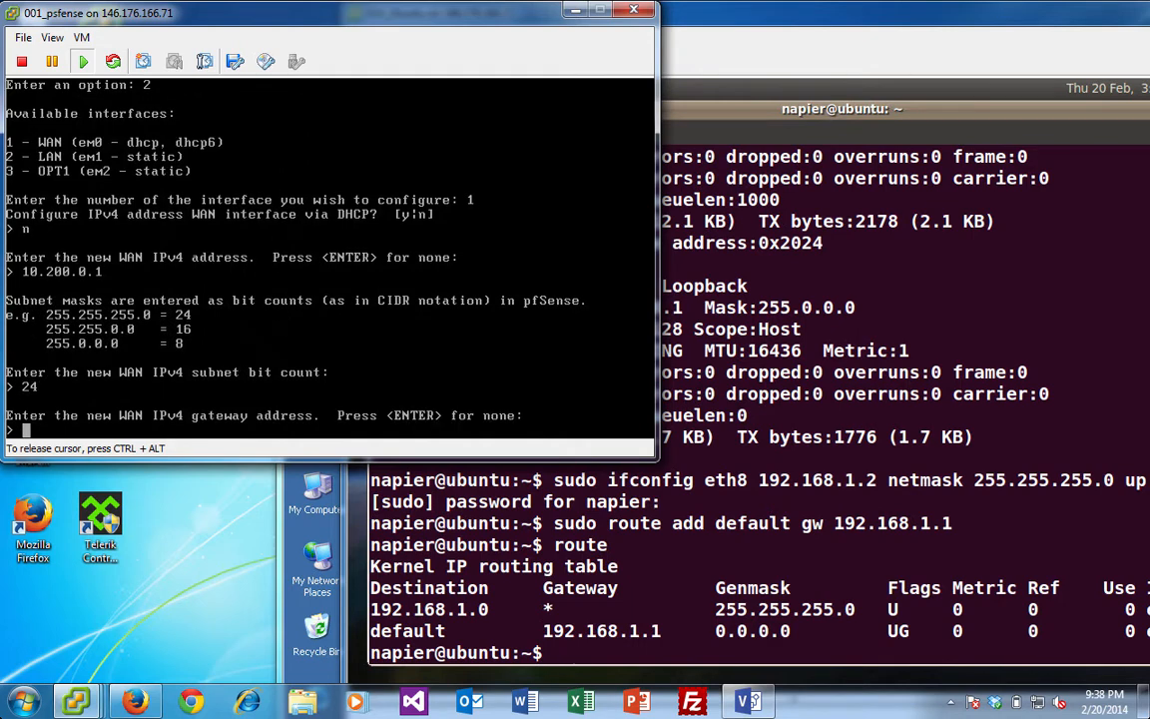
- Leave the WAN gateway and IPv6 empty and keep the webConfigurator on HTTPS
{"action": "key", "text": "Return"}
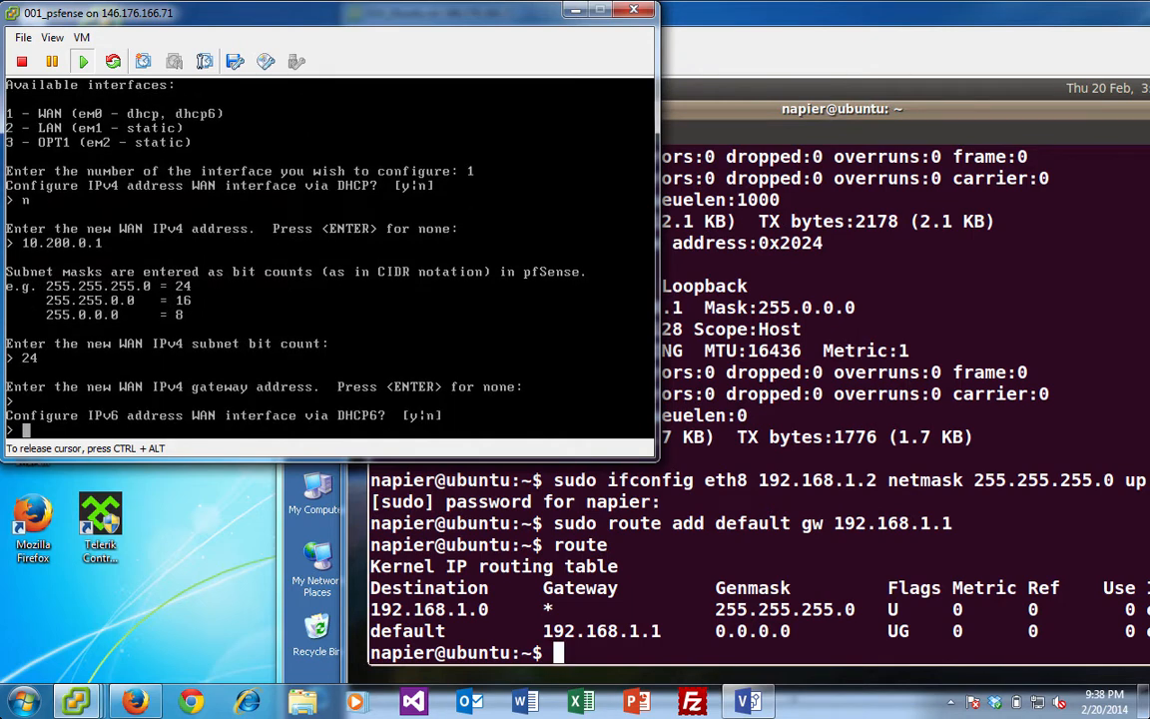
{"action": "key", "text": "Return"}
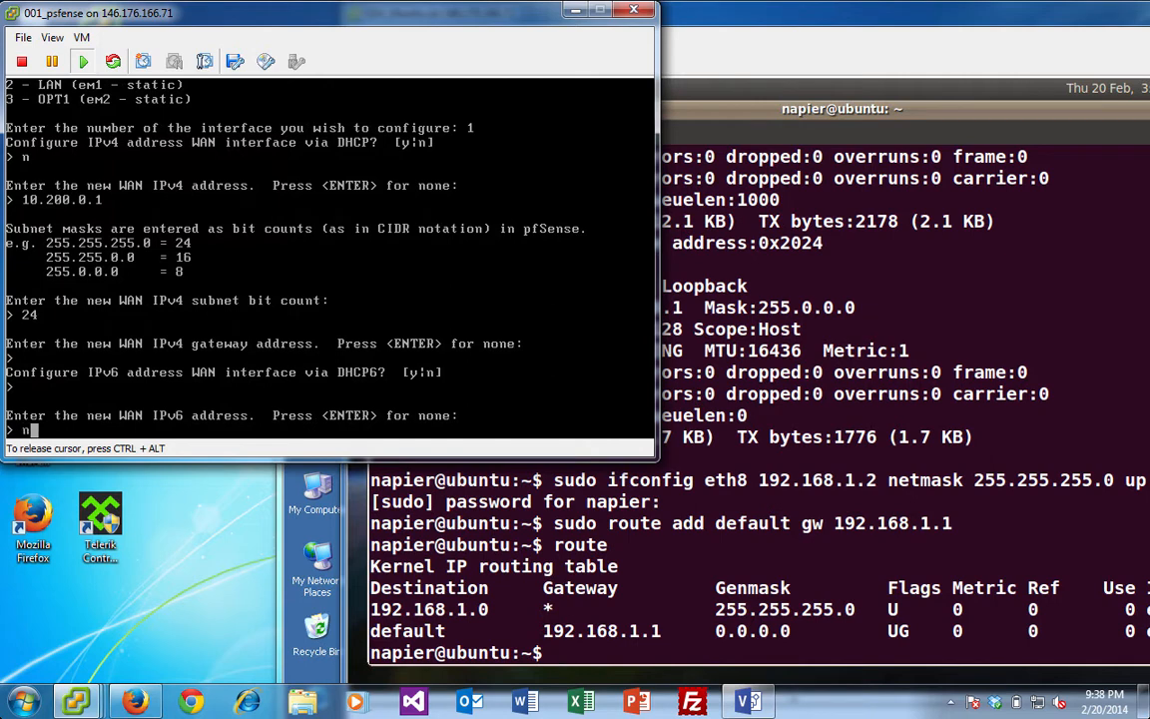
{"action": "key", "text": "BackSpace"}
{"action": "key", "text": "Return"}
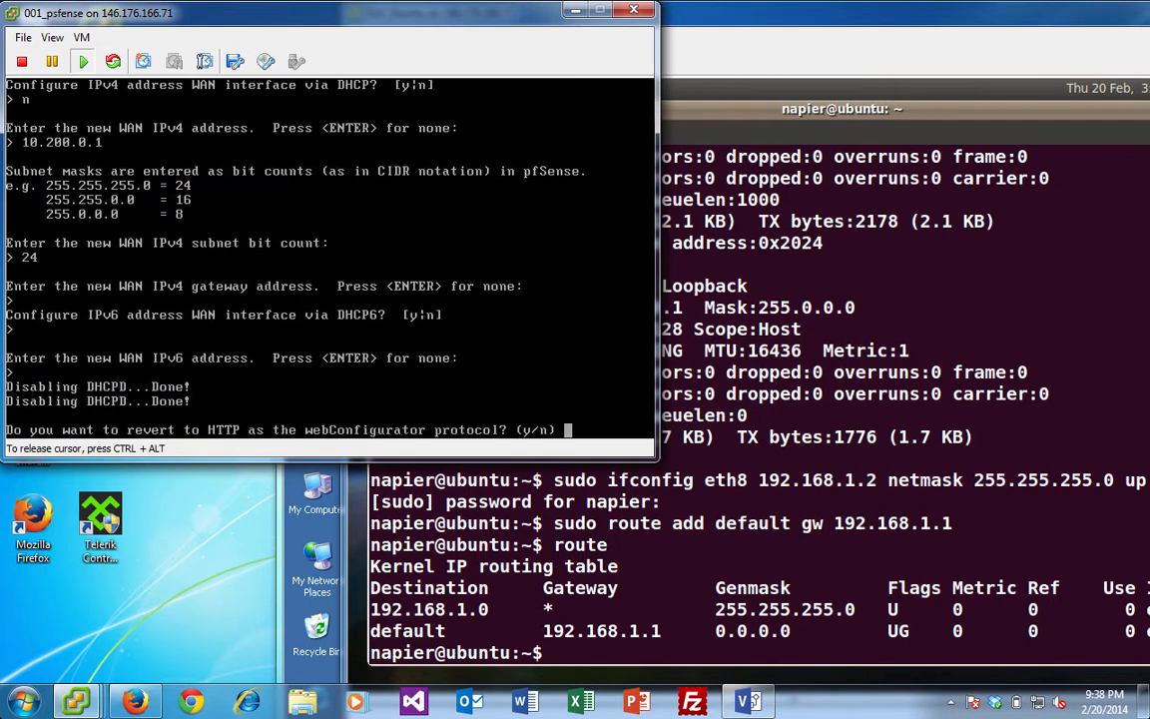
{"action": "type", "text": "n"}
{"action": "key", "text": "Return"}
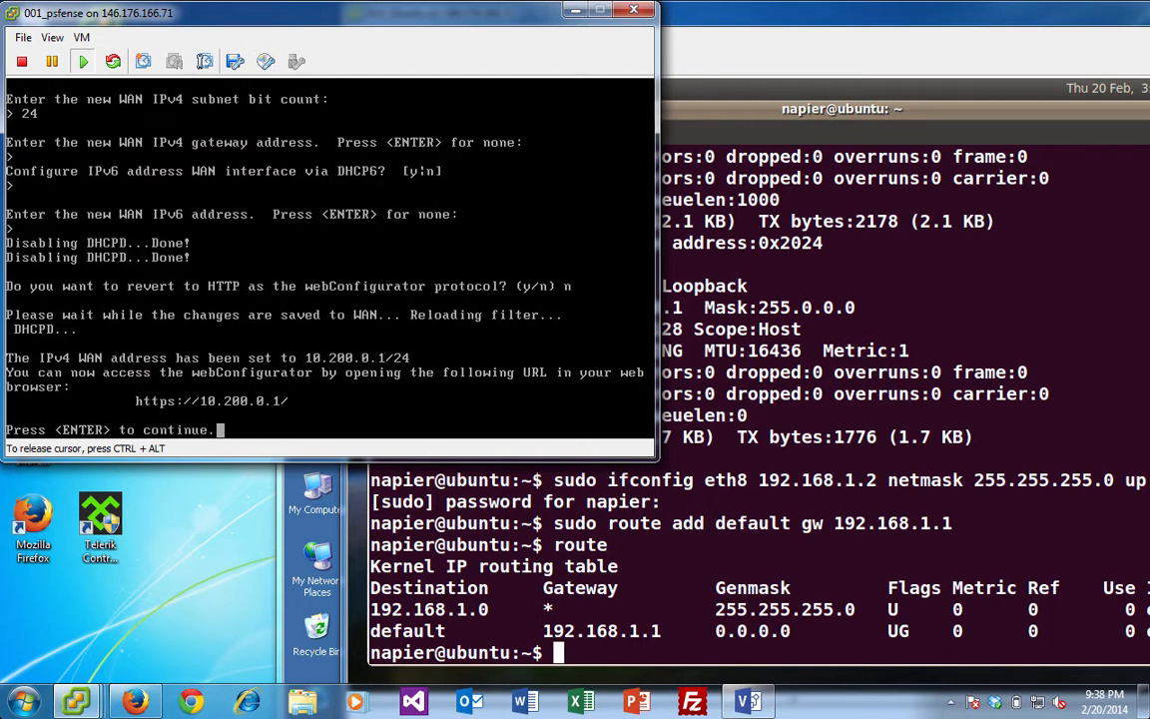
{"action": "key", "text": "Return"}
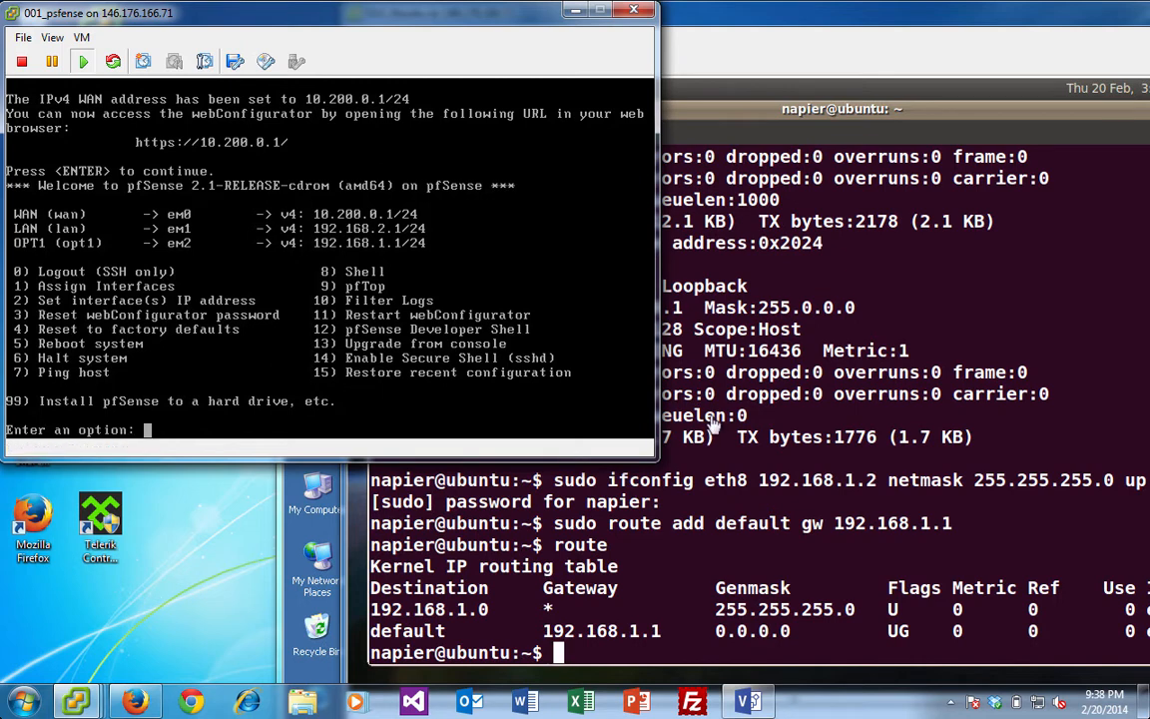
- In the Ubuntu VM terminal, run a first ping to 192.168.1.2 and stop it
{"action": "left_click", "coordinate": [744, 540]}
{"action": "type", "text": "ping "}
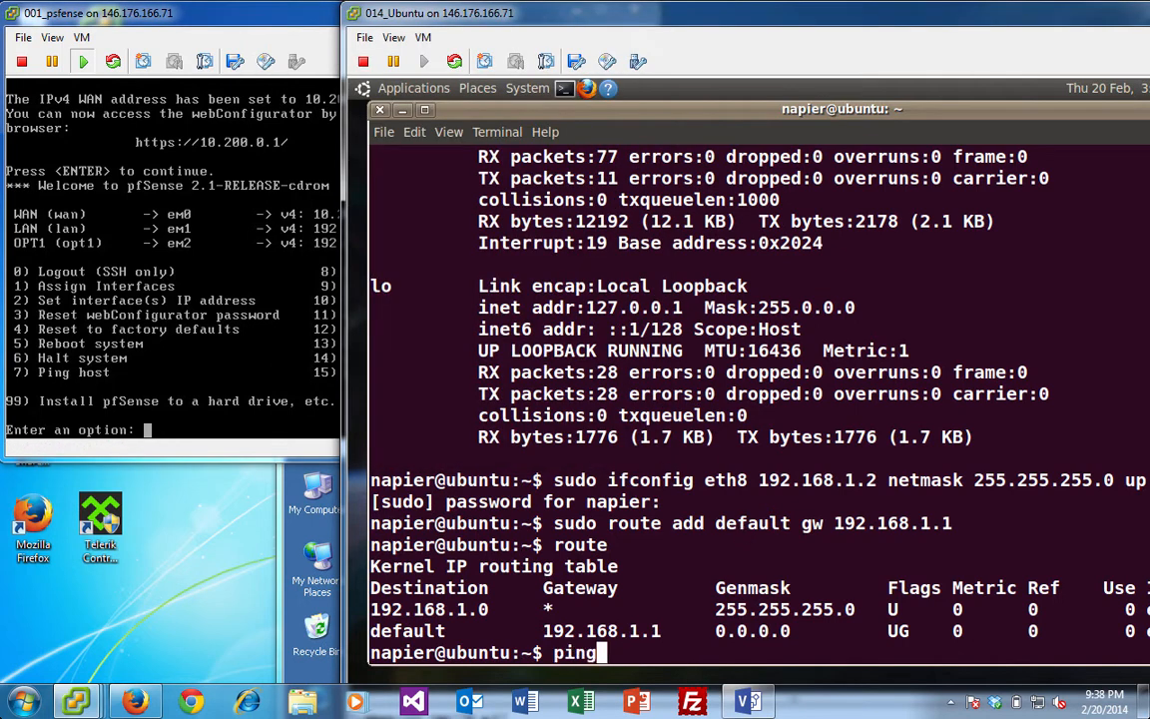
{"action": "type", "text": "192.168.1.2"}
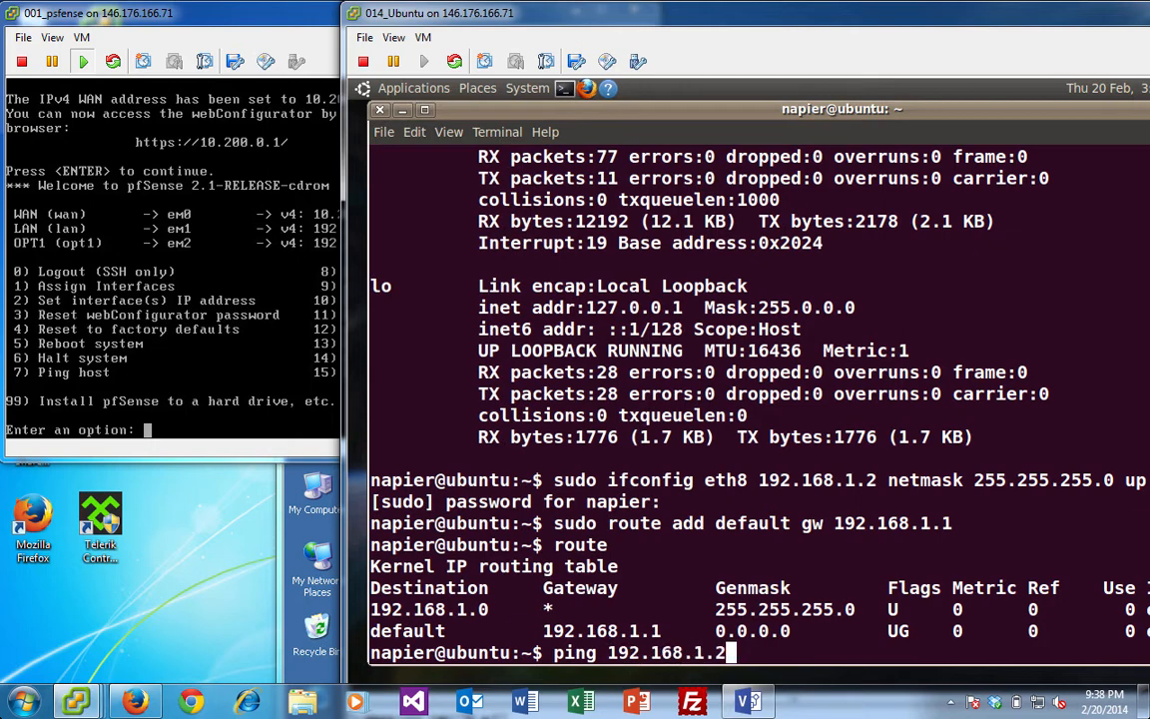
{"action": "key", "text": "Return"}
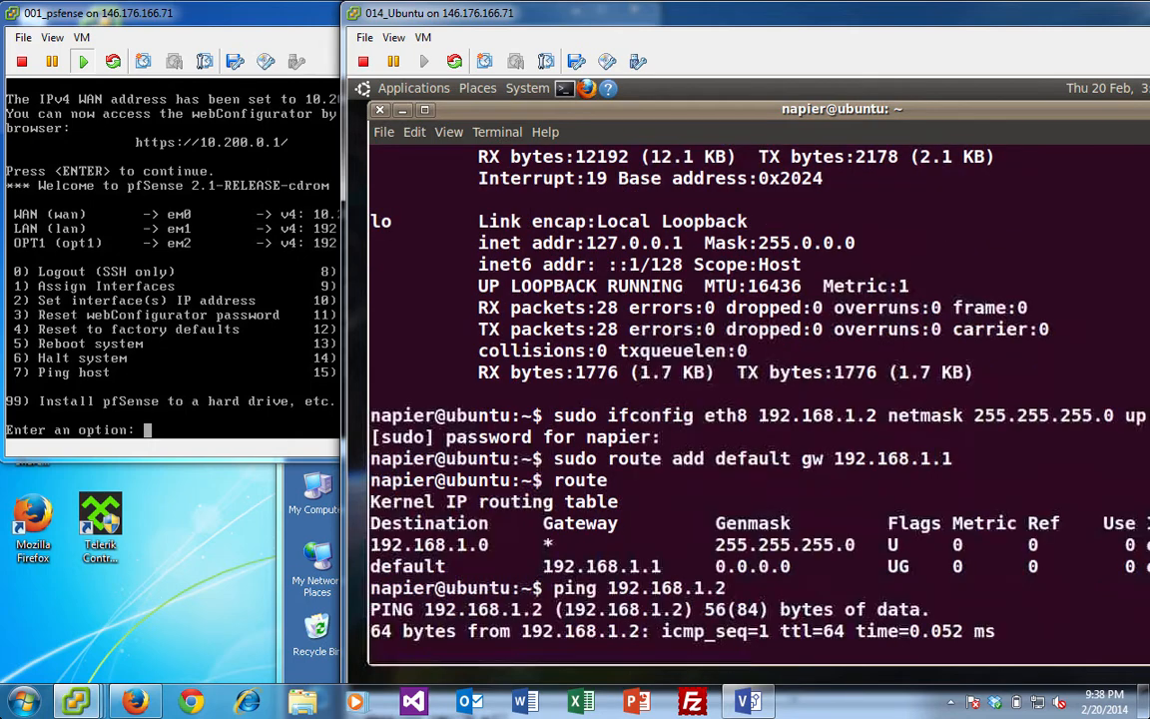
{"action": "key", "text": "ctrl+c"}
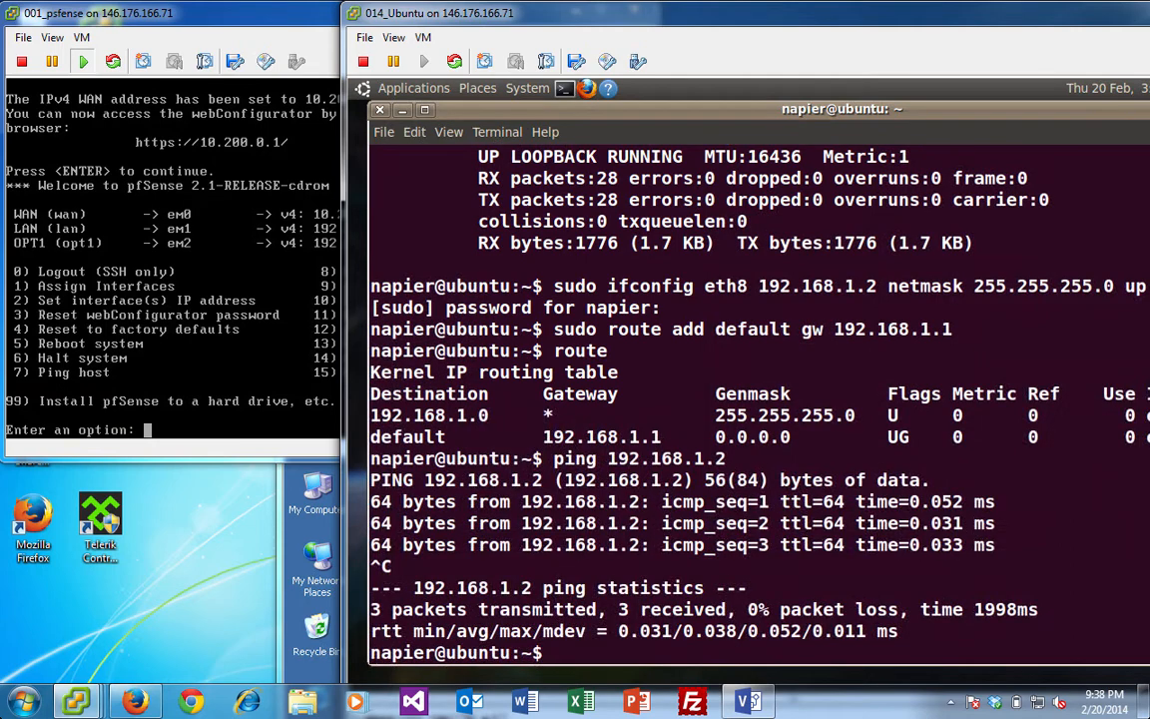
- Ping 192.168.1.2 again and stop after two replies with 0% loss
{"action": "type", "text": "ping 10"}
{"action": "key", "text": "BackSpace"}
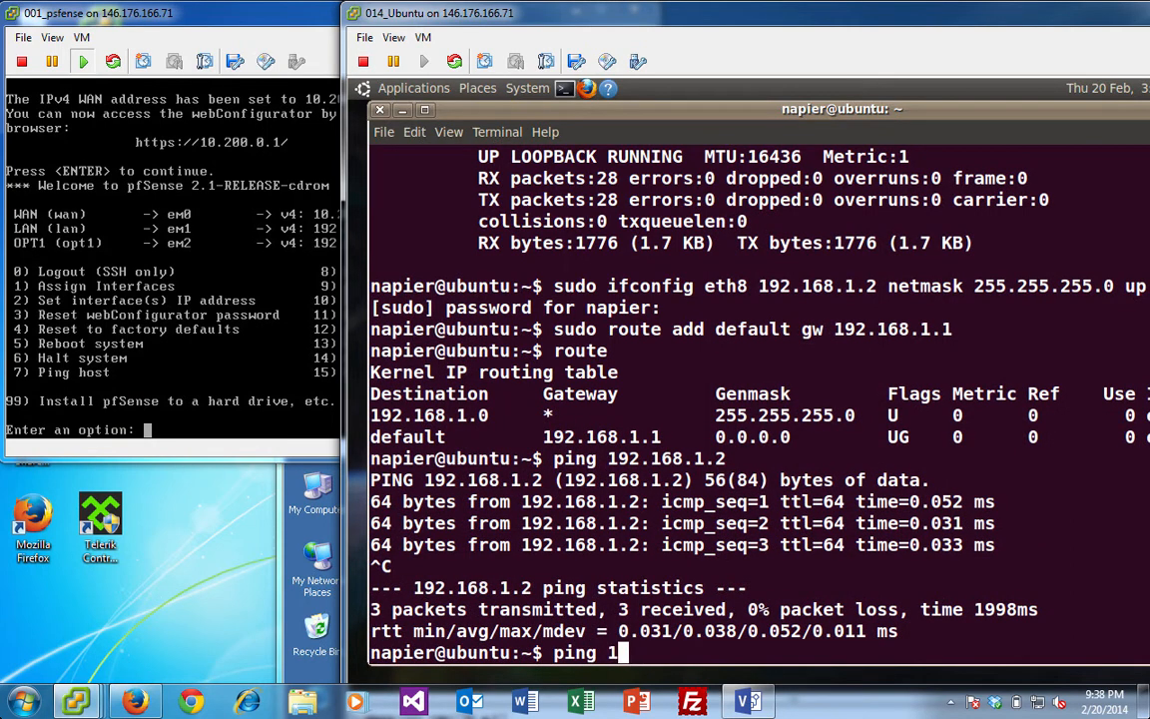
{"action": "type", "text": "92.168."}
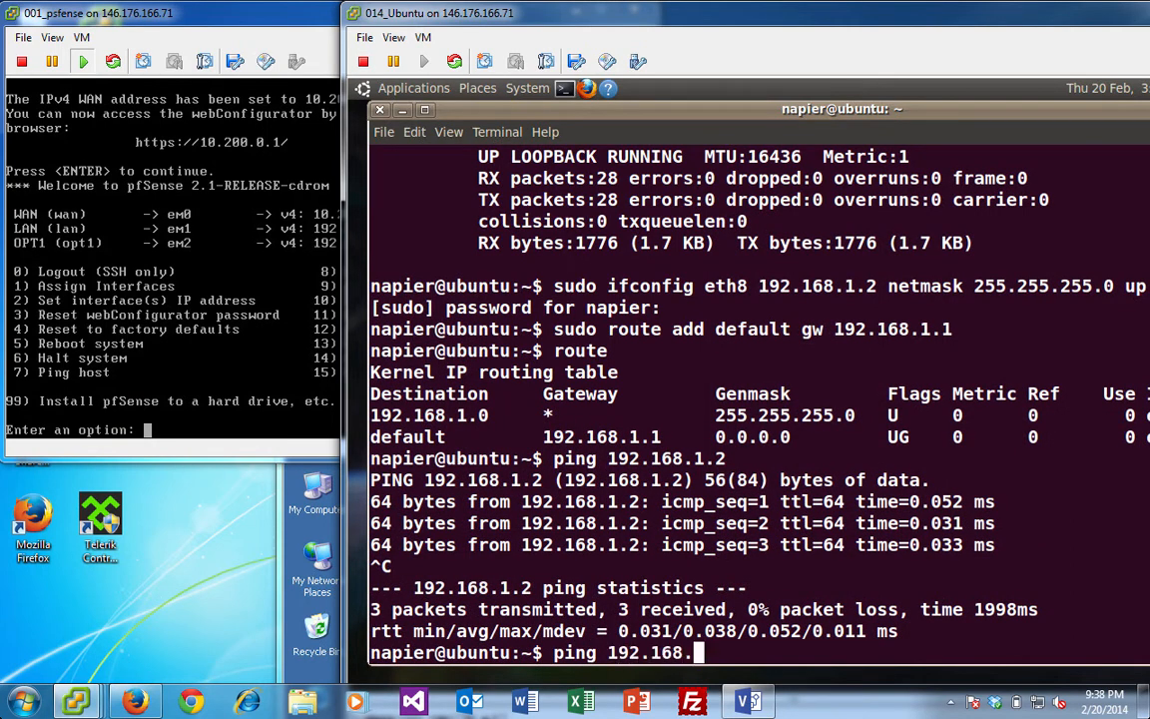
{"action": "type", "text": "1.2"}
{"action": "key", "text": "Return"}
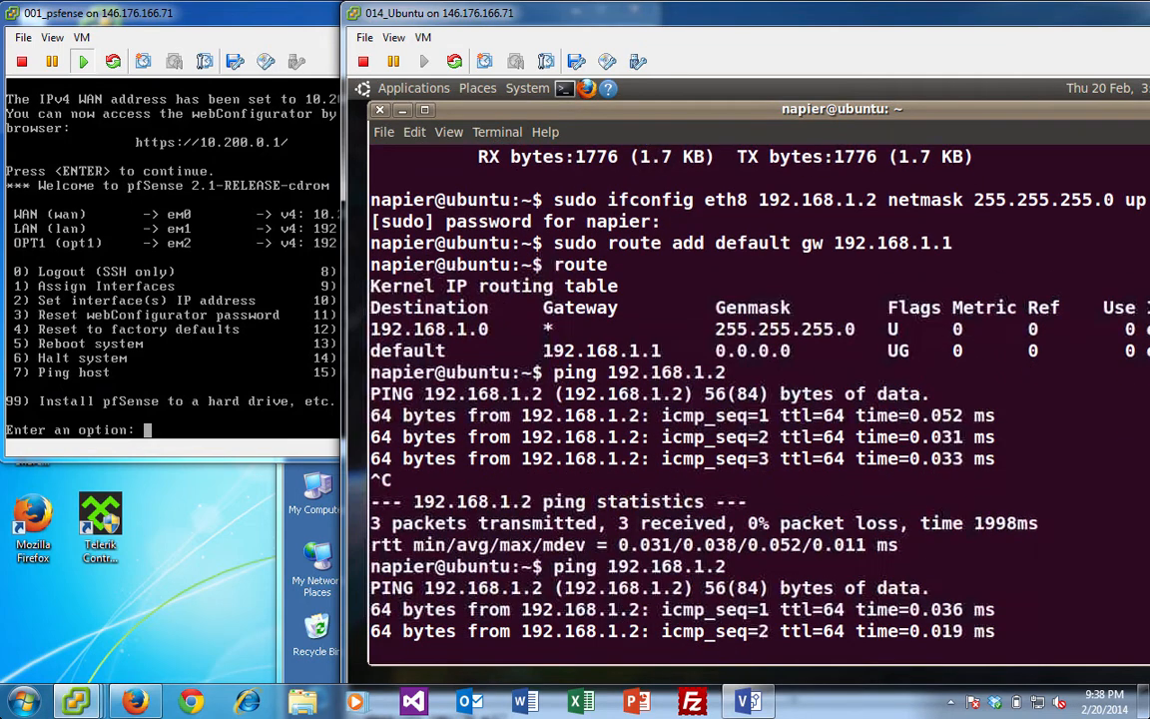
{"action": "key", "text": "ctrl+c"}
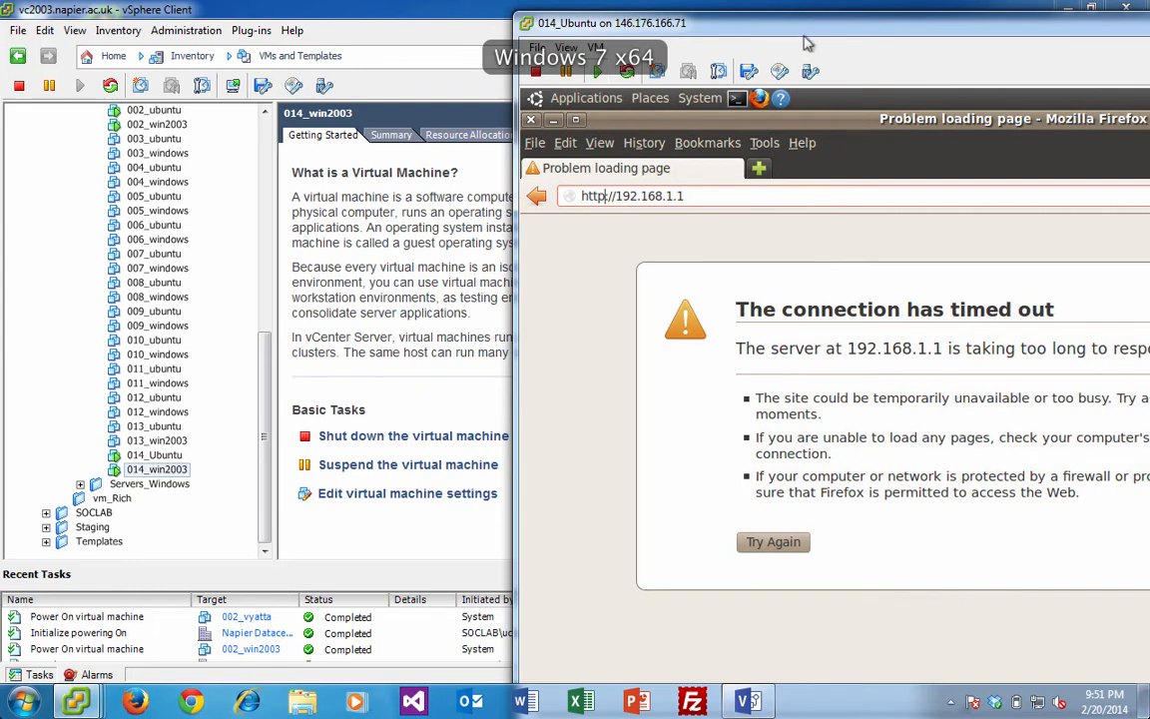
{"action": "type", "text": ":"}
{"action": "left_click", "coordinate": [718, 197]}
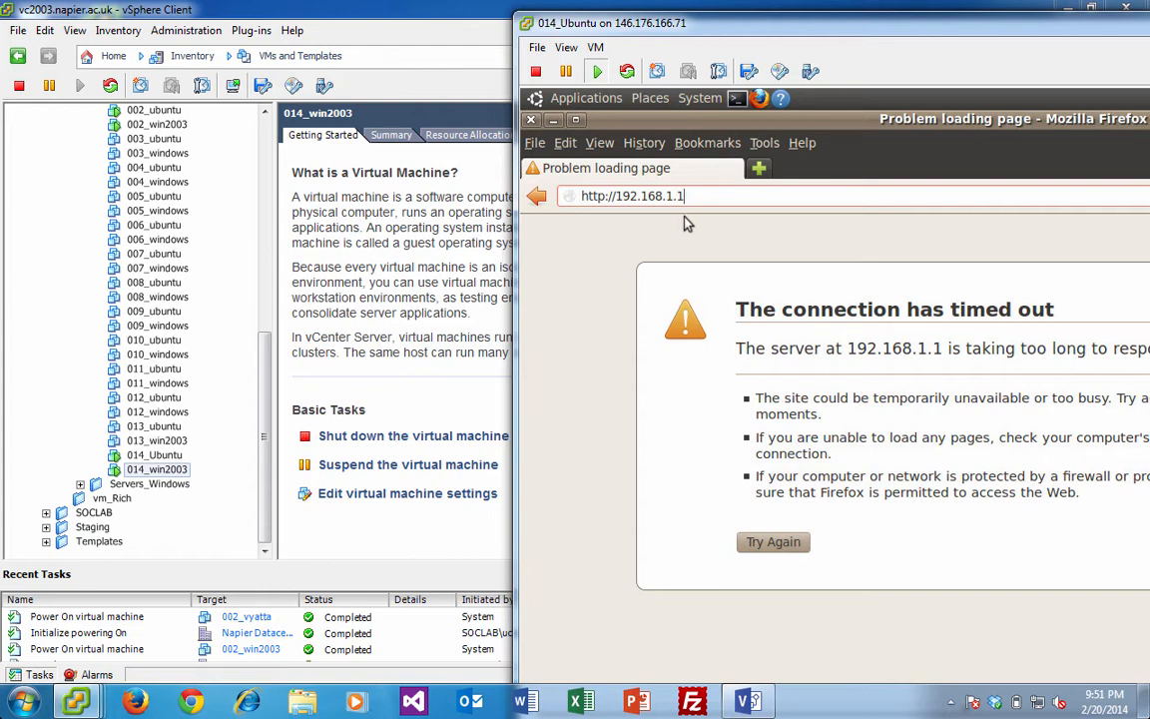
{"action": "mouse_move", "coordinate": [70, 705]}
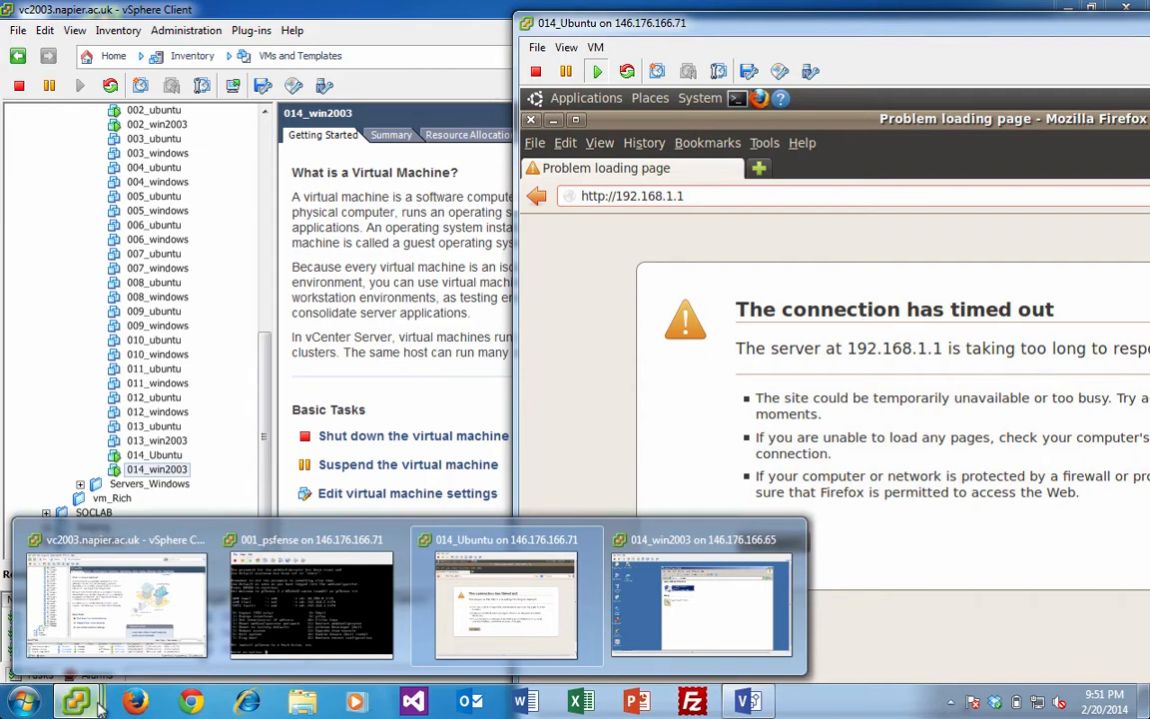
- Review Local Area Connection 2's TCP/IP settings (192.168.2.2/24, gateway 192.168.2.1) on Windows 2003, then close them
{"action": "left_click", "coordinate": [728, 614]}
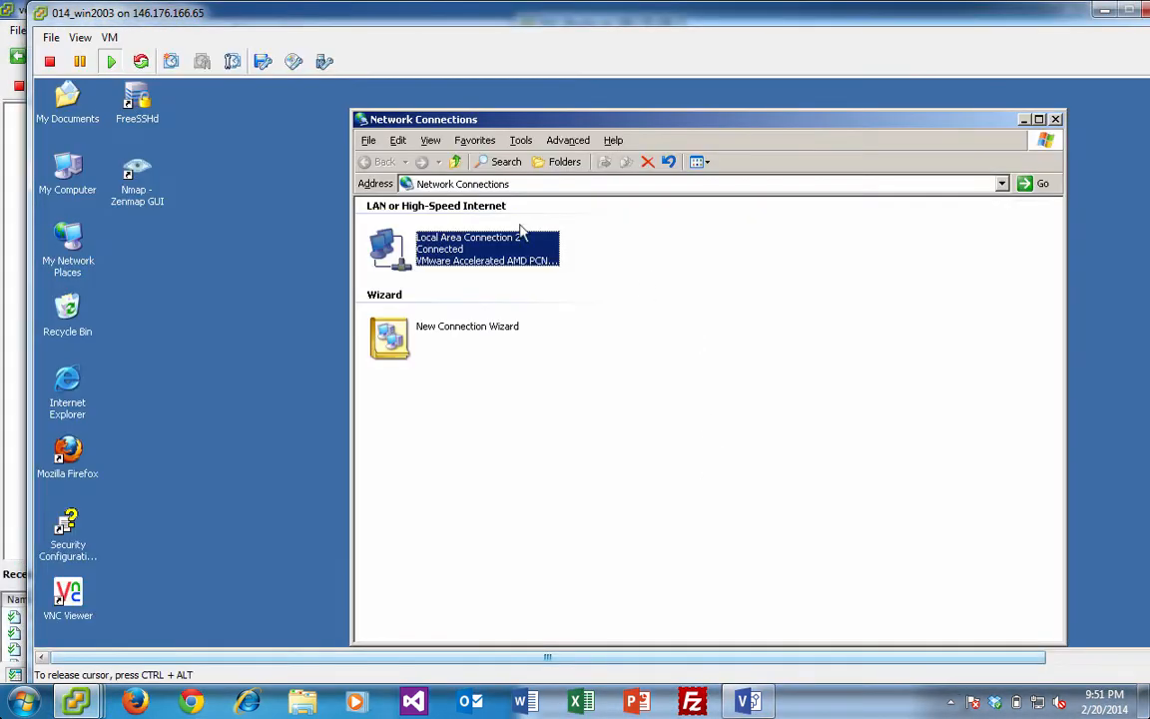
{"action": "right_click", "coordinate": [458, 257]}
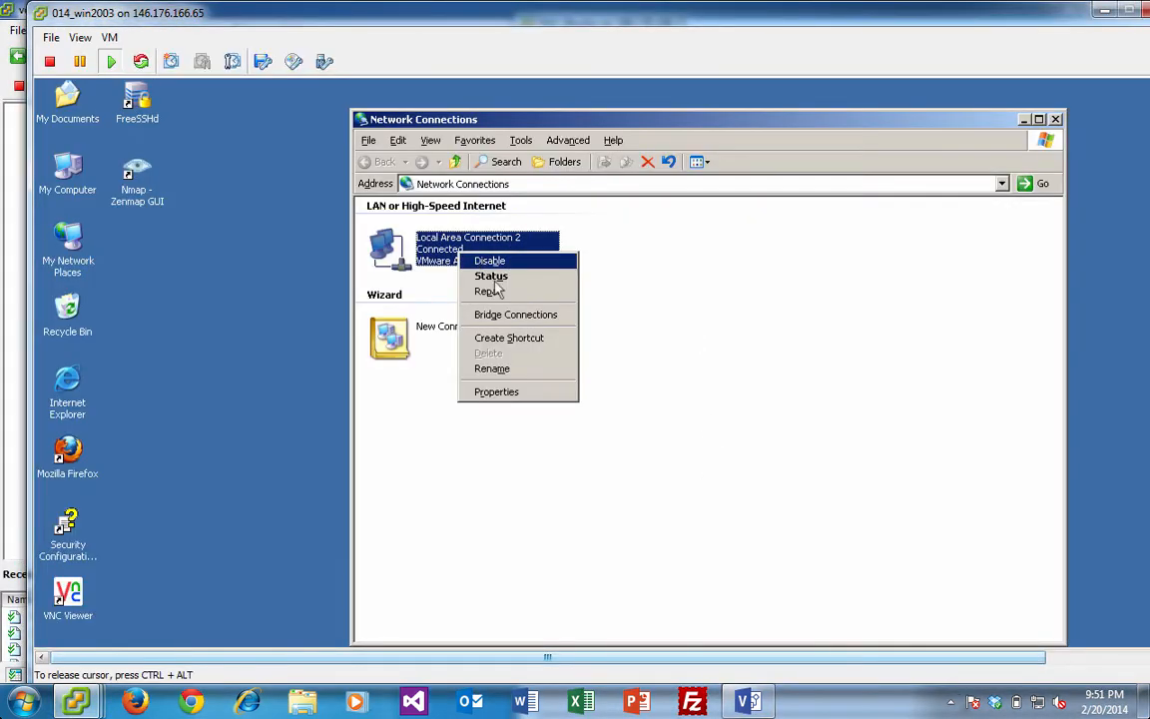
{"action": "left_click", "coordinate": [498, 392]}
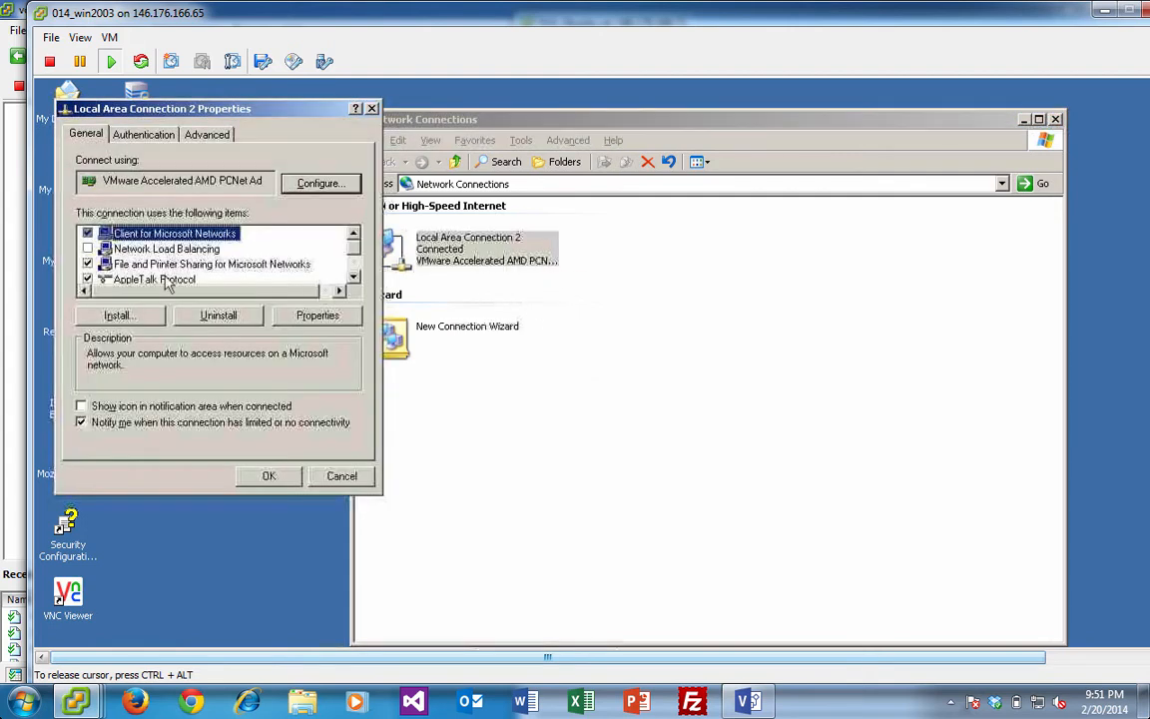
{"action": "scroll", "coordinate": [352, 250], "scroll_direction": "down", "scroll_amount": 1}
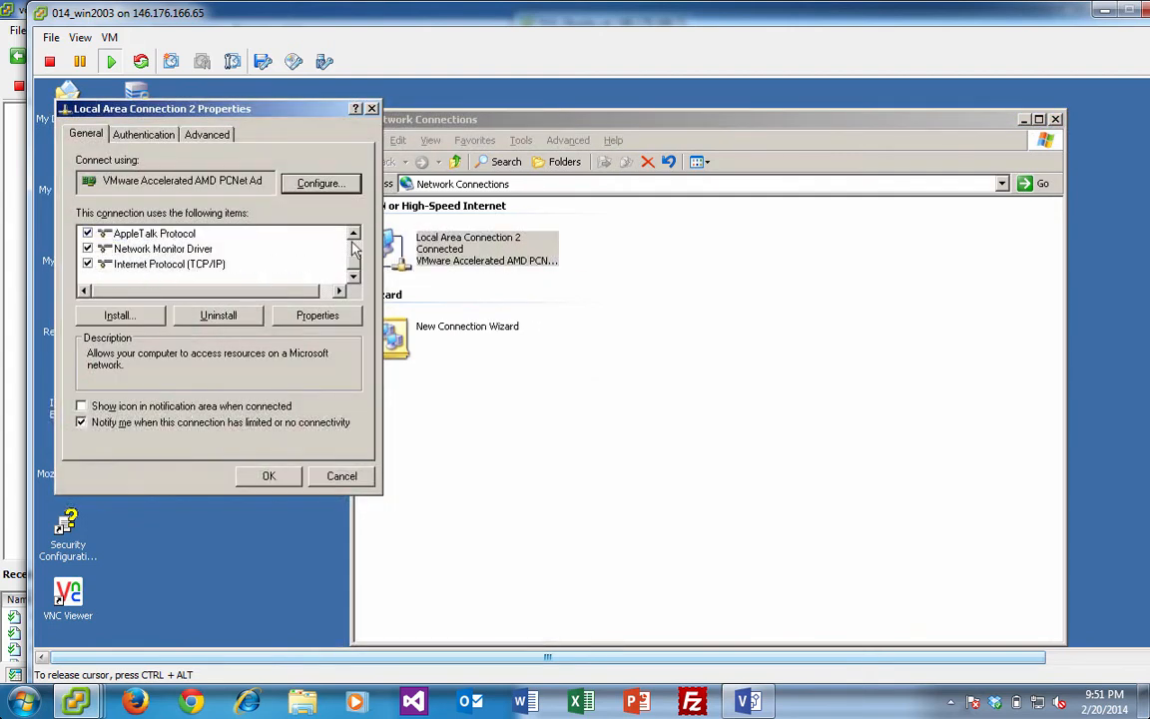
{"action": "scroll", "coordinate": [268, 268], "scroll_direction": "up", "scroll_amount": 1}
{"action": "scroll", "coordinate": [221, 271], "scroll_direction": "down", "scroll_amount": 1}
{"action": "left_click", "coordinate": [218, 265]}
{"action": "left_click", "coordinate": [305, 315]}
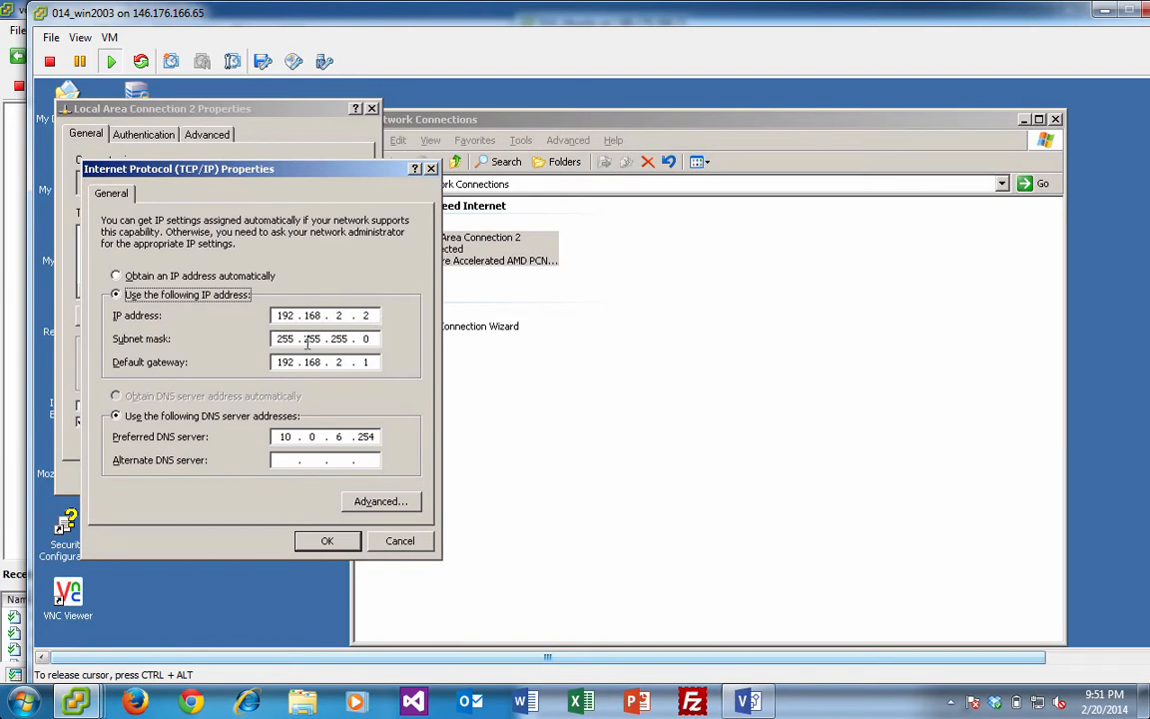
{"action": "left_click", "coordinate": [328, 541]}
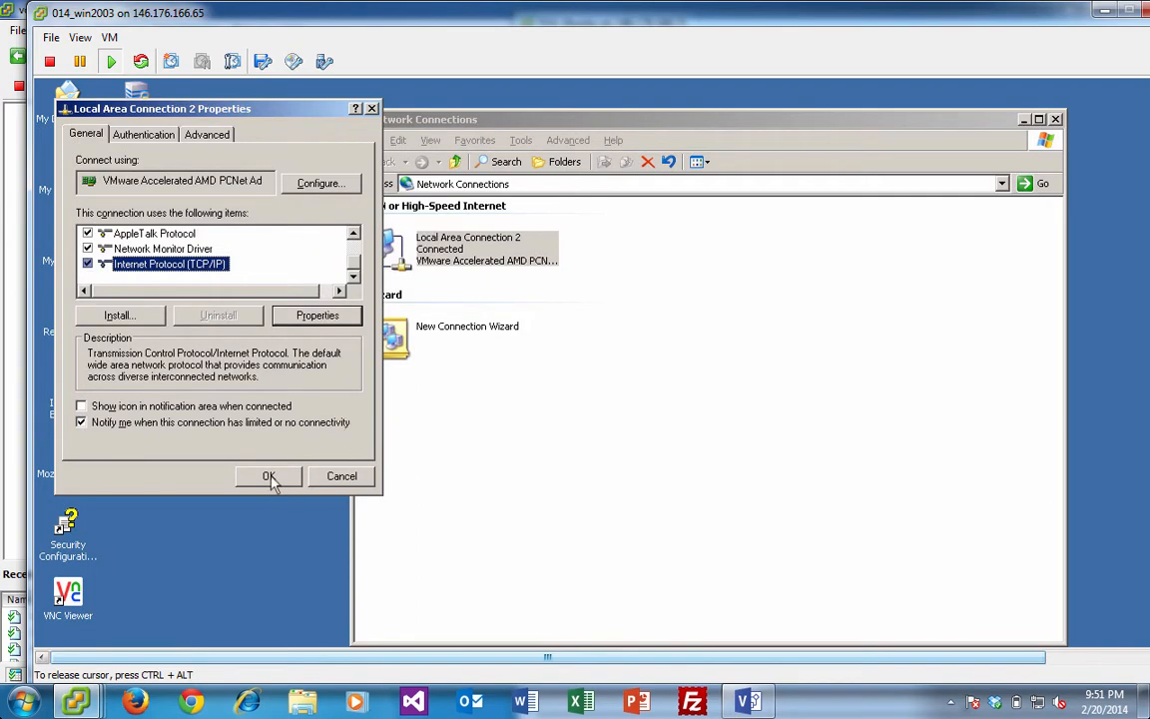
{"action": "left_click", "coordinate": [269, 477]}
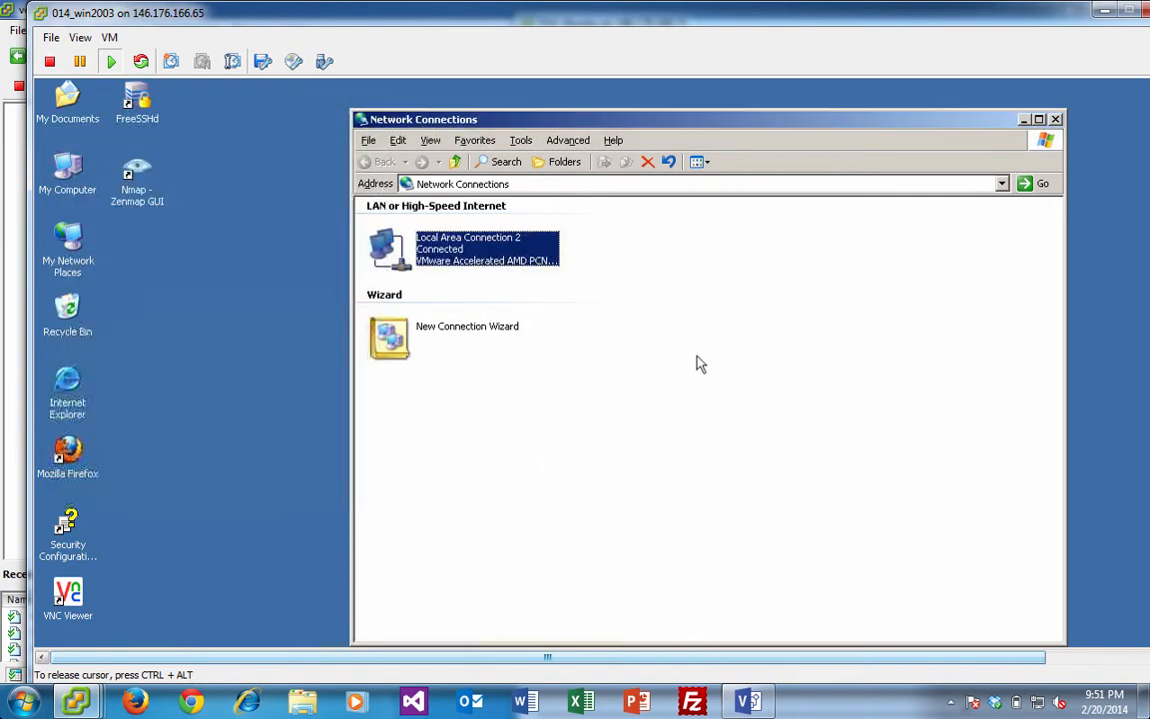
- Launch Firefox on the Windows 2003 VM and log in to pfSense at 192.168.2.1 as admin
{"action": "double_click", "coordinate": [65, 454]}
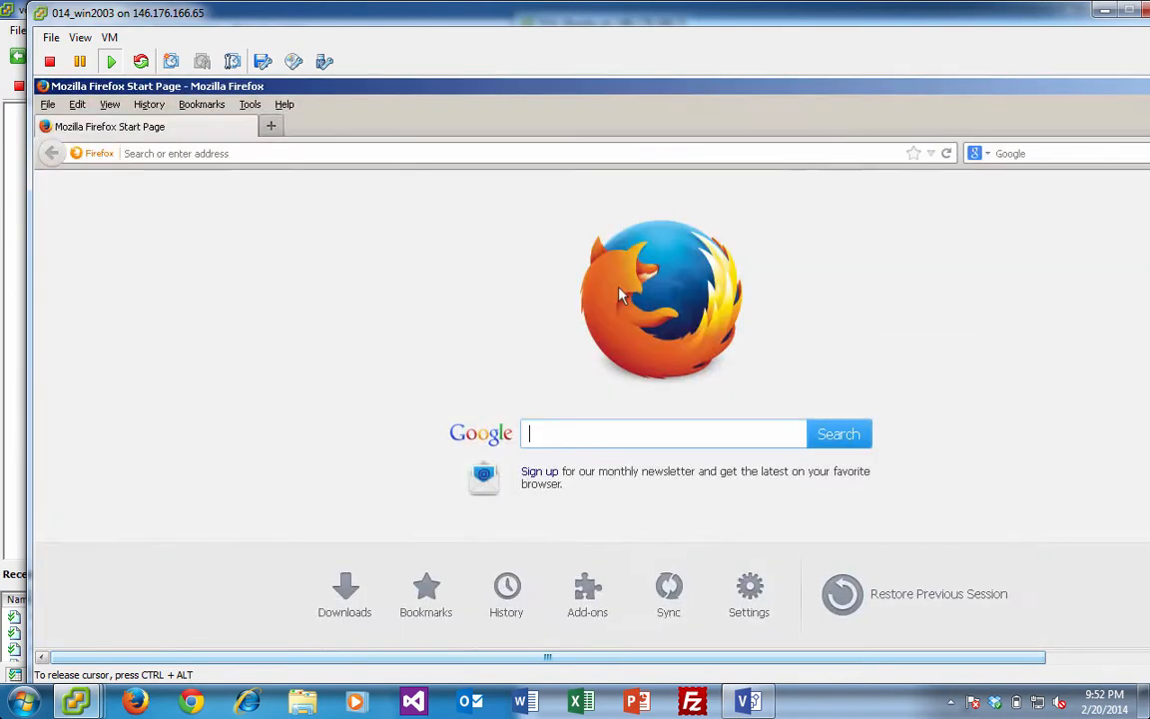
{"action": "left_click", "coordinate": [360, 154]}
{"action": "type", "text": "192.168.2.1/"}
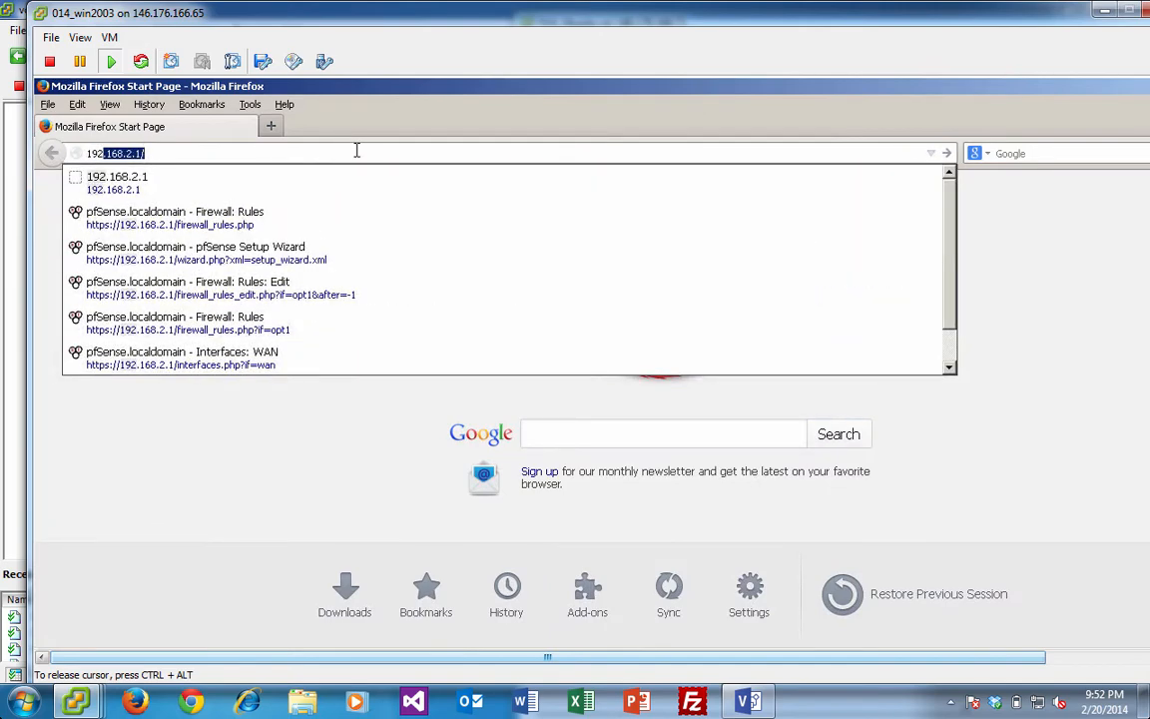
{"action": "key", "text": "Return"}
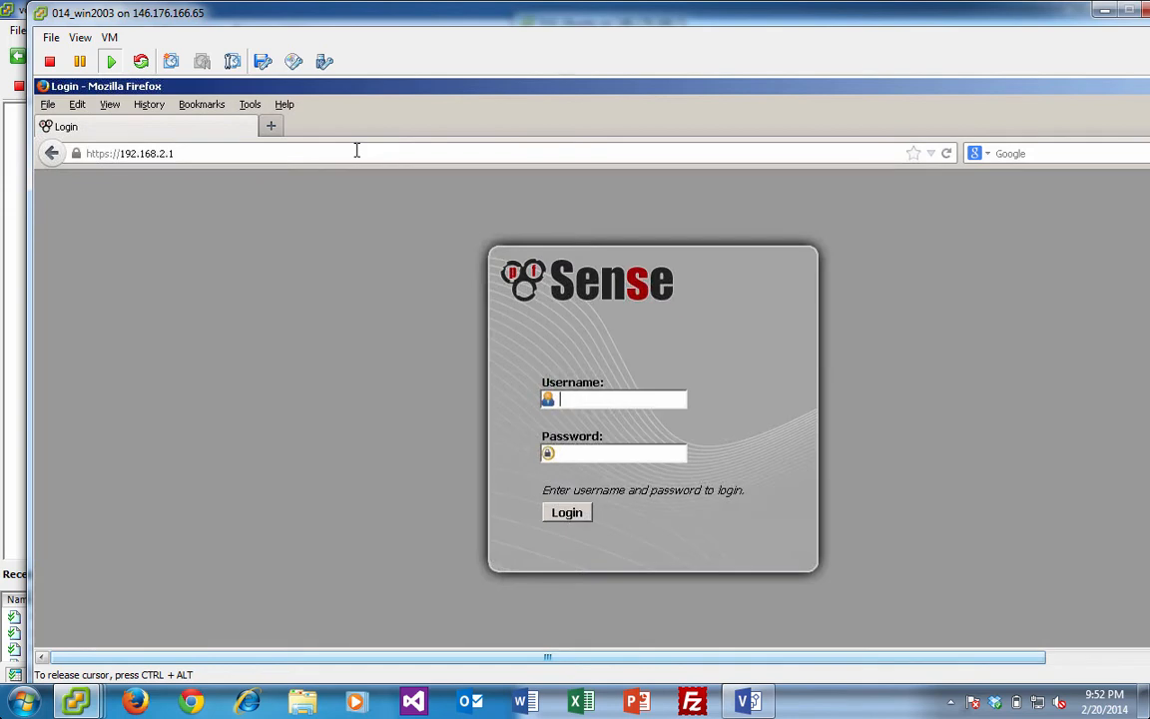
{"action": "type", "text": "admin"}
{"action": "key", "text": "Tab"}
{"action": "left_click", "coordinate": [567, 513]}
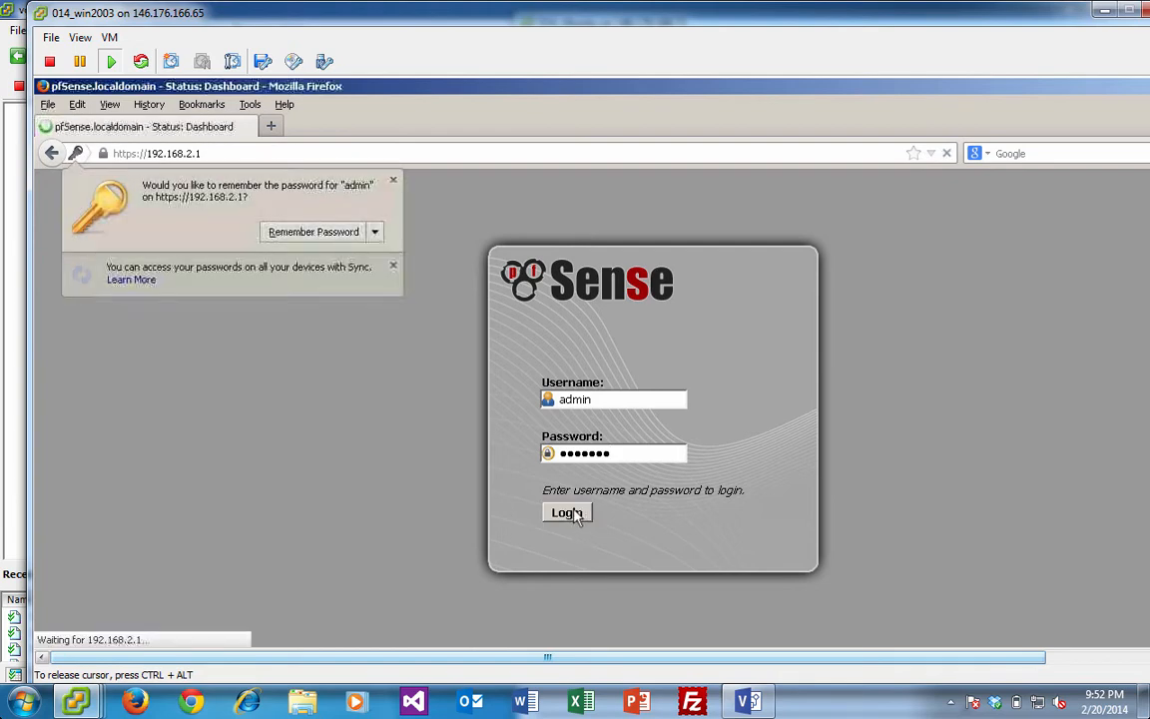
{"action": "left_click", "coordinate": [395, 186]}
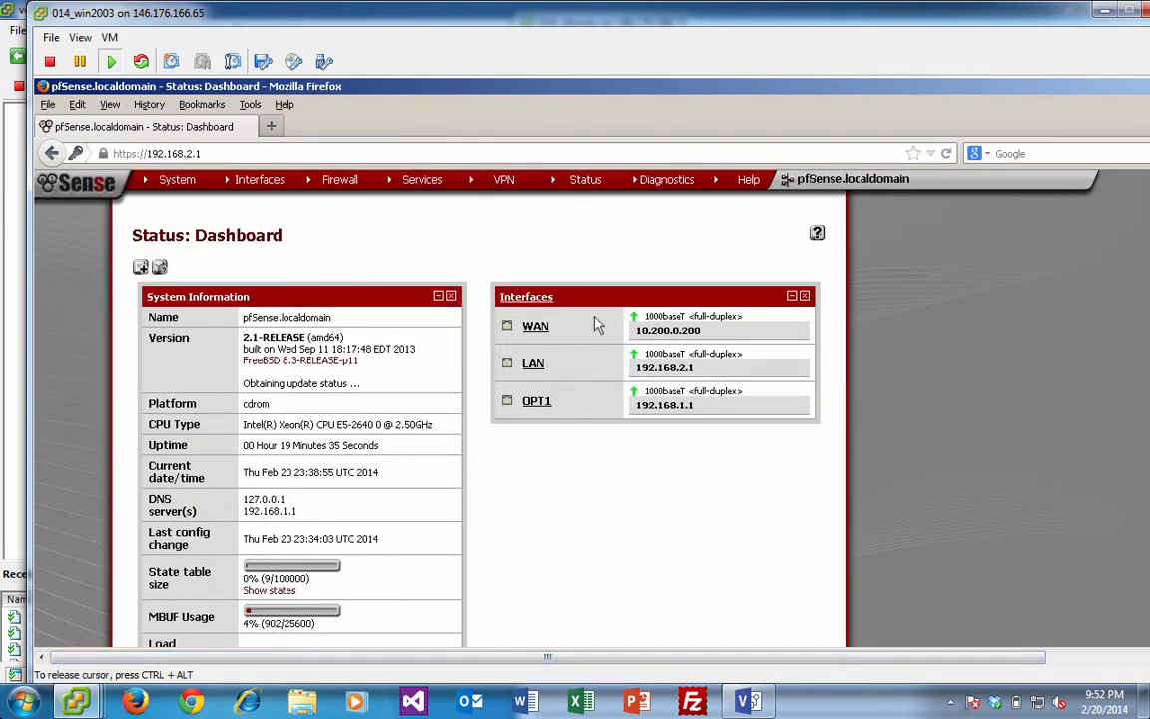
- Save the WAN interface with IPv4 address 10.200.0.201/24 and apply the pending changes
{"action": "scroll", "coordinate": [469, 404], "scroll_direction": "down", "scroll_amount": 5}
{"action": "scroll", "coordinate": [452, 339], "scroll_direction": "up", "scroll_amount": 5}
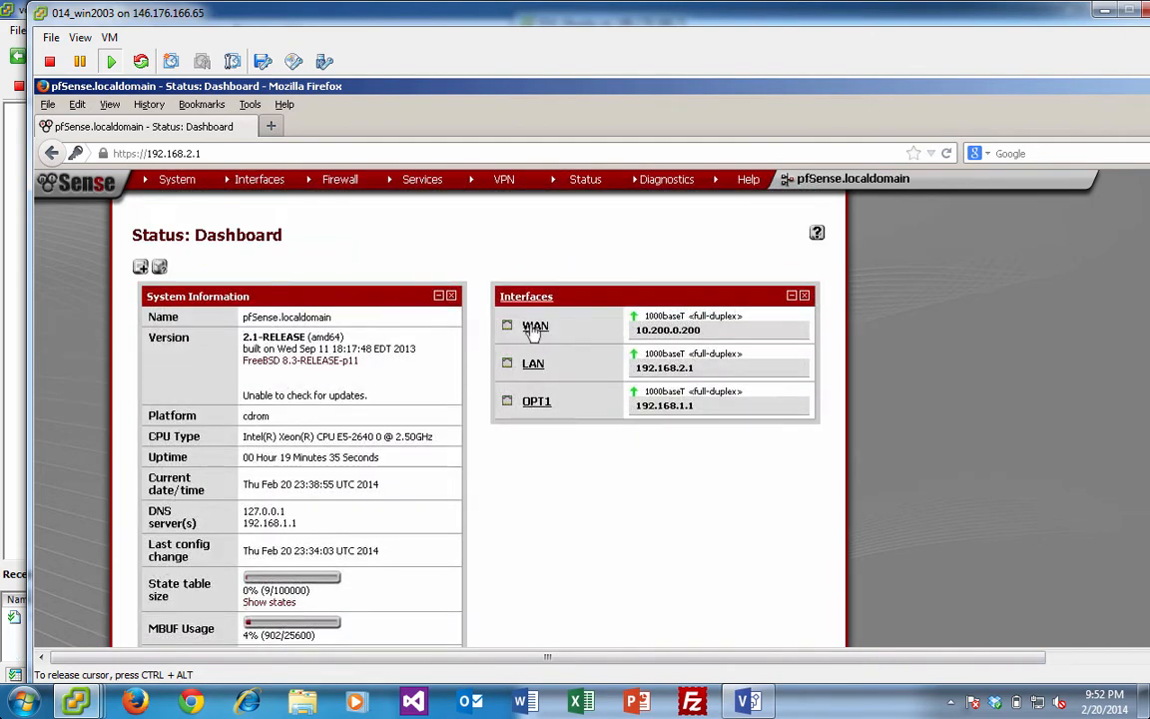
{"action": "left_click", "coordinate": [535, 330]}
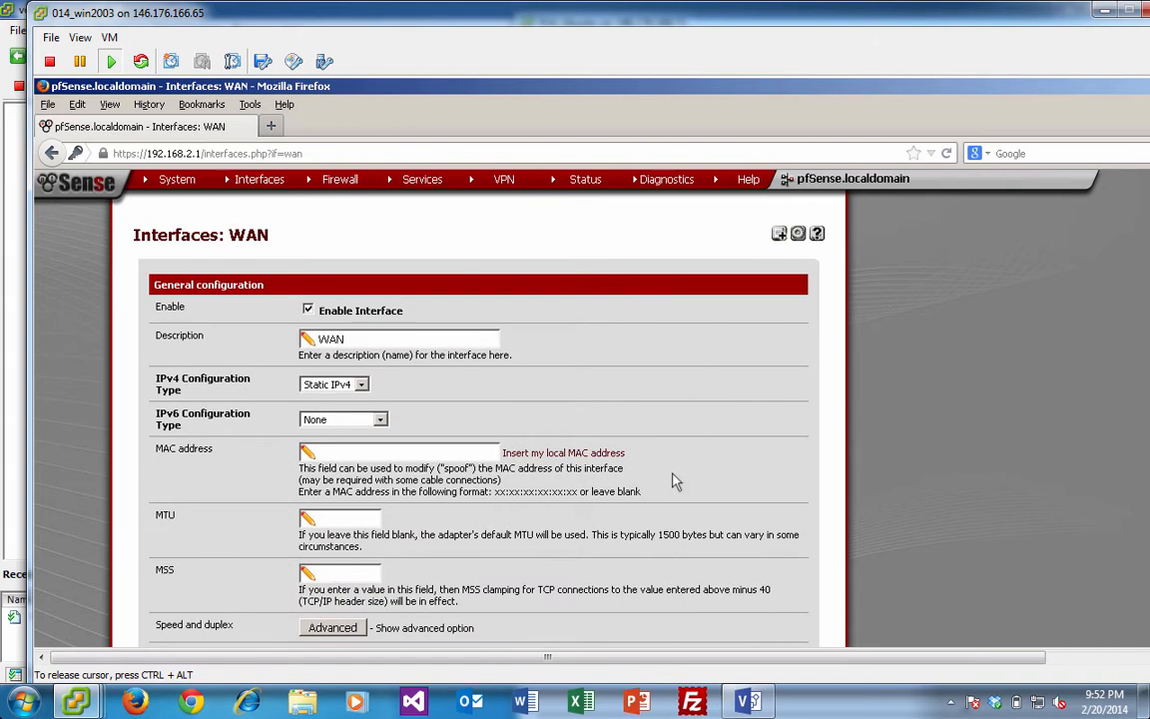
{"action": "scroll", "coordinate": [599, 489], "scroll_direction": "down", "scroll_amount": 6}
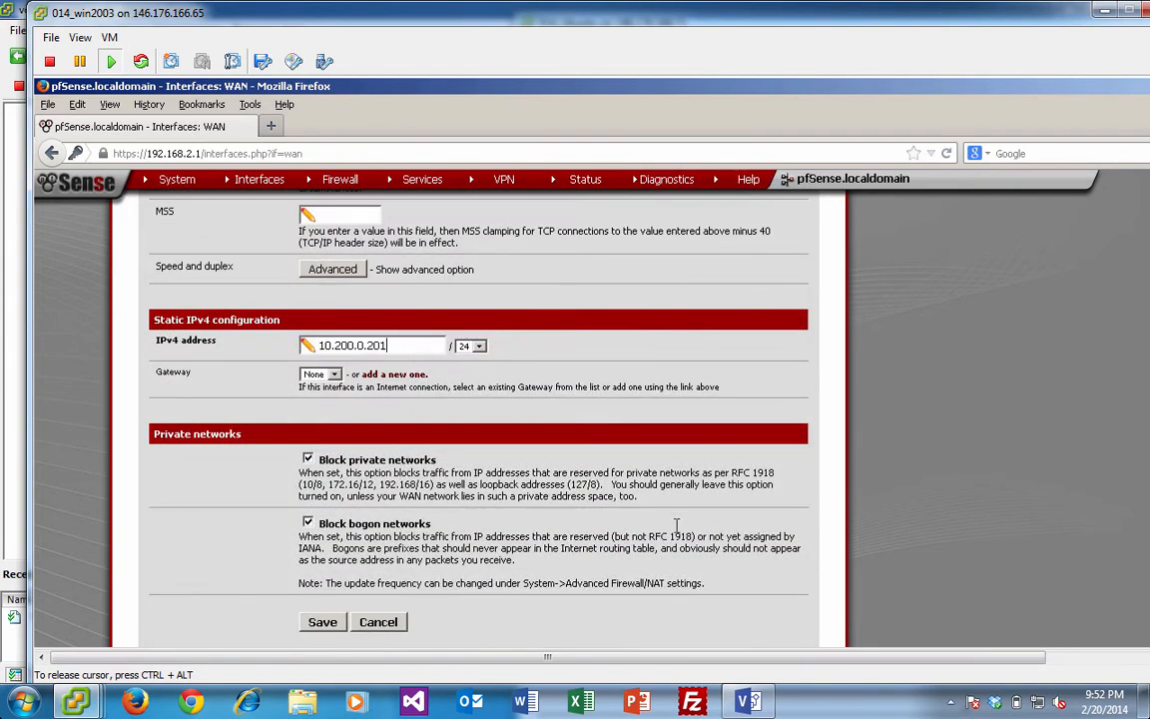
{"action": "scroll", "coordinate": [499, 499], "scroll_direction": "down", "scroll_amount": 1}
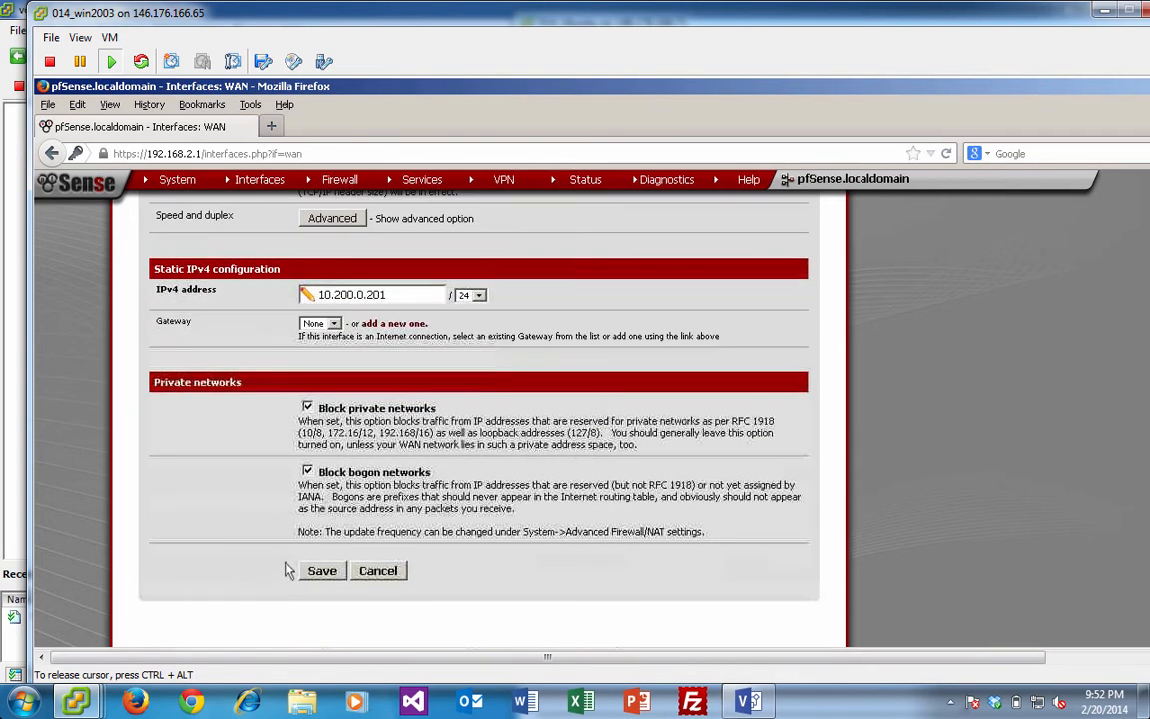
{"action": "left_click", "coordinate": [320, 571]}
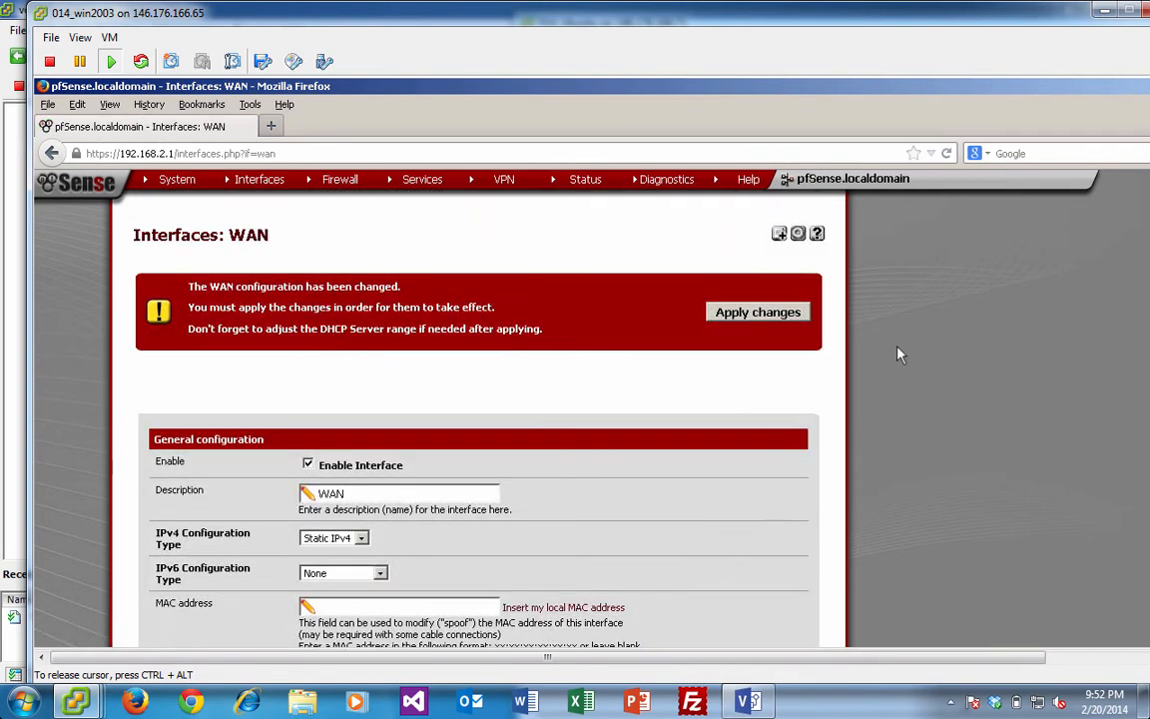
{"action": "left_click", "coordinate": [770, 314]}
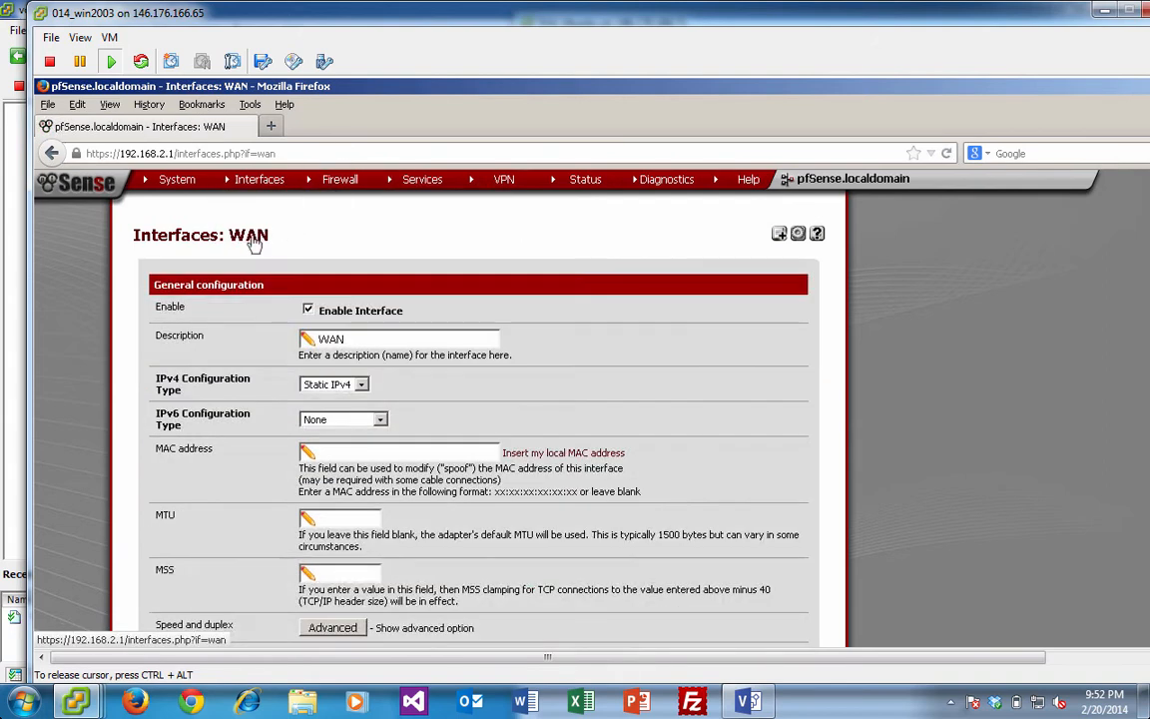
- Start a new firewall rule on the LAN interface with action Pass
{"action": "mouse_move", "coordinate": [344, 188]}
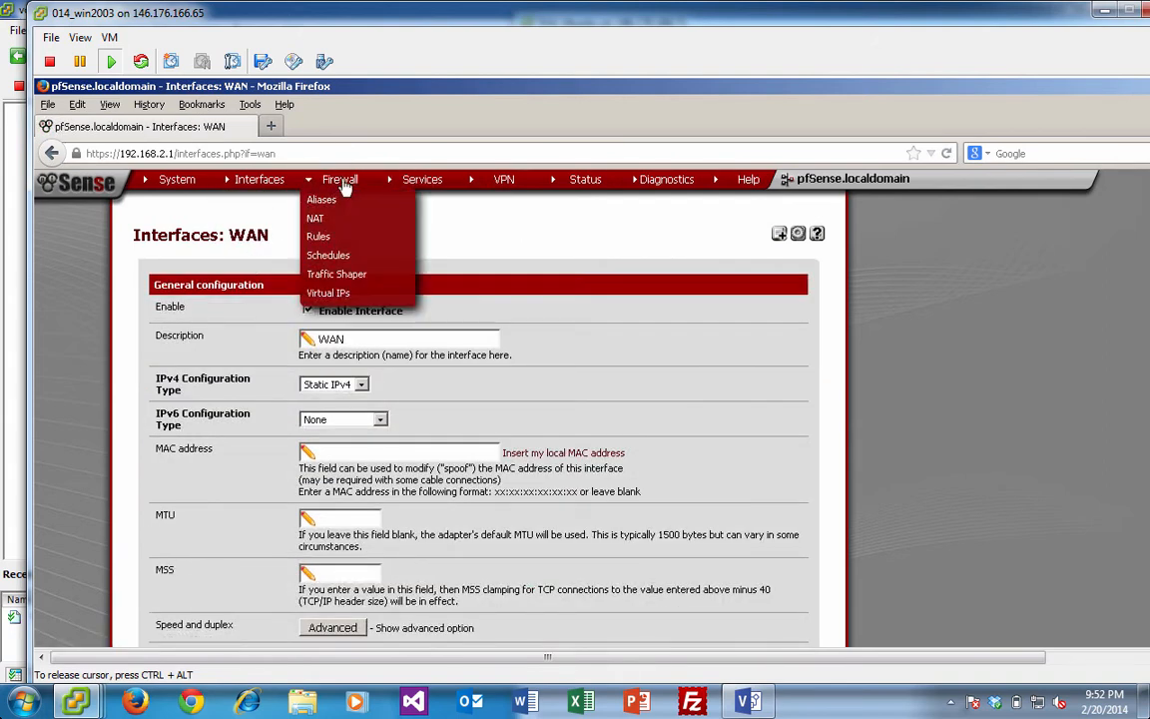
{"action": "left_click", "coordinate": [335, 246]}
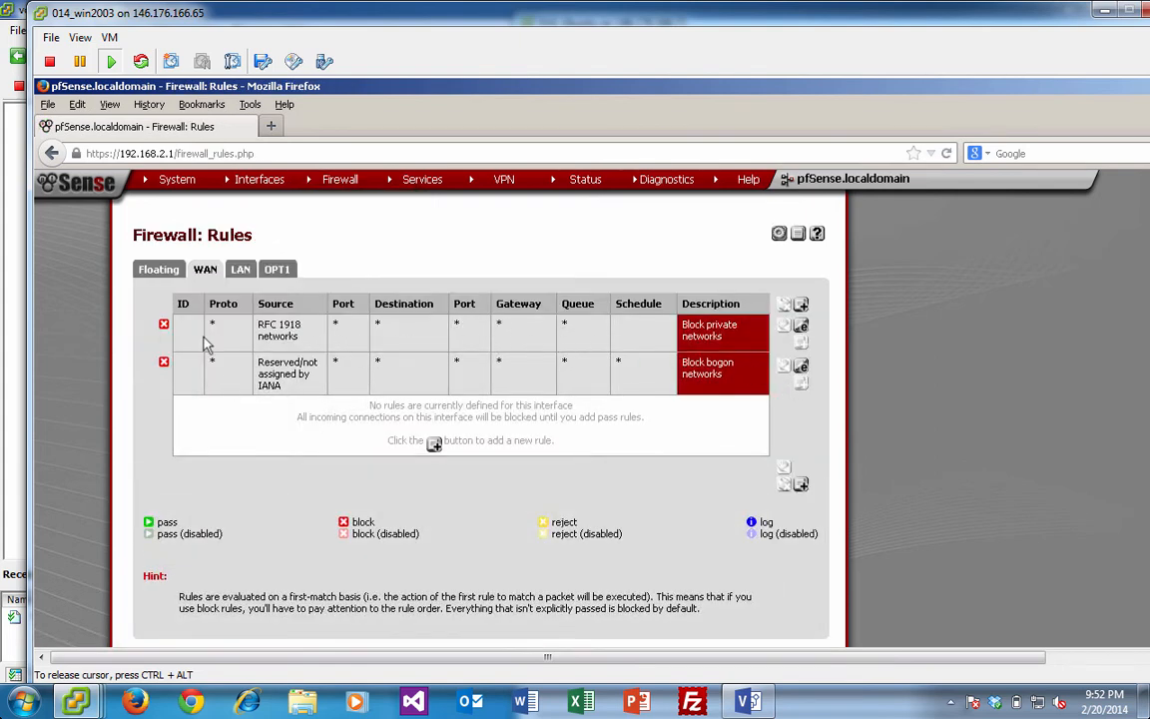
{"action": "left_click", "coordinate": [800, 304]}
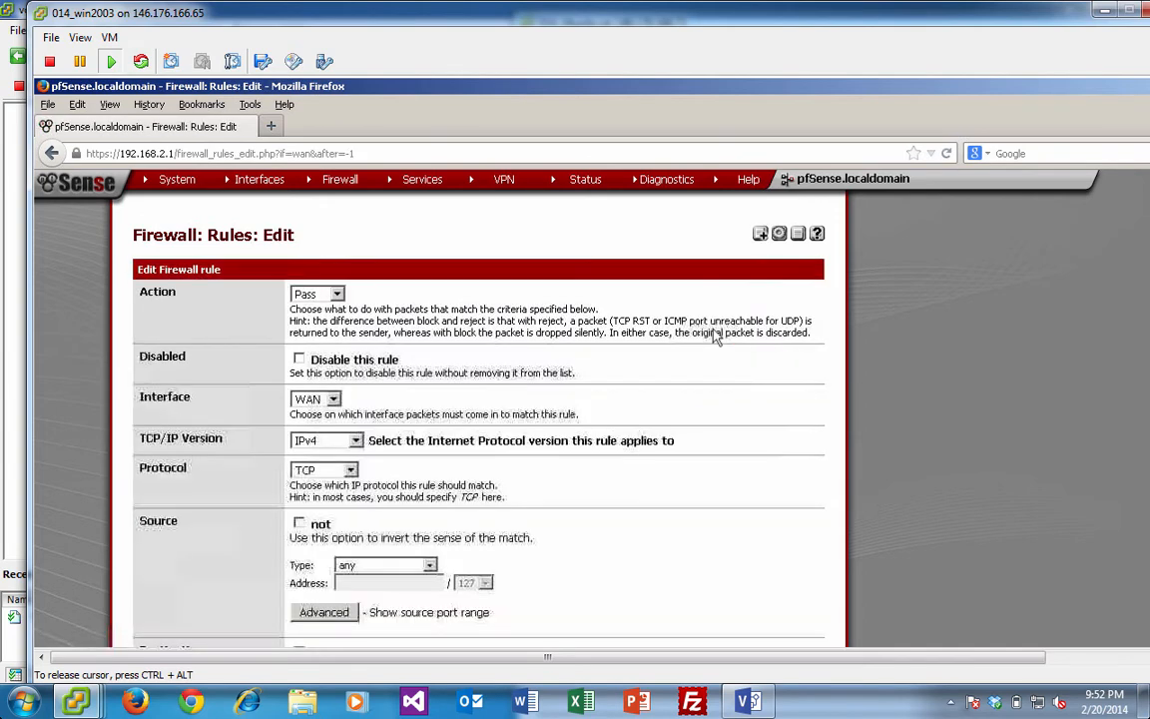
{"action": "left_click", "coordinate": [335, 400]}
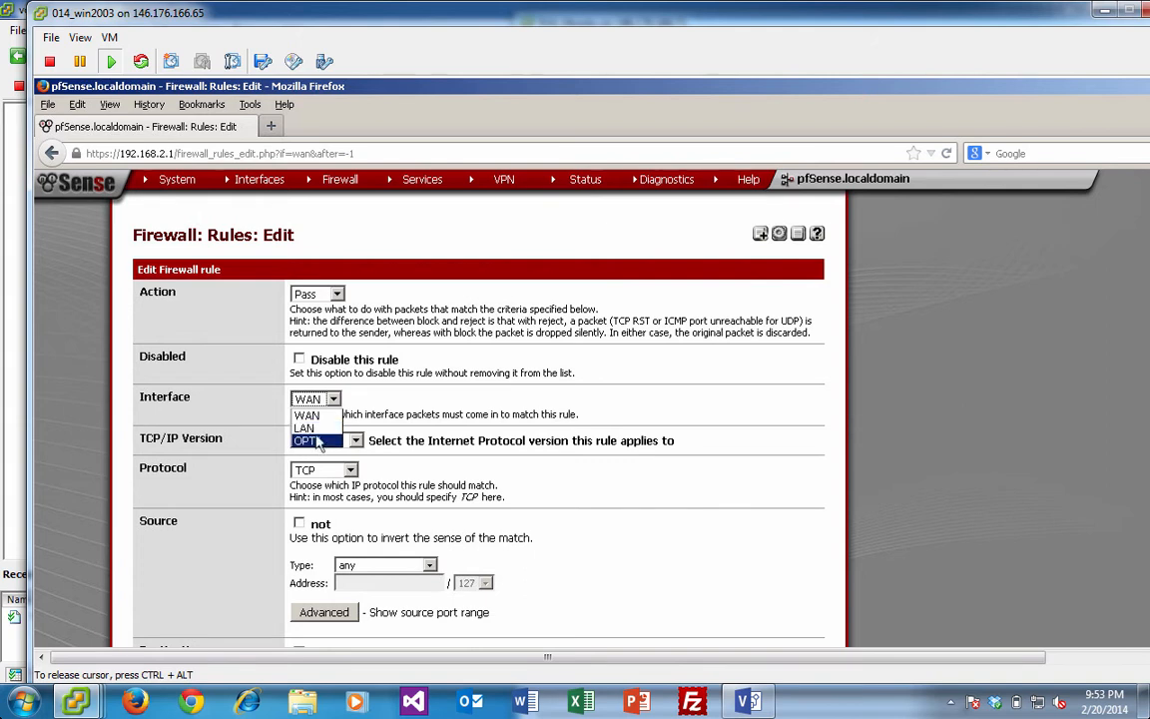
{"action": "left_click", "coordinate": [304, 428]}
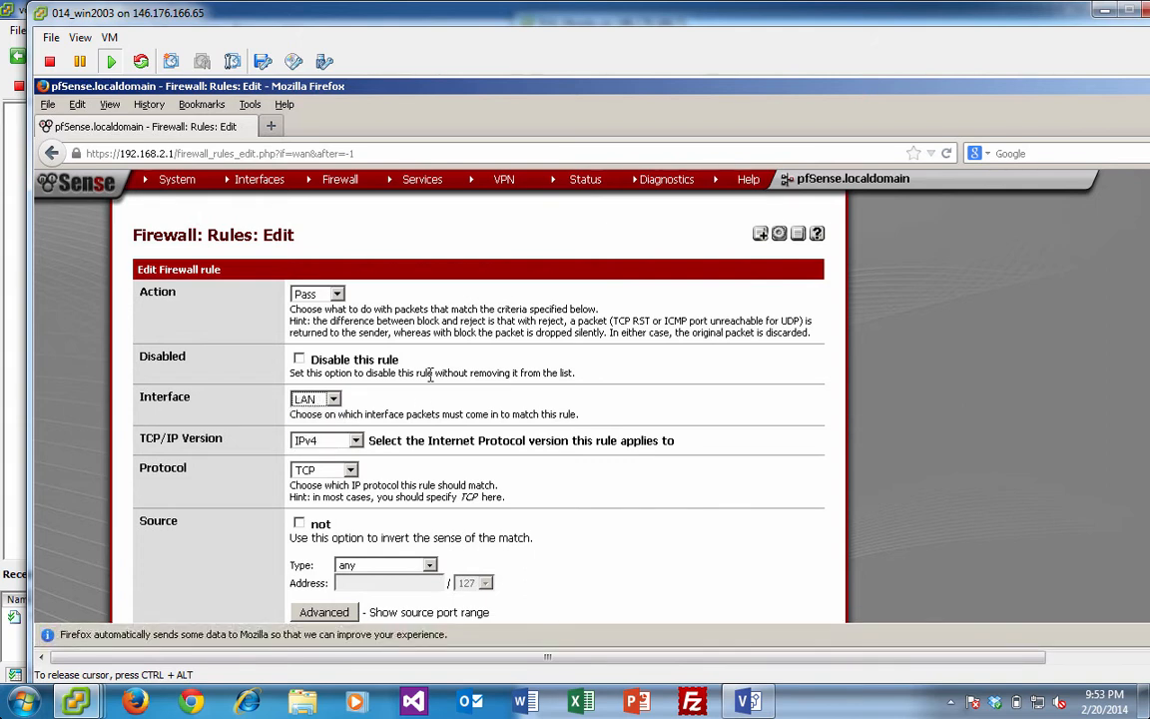
{"action": "left_click", "coordinate": [337, 296]}
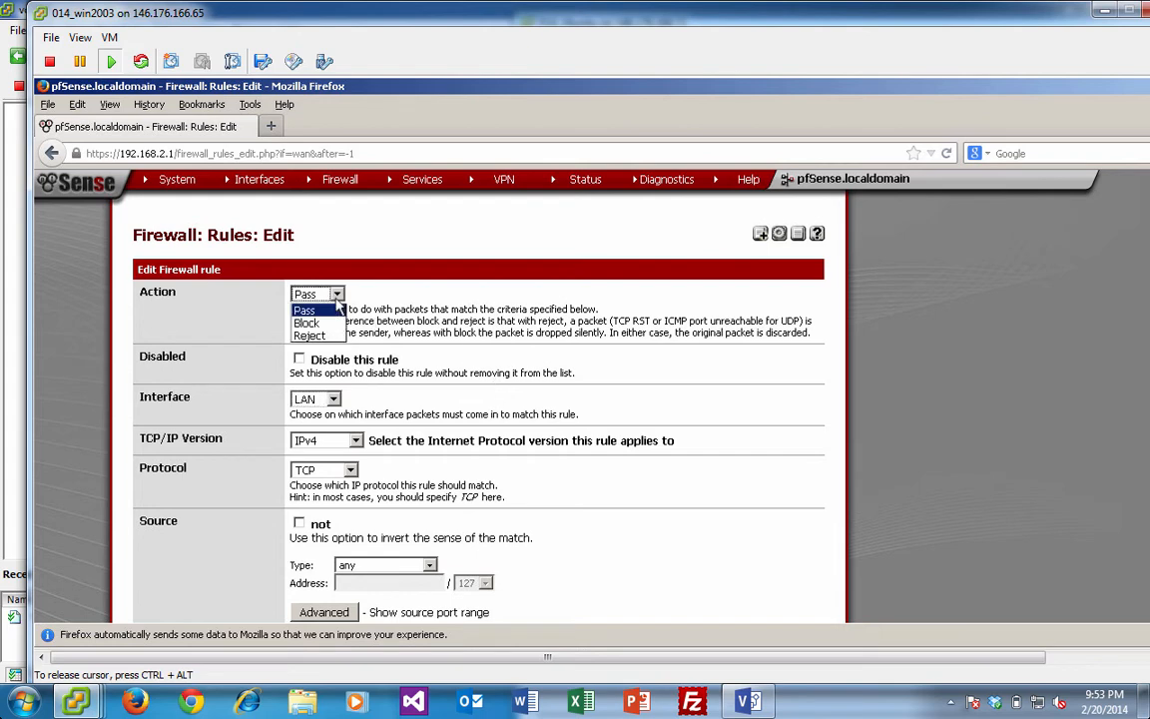
{"action": "left_click", "coordinate": [366, 317]}
- Keep the source as any and set the destination port range to HTTP
{"action": "scroll", "coordinate": [444, 339], "scroll_direction": "down", "scroll_amount": 2}
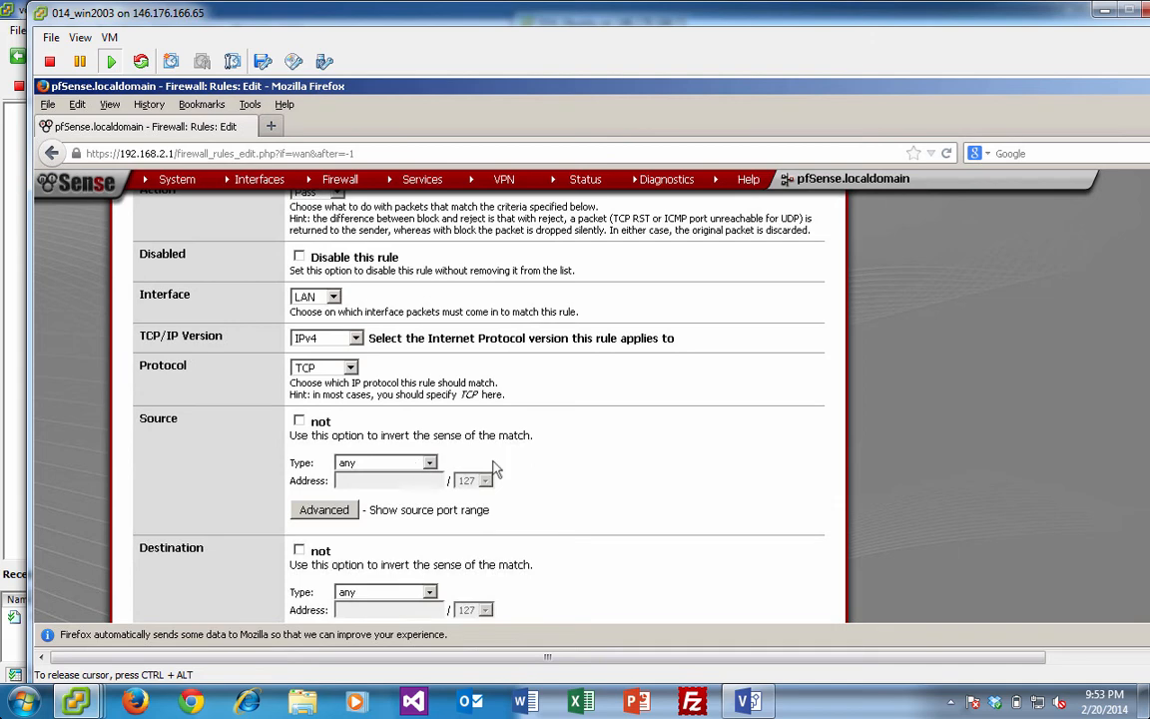
{"action": "left_click", "coordinate": [430, 465]}
{"action": "left_click", "coordinate": [634, 457]}
{"action": "scroll", "coordinate": [599, 450], "scroll_direction": "down", "scroll_amount": 2}
{"action": "scroll", "coordinate": [577, 439], "scroll_direction": "down", "scroll_amount": 5}
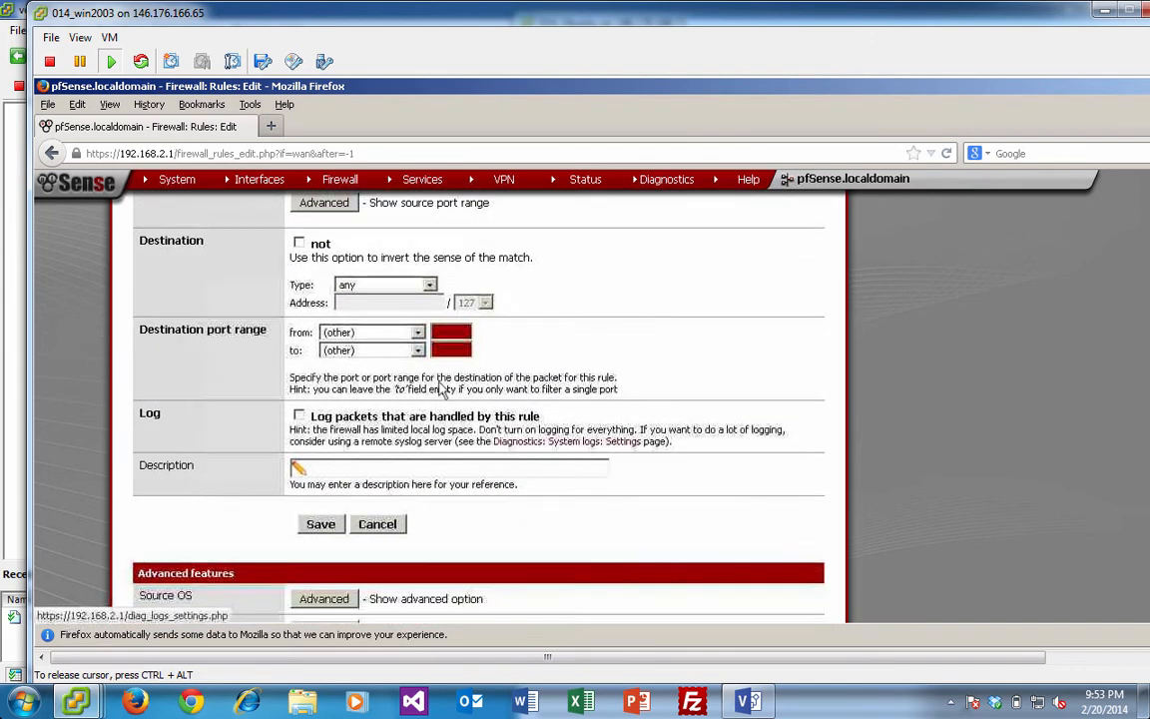
{"action": "left_click", "coordinate": [413, 332]}
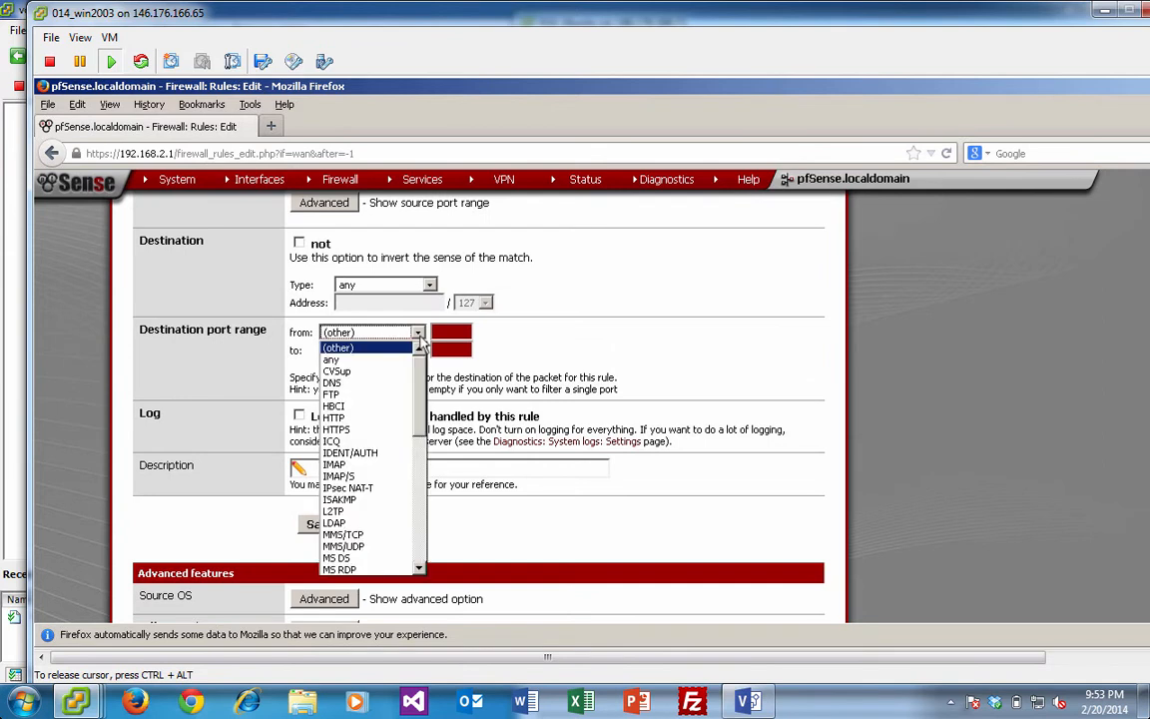
{"action": "scroll", "coordinate": [413, 486], "scroll_direction": "down", "scroll_amount": 8}
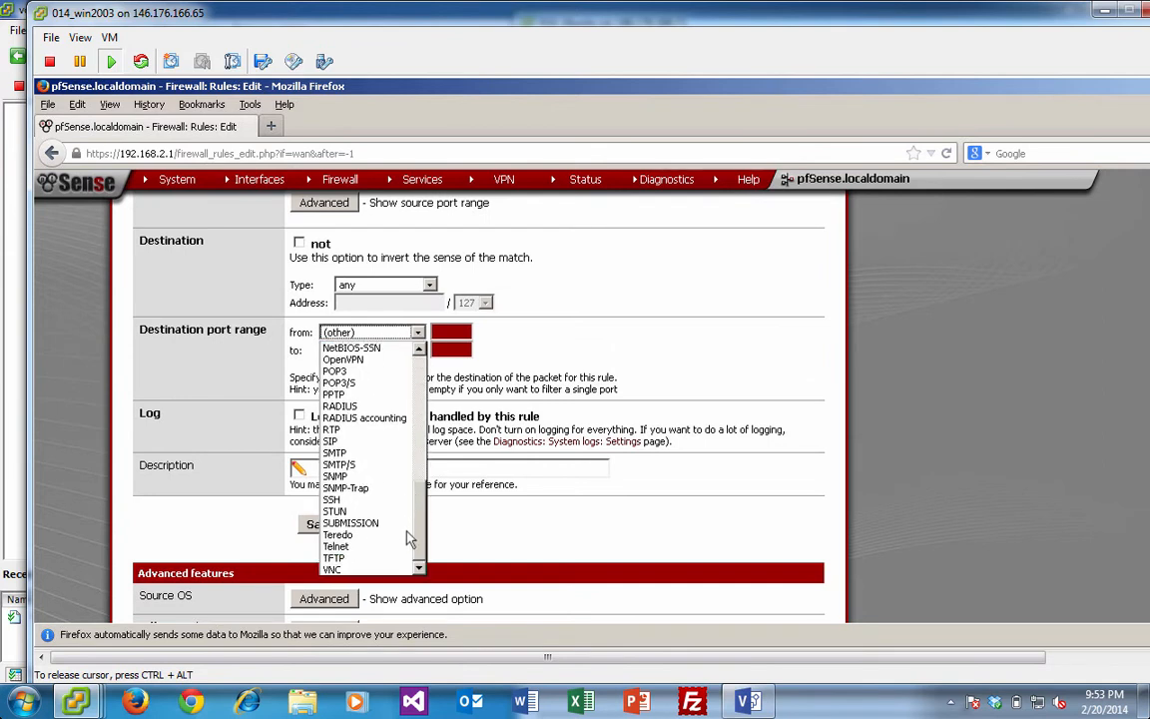
{"action": "scroll", "coordinate": [413, 486], "scroll_direction": "up", "scroll_amount": 10}
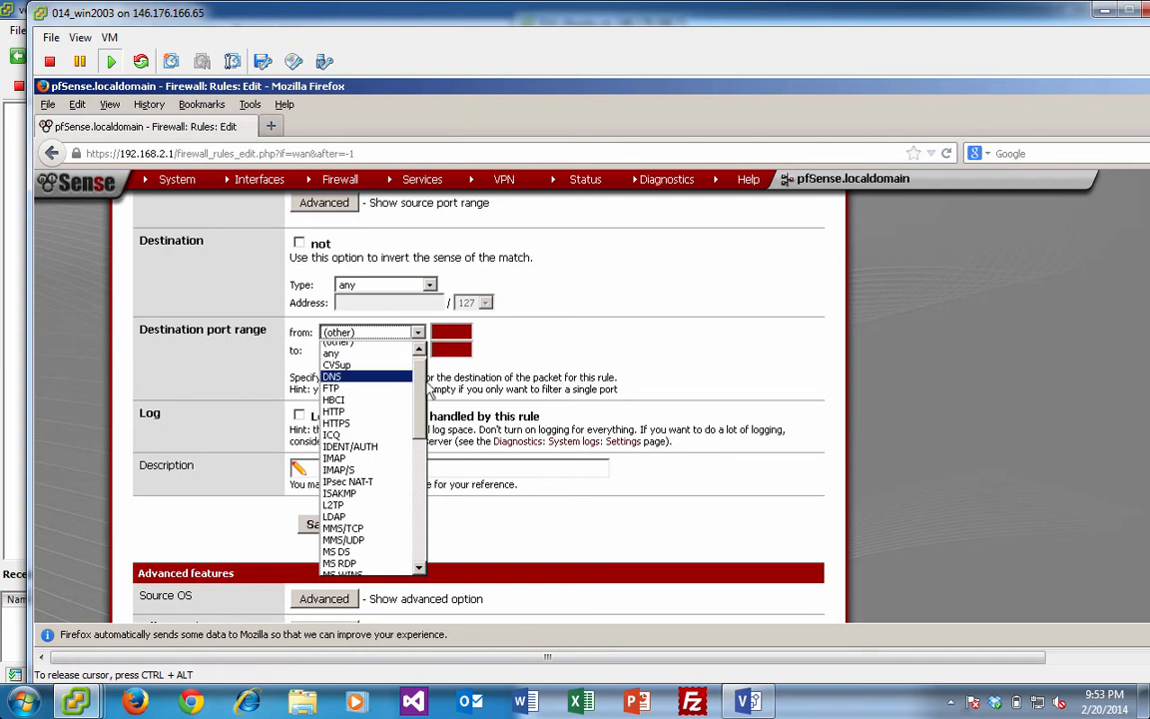
{"action": "left_click_drag", "start_coordinate": [423, 392], "coordinate": [372, 361]}
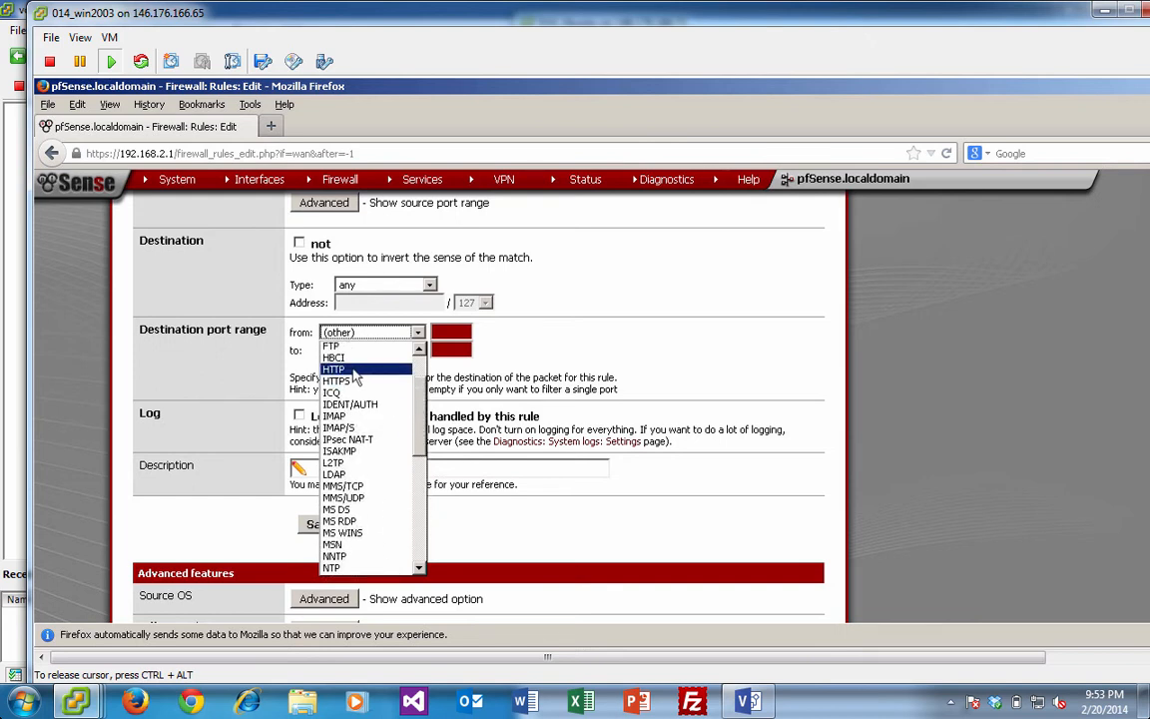
{"action": "left_click", "coordinate": [361, 371]}
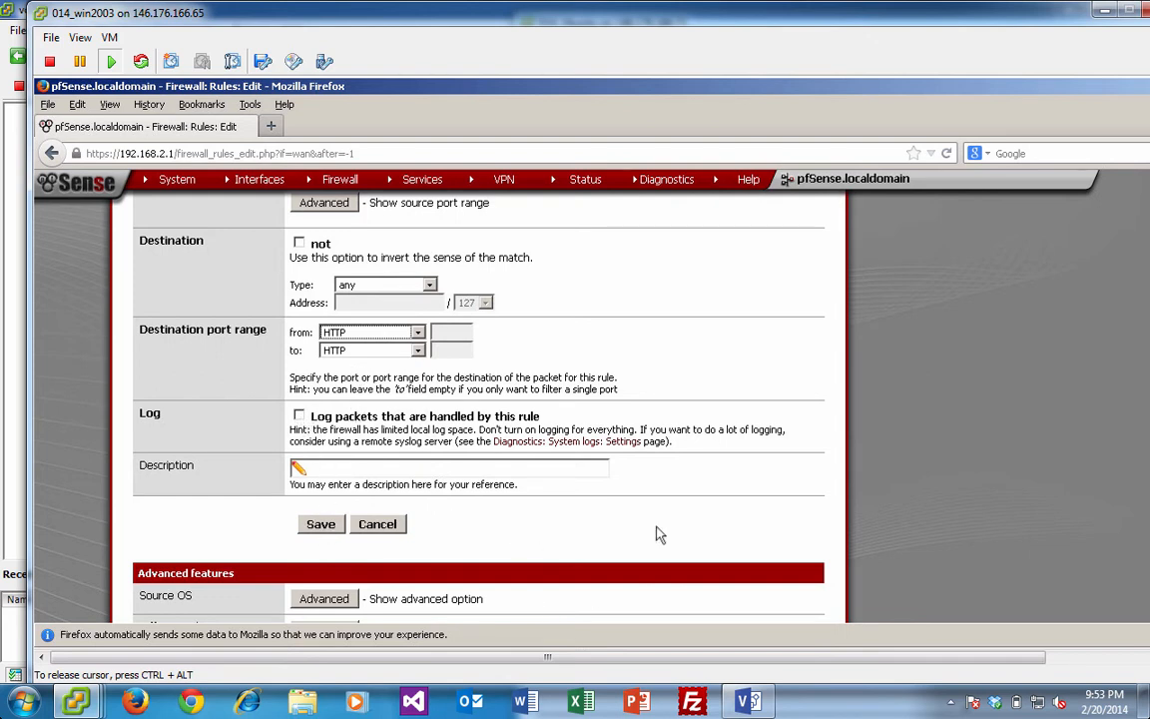
{"action": "left_click", "coordinate": [758, 514]}
{"action": "scroll", "coordinate": [725, 481], "scroll_direction": "down", "scroll_amount": 6}
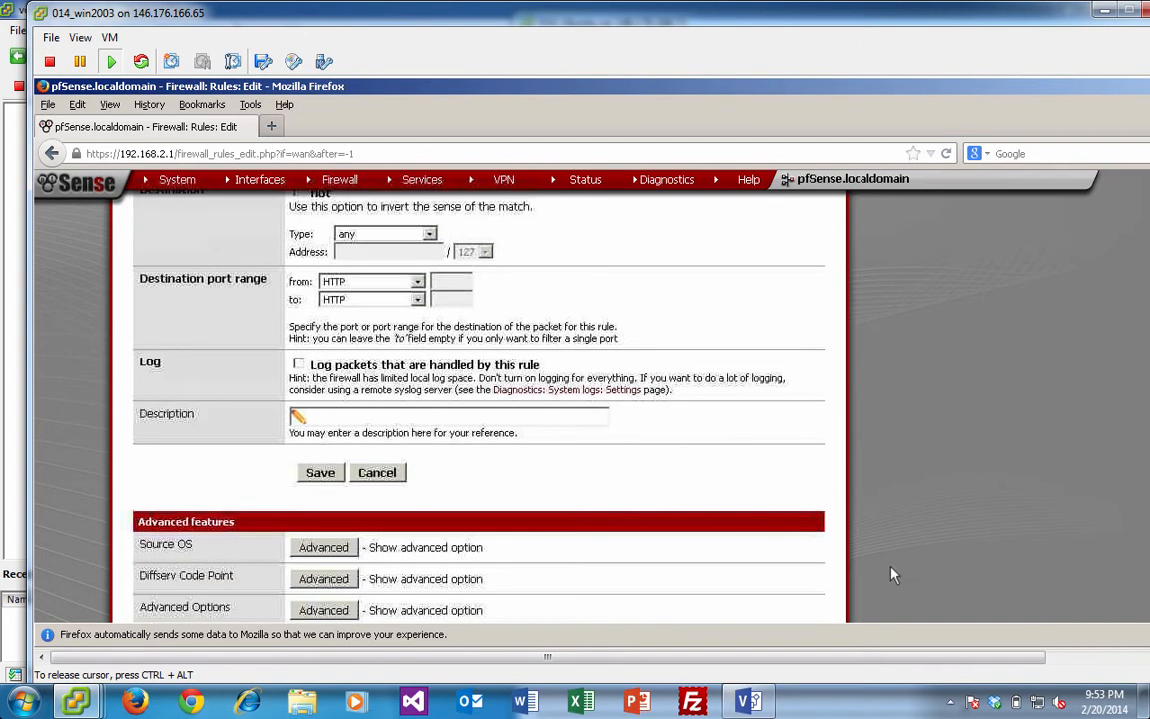
{"action": "scroll", "coordinate": [619, 329], "scroll_direction": "up", "scroll_amount": 1}
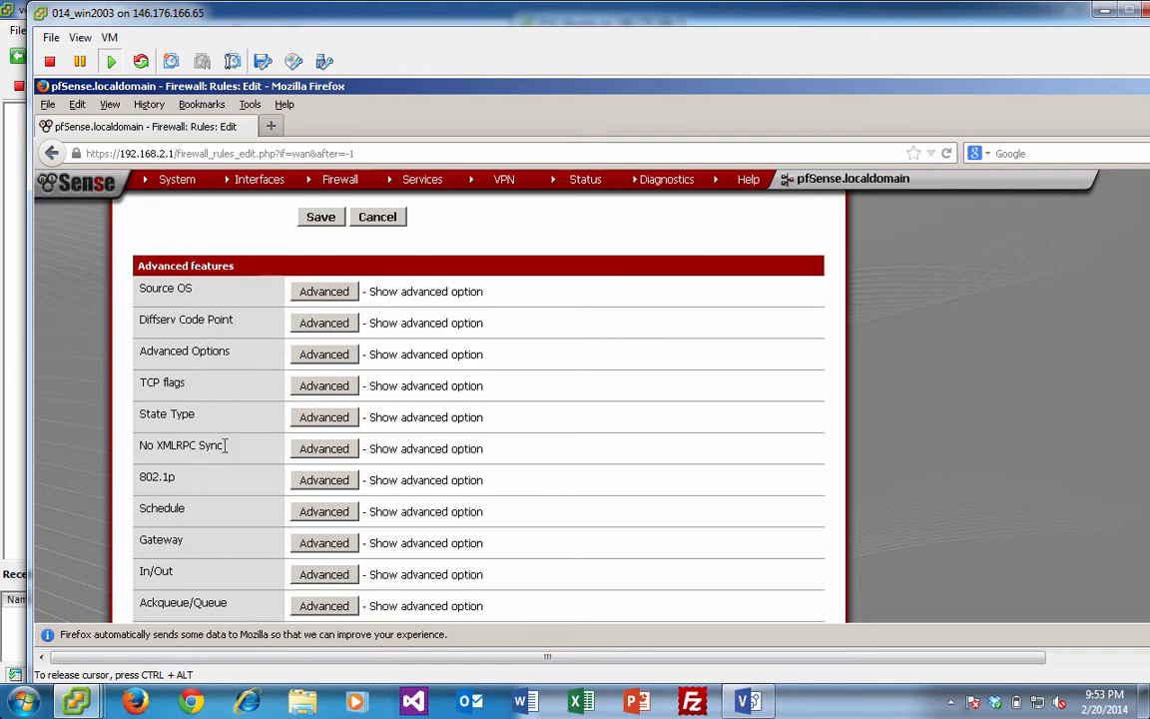
{"action": "scroll", "coordinate": [202, 539], "scroll_direction": "down", "scroll_amount": 4}
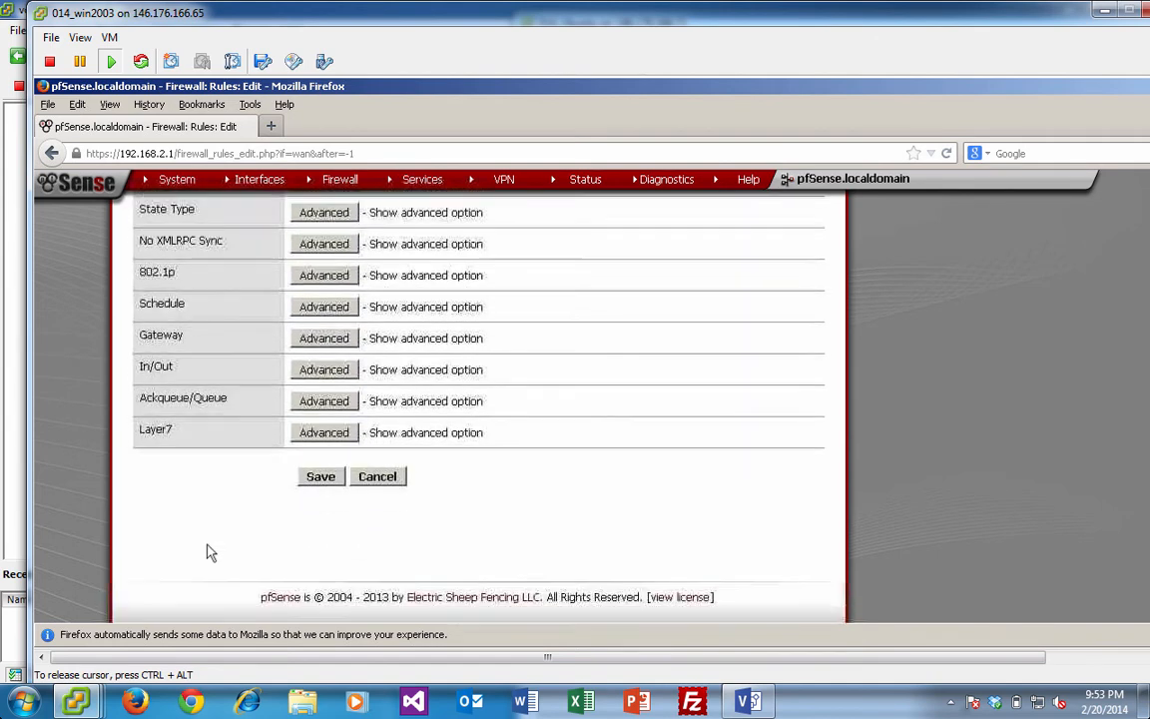
{"action": "scroll", "coordinate": [308, 270], "scroll_direction": "up", "scroll_amount": 1}
{"action": "scroll", "coordinate": [309, 269], "scroll_direction": "up", "scroll_amount": 15}
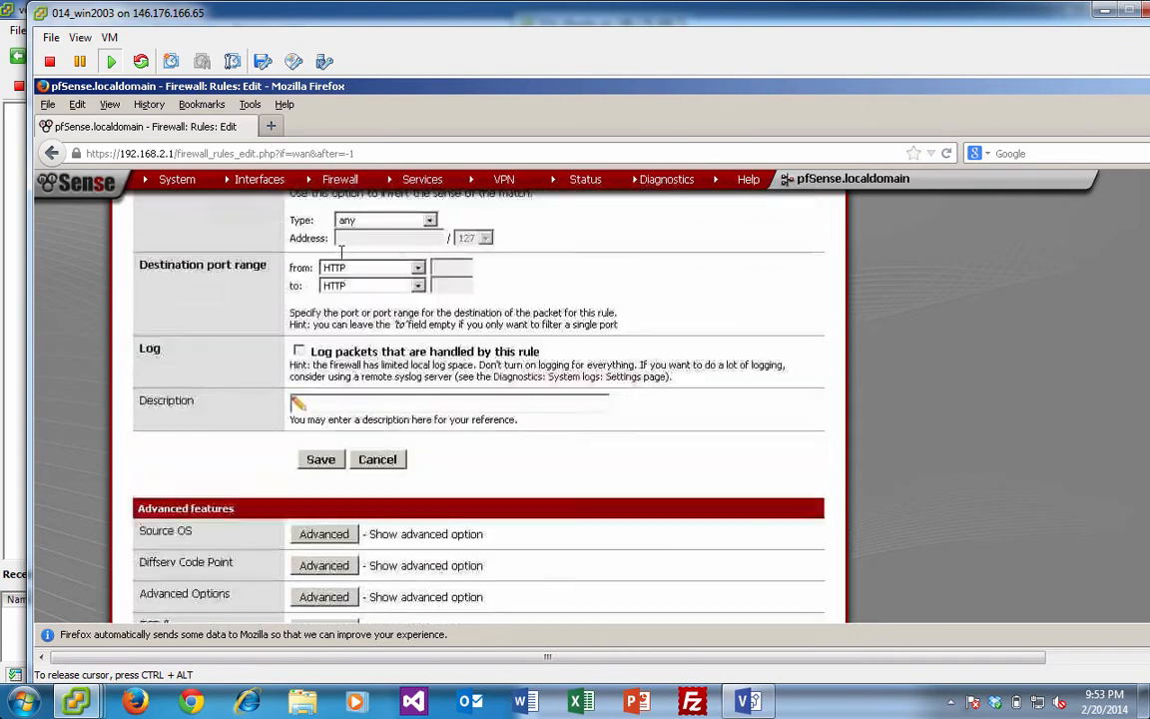
{"action": "scroll", "coordinate": [445, 337], "scroll_direction": "down", "scroll_amount": 10}
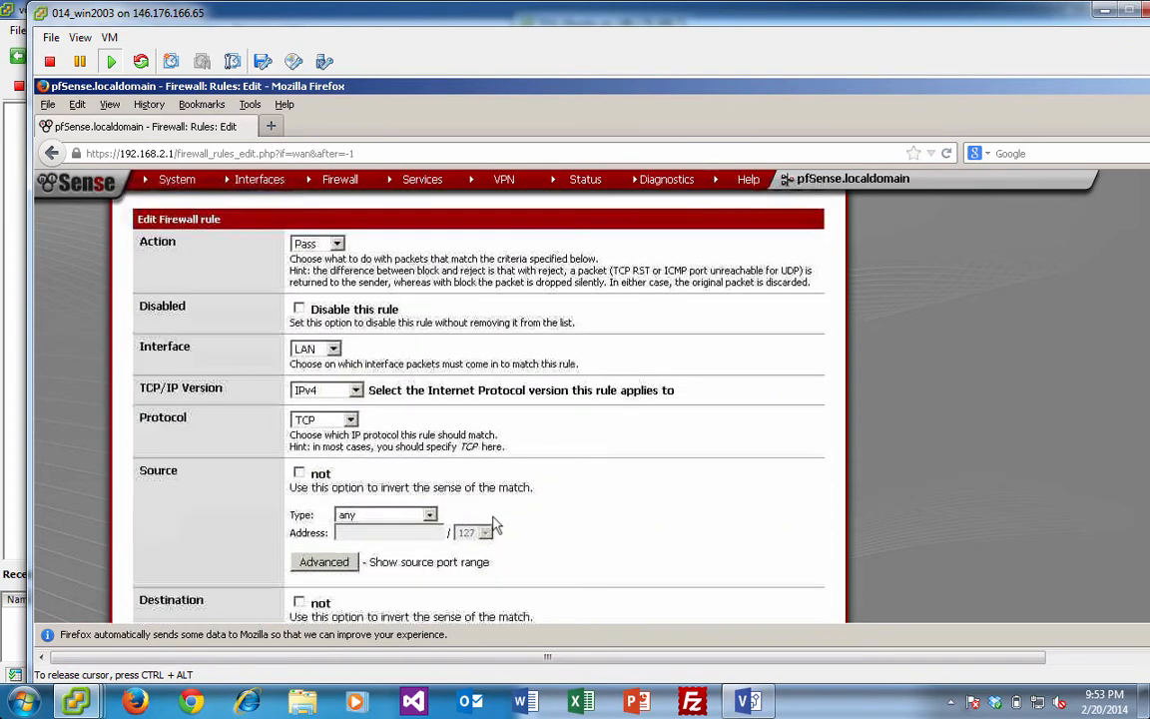
{"action": "scroll", "coordinate": [353, 429], "scroll_direction": "down", "scroll_amount": 1}
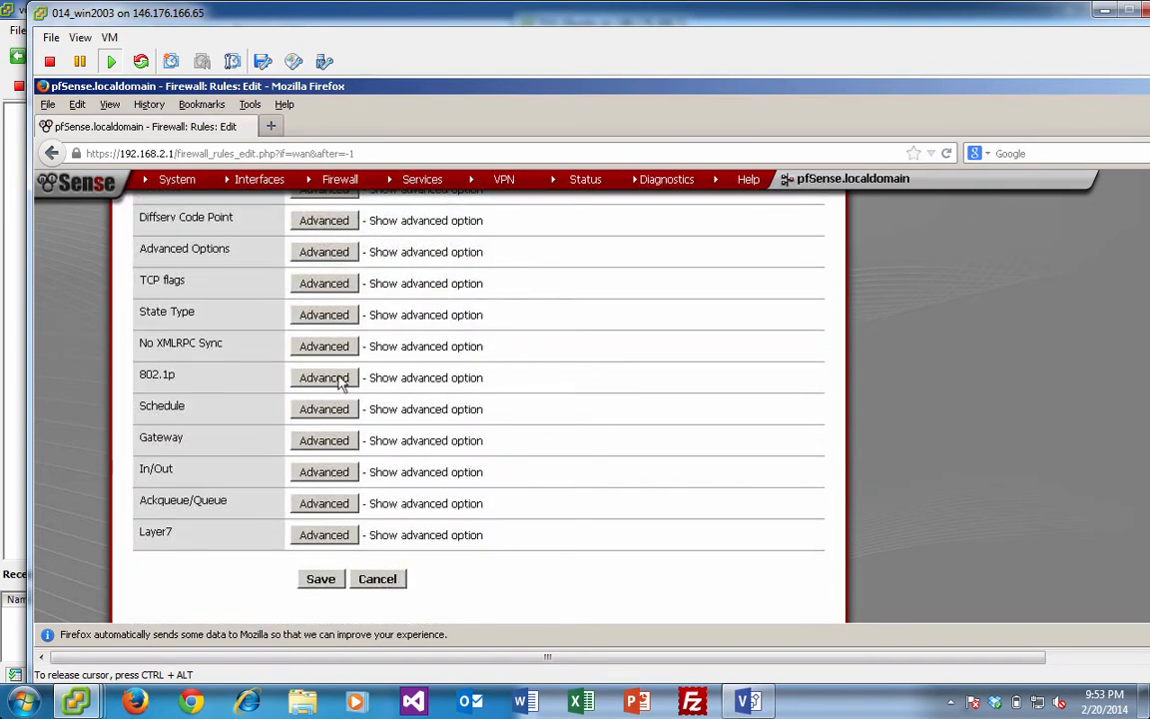
- Save the LAN firewall rule passing IPv4 TCP traffic to port 80 (HTTP)
{"action": "left_click", "coordinate": [320, 579]}
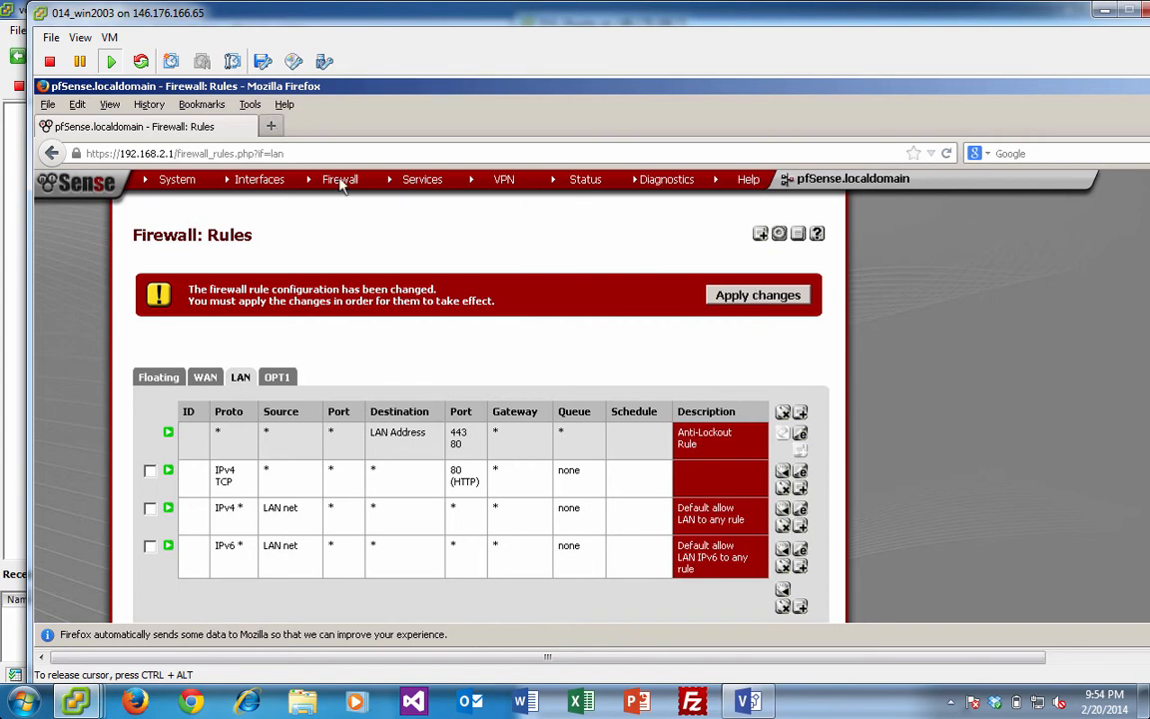
{"action": "mouse_move", "coordinate": [337, 188]}
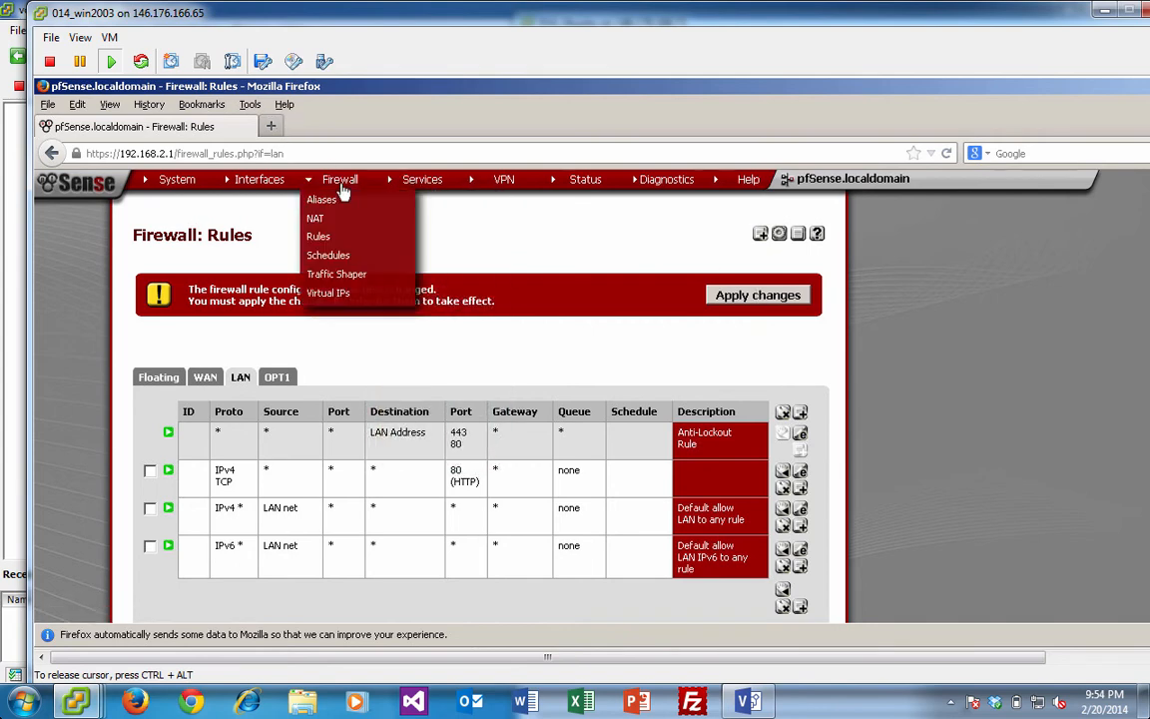
{"action": "mouse_move", "coordinate": [423, 182]}
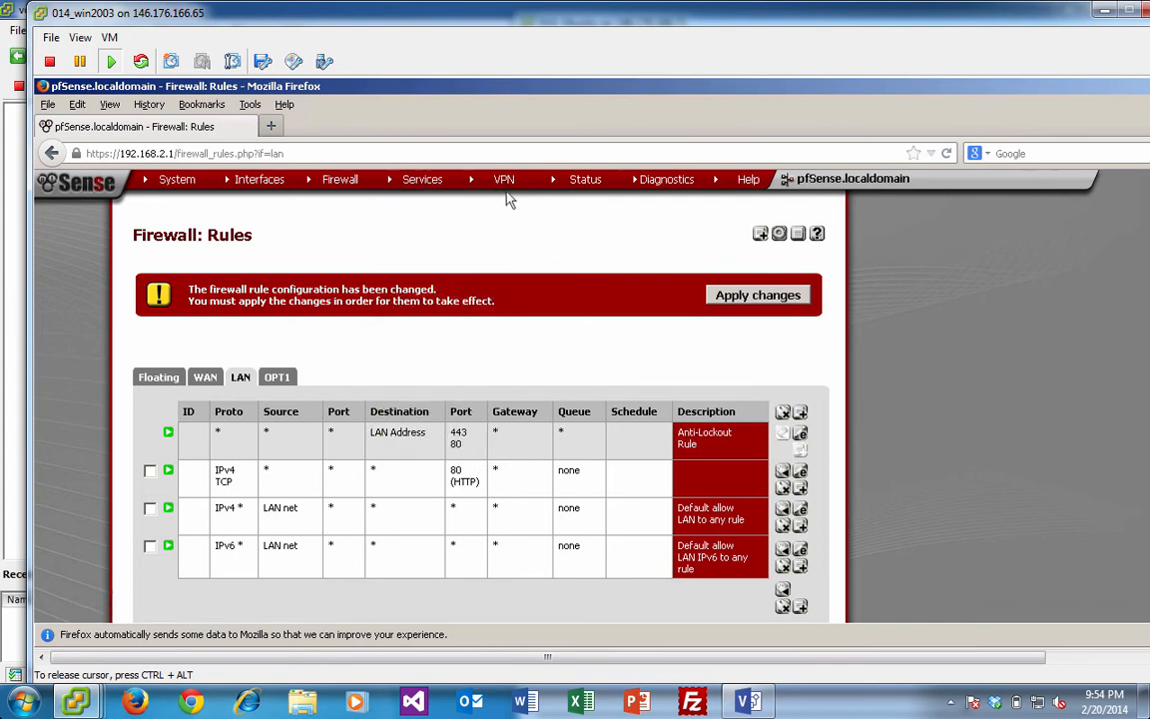
{"action": "mouse_move", "coordinate": [509, 190]}
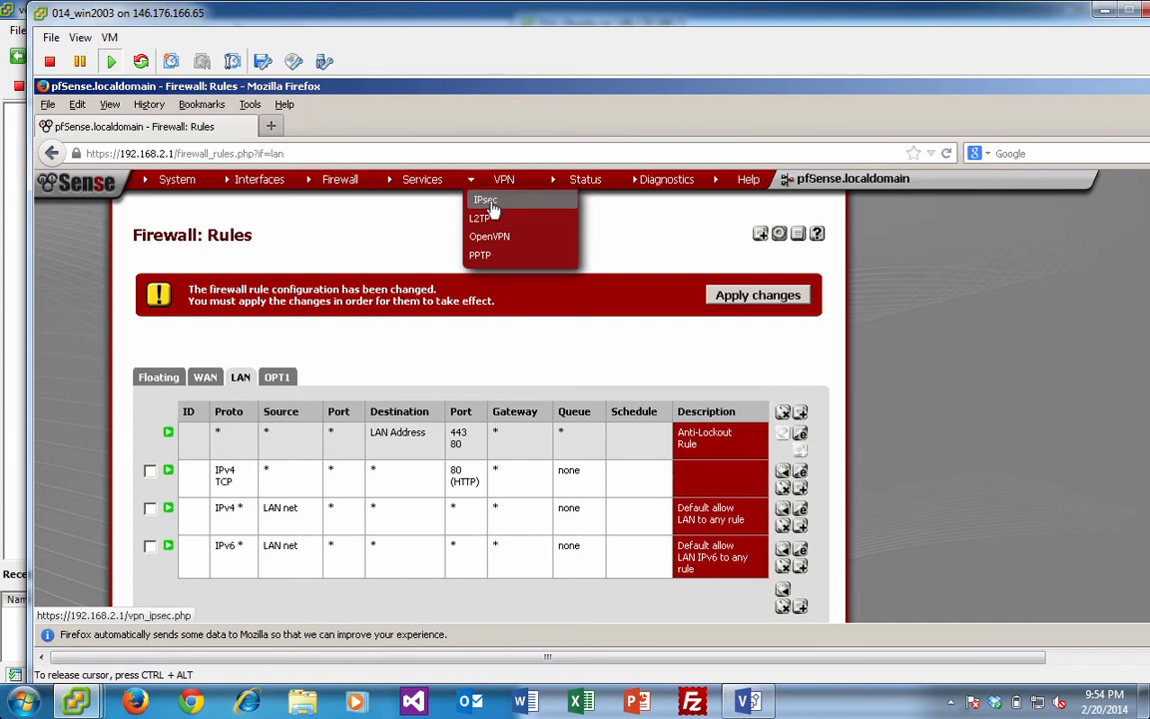
{"action": "mouse_move", "coordinate": [592, 190]}
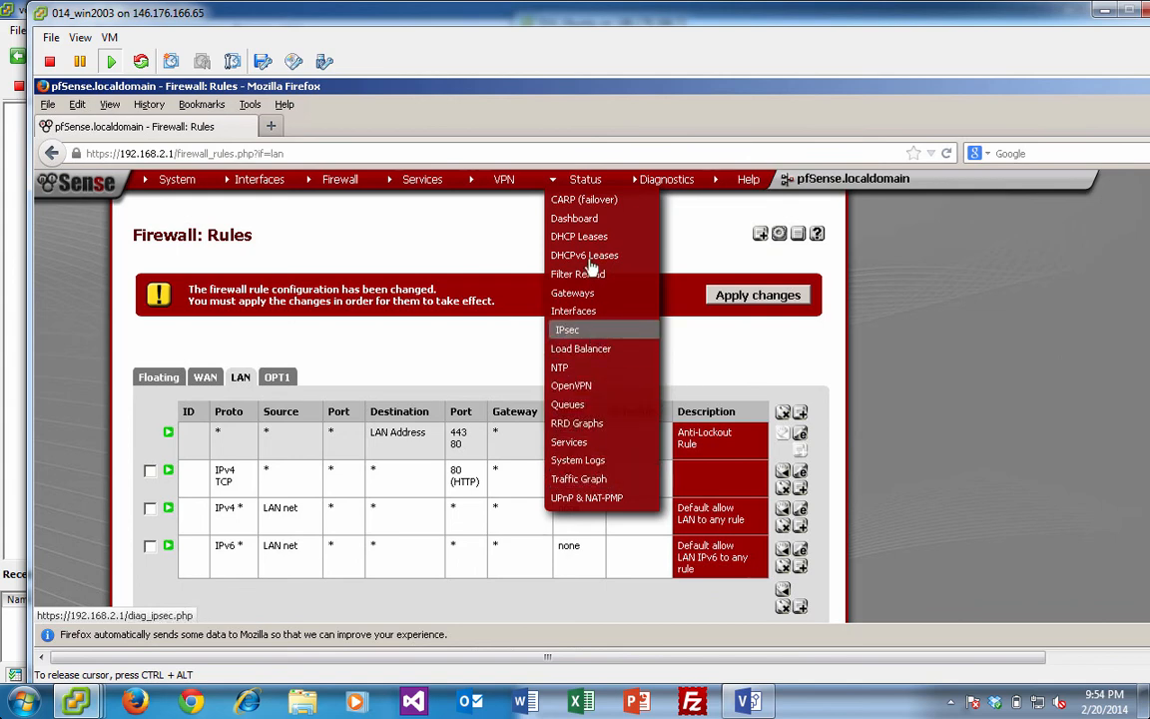
- View the Status Traffic Graph, then the Diagnostics ARP Table and Routes pages
{"action": "left_click", "coordinate": [586, 482]}
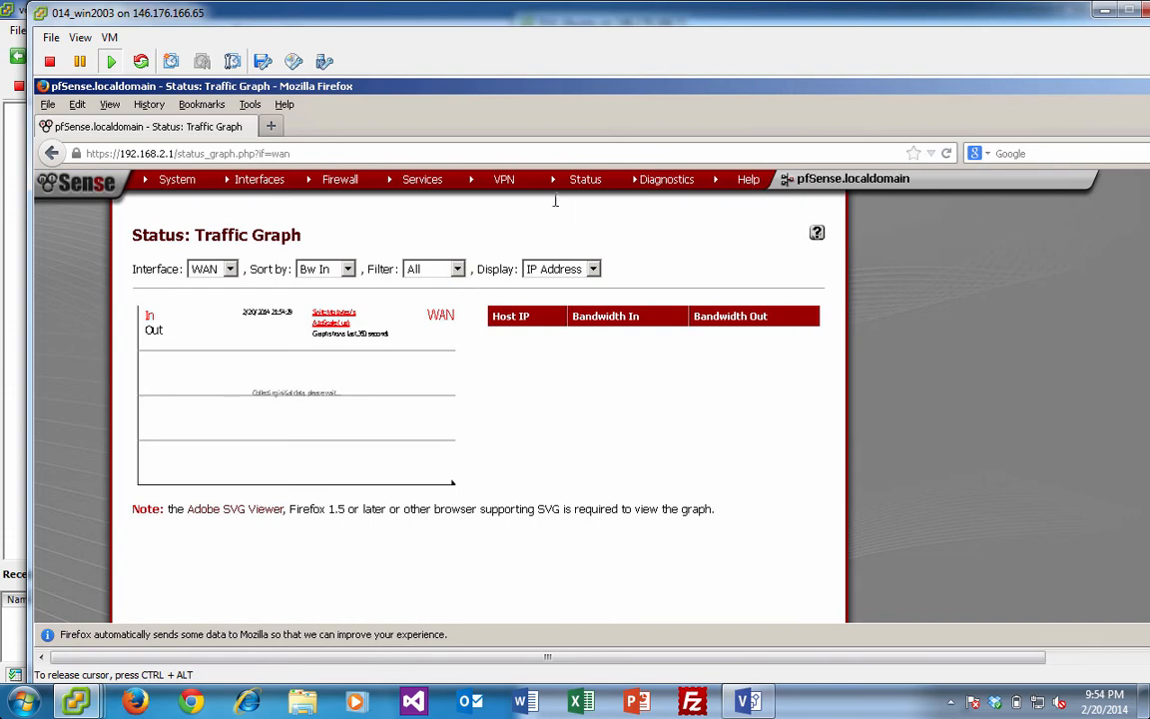
{"action": "mouse_move", "coordinate": [666, 184]}
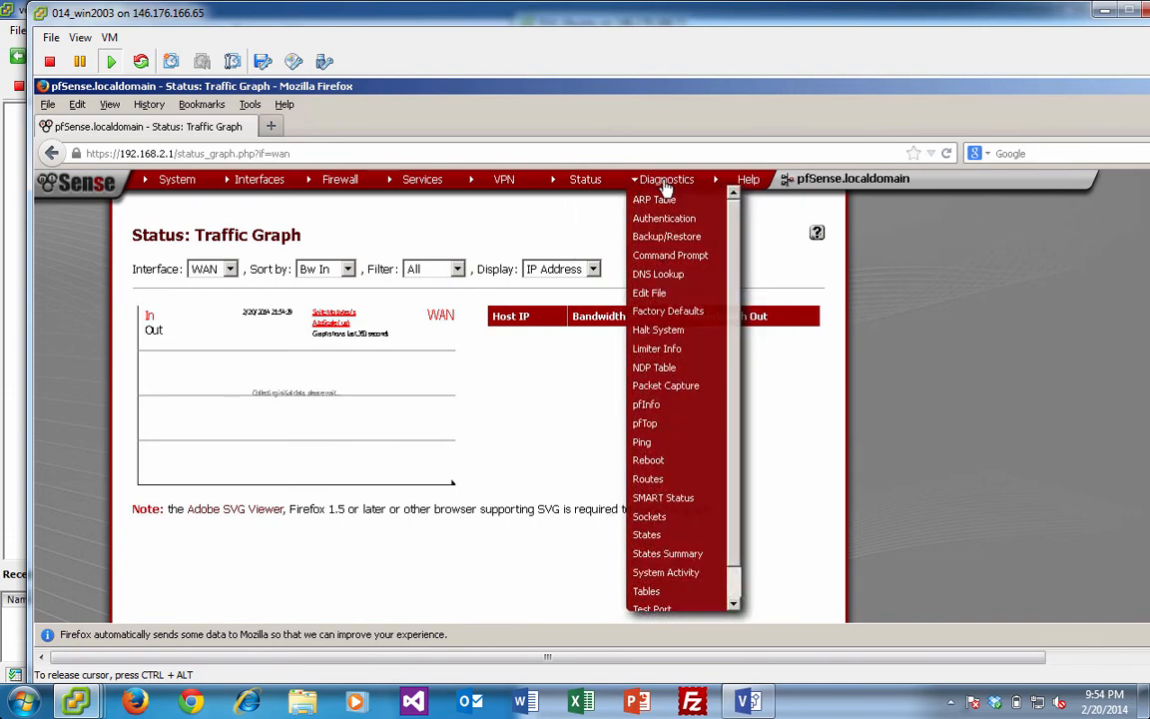
{"action": "left_click", "coordinate": [657, 199]}
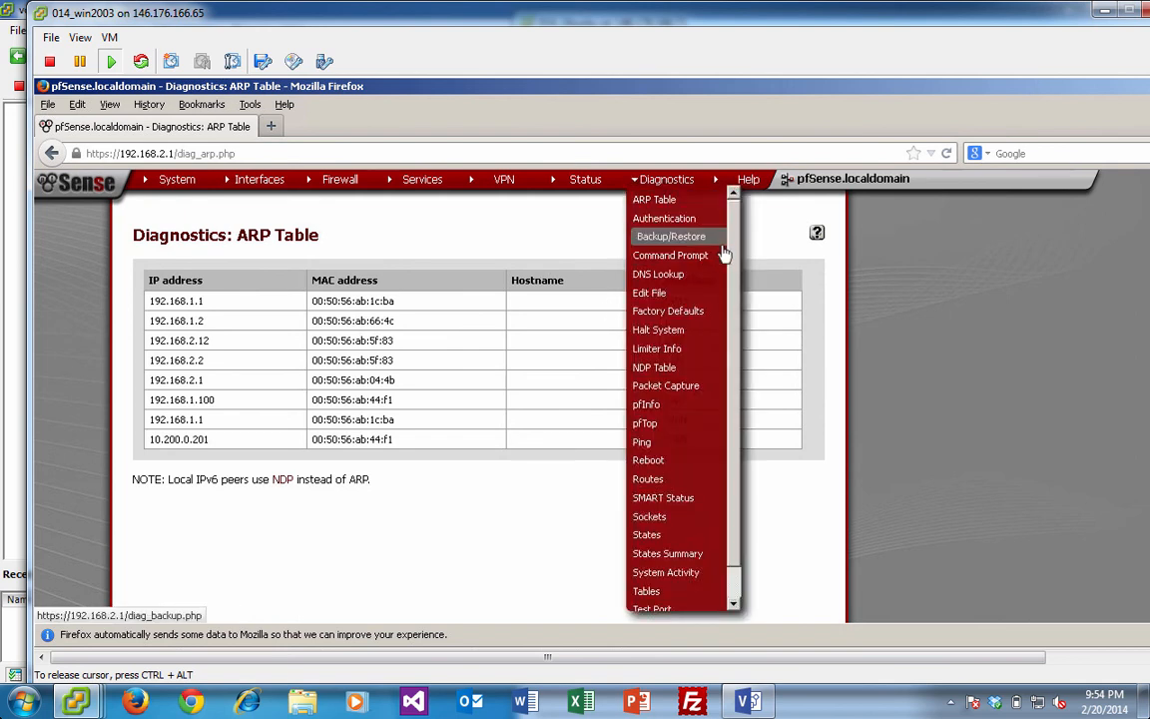
{"action": "scroll", "coordinate": [732, 299], "scroll_direction": "down", "scroll_amount": 1}
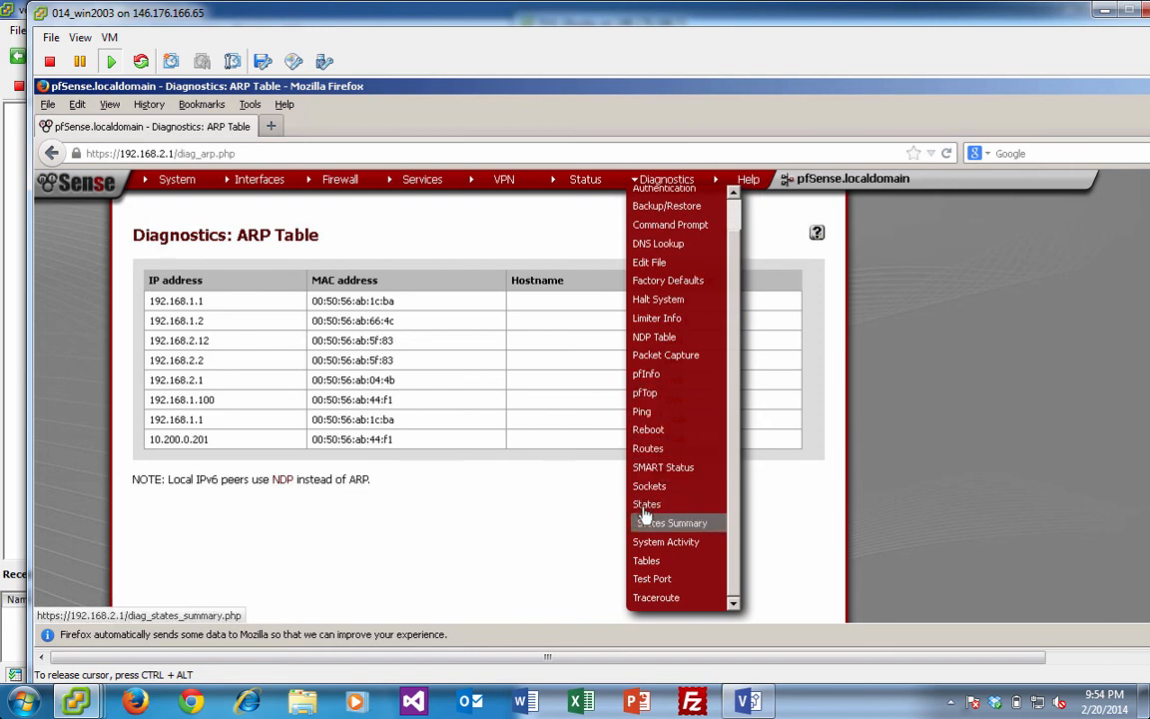
{"action": "left_click", "coordinate": [654, 455]}
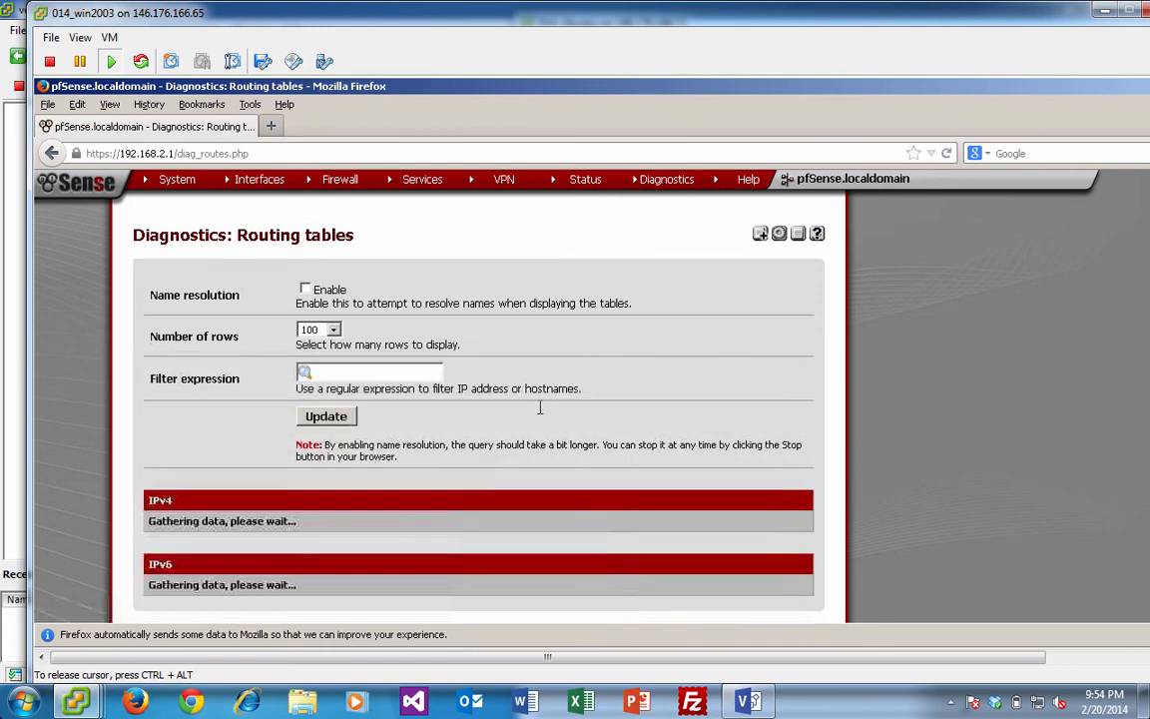